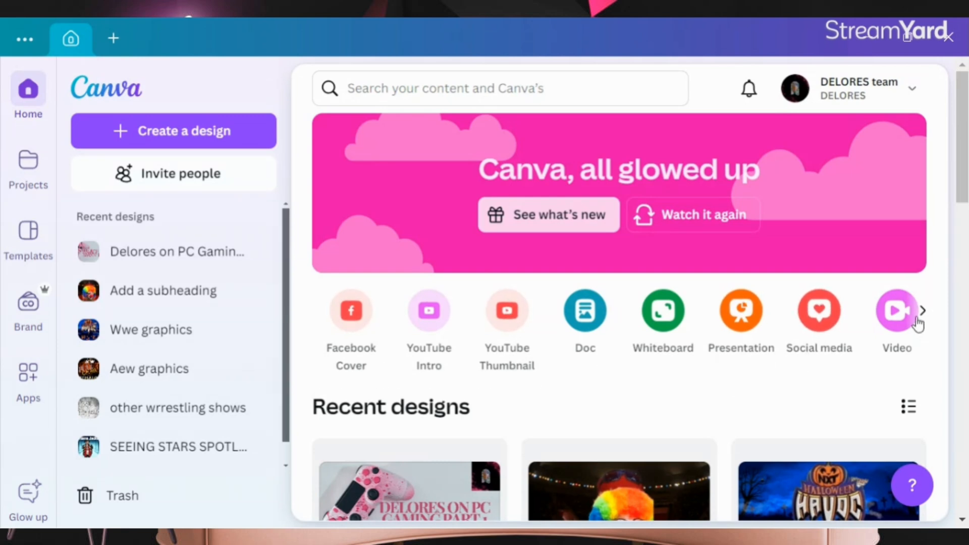
Step: Create a new TikTok Video design from the social media design types
{"action": "left_click", "coordinate": [808, 326]}
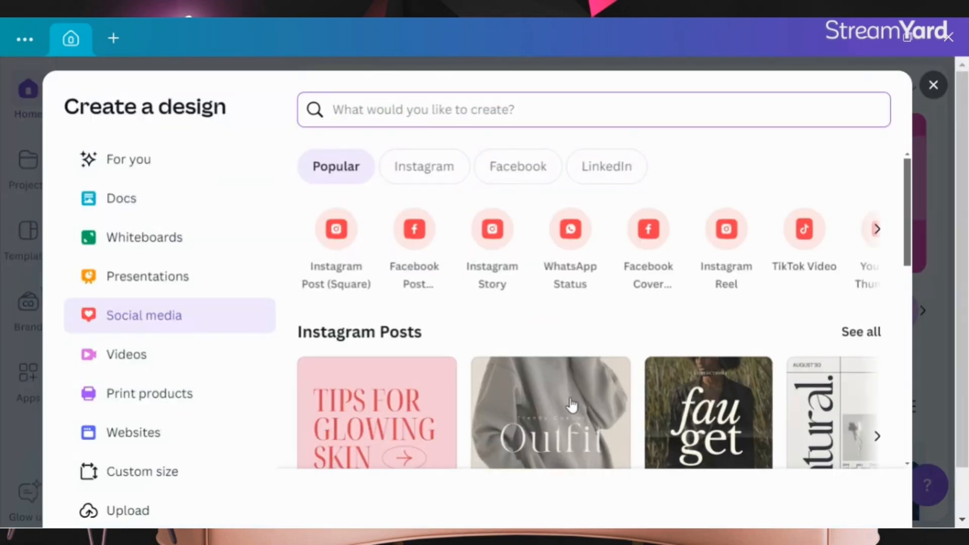
{"action": "left_click", "coordinate": [877, 229]}
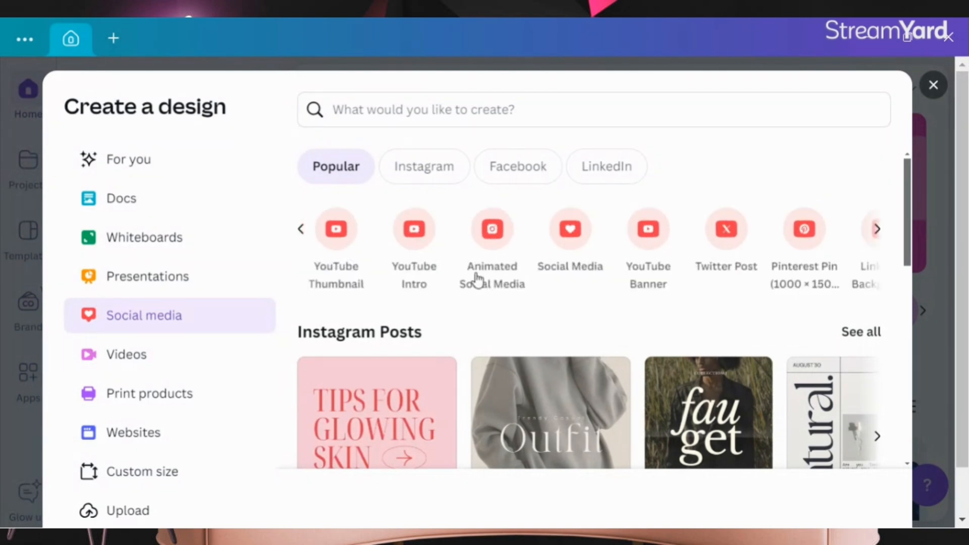
{"action": "left_click", "coordinate": [303, 231]}
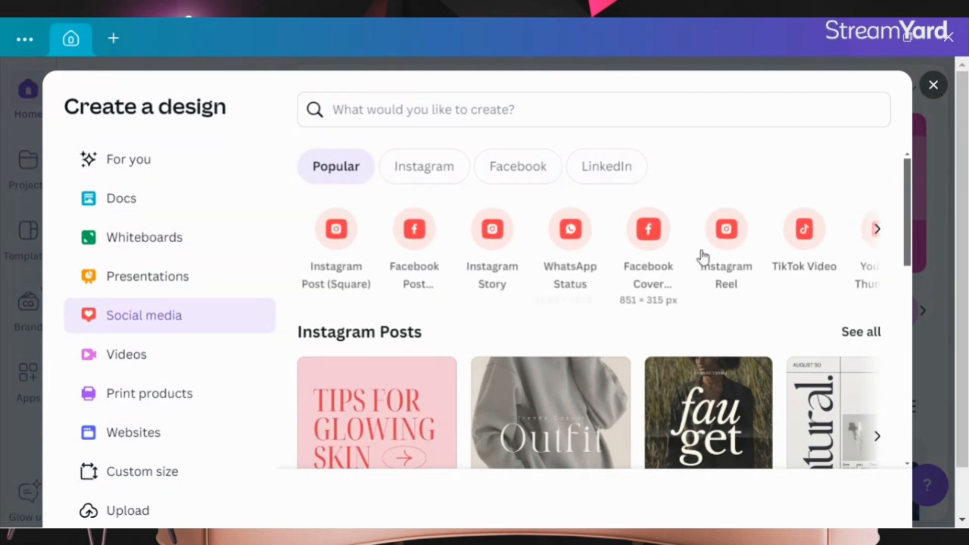
{"action": "left_click", "coordinate": [783, 247]}
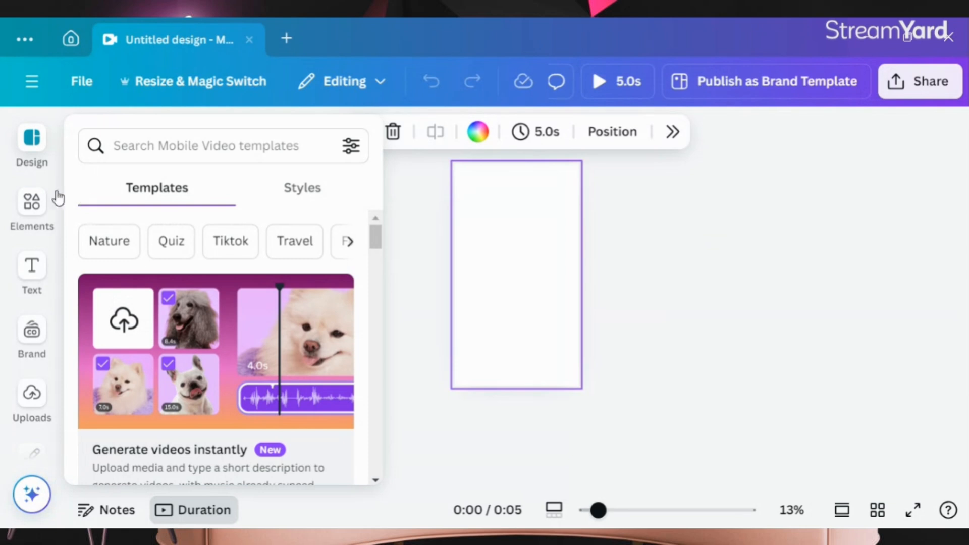
Step: Search the elements library for "love"
{"action": "left_click", "coordinate": [43, 206]}
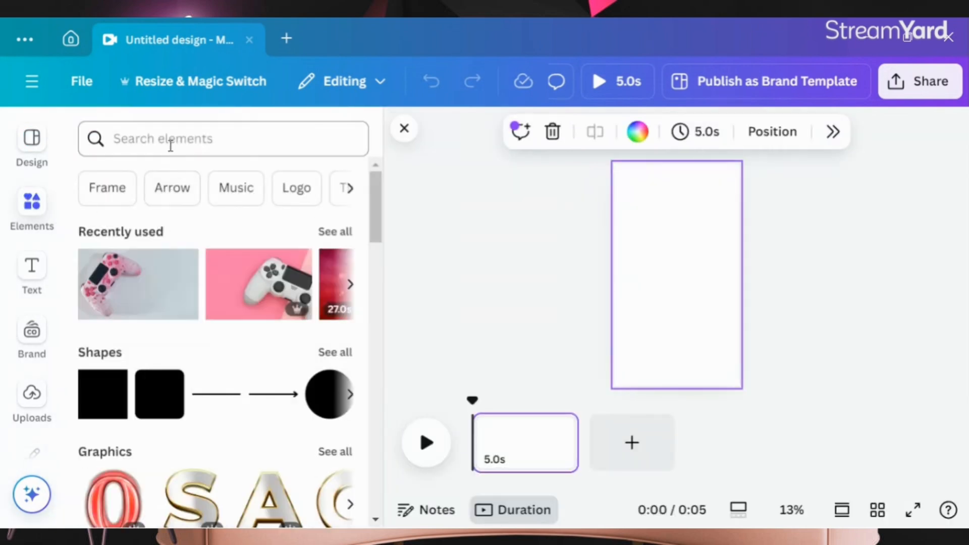
{"action": "left_click", "coordinate": [175, 145]}
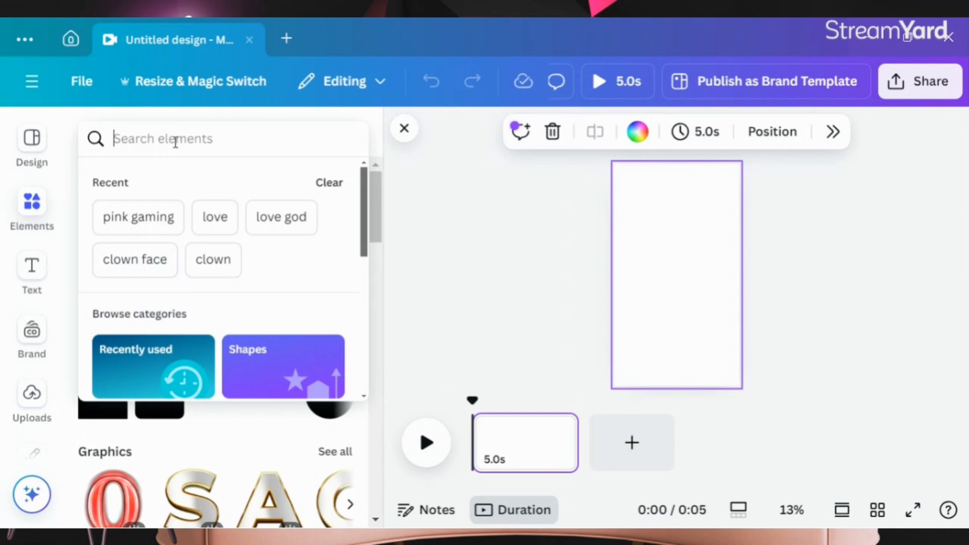
{"action": "left_click", "coordinate": [213, 218]}
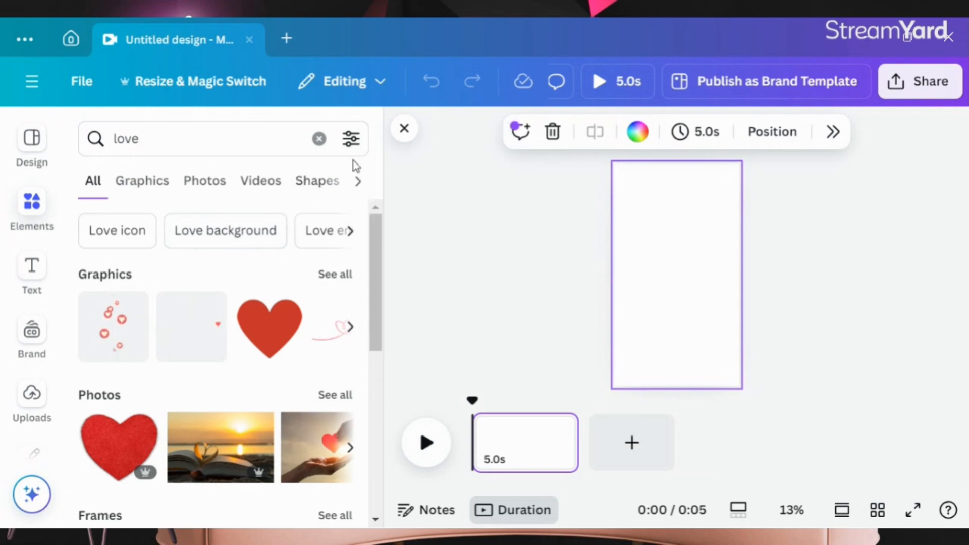
Step: Filter the love search results to Vertical orientation
{"action": "left_click", "coordinate": [352, 143]}
{"action": "scroll", "coordinate": [314, 251], "scroll_direction": "down", "scroll_amount": 5}
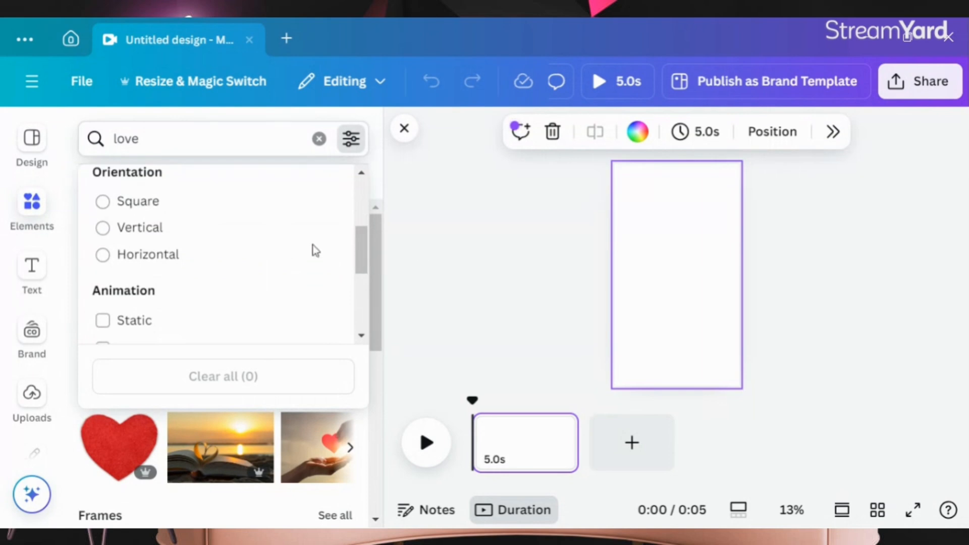
{"action": "scroll", "coordinate": [305, 250], "scroll_direction": "down", "scroll_amount": 3}
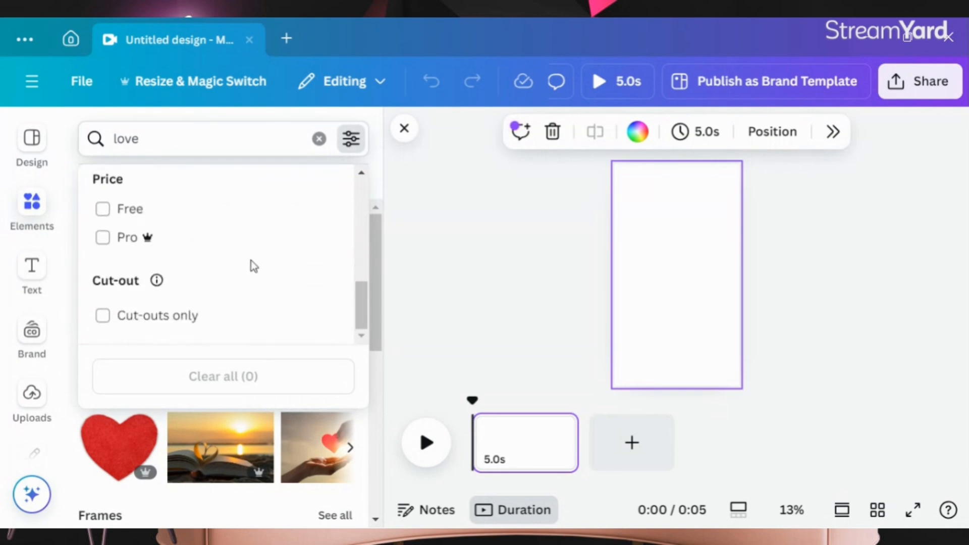
{"action": "scroll", "coordinate": [252, 263], "scroll_direction": "up", "scroll_amount": 2}
{"action": "scroll", "coordinate": [251, 264], "scroll_direction": "up", "scroll_amount": 2}
{"action": "scroll", "coordinate": [249, 262], "scroll_direction": "down", "scroll_amount": 3}
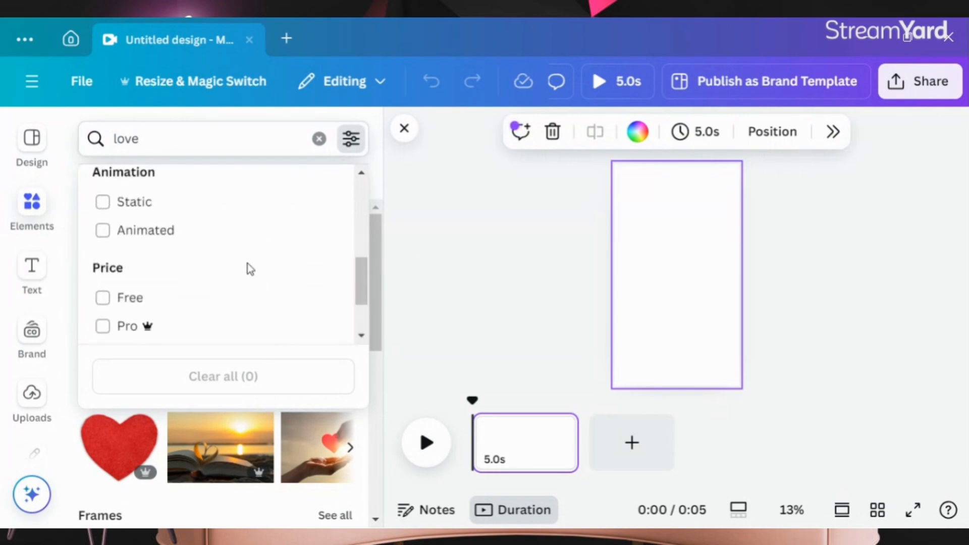
{"action": "scroll", "coordinate": [247, 264], "scroll_direction": "up", "scroll_amount": 4}
{"action": "scroll", "coordinate": [251, 269], "scroll_direction": "down", "scroll_amount": 2}
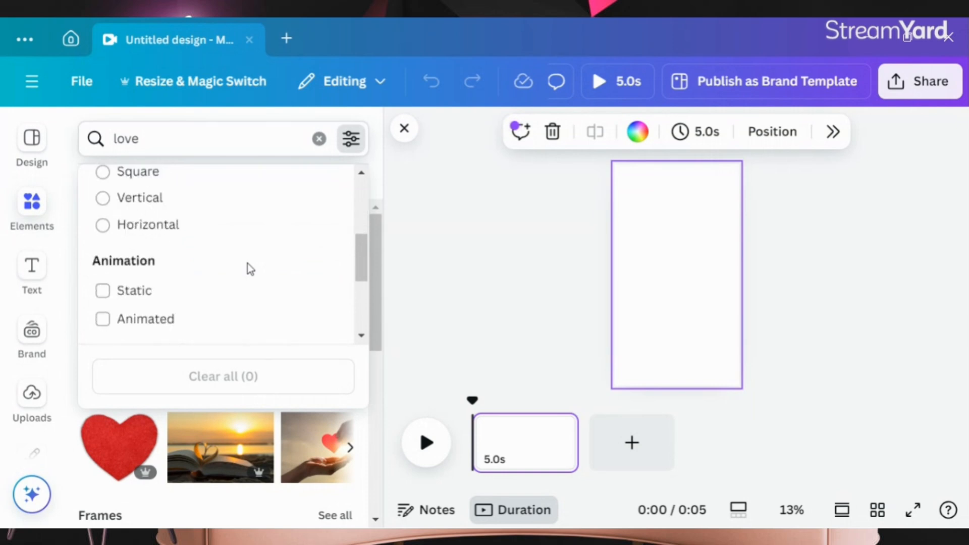
{"action": "left_click", "coordinate": [161, 200]}
{"action": "scroll", "coordinate": [147, 214], "scroll_direction": "down", "scroll_amount": 2}
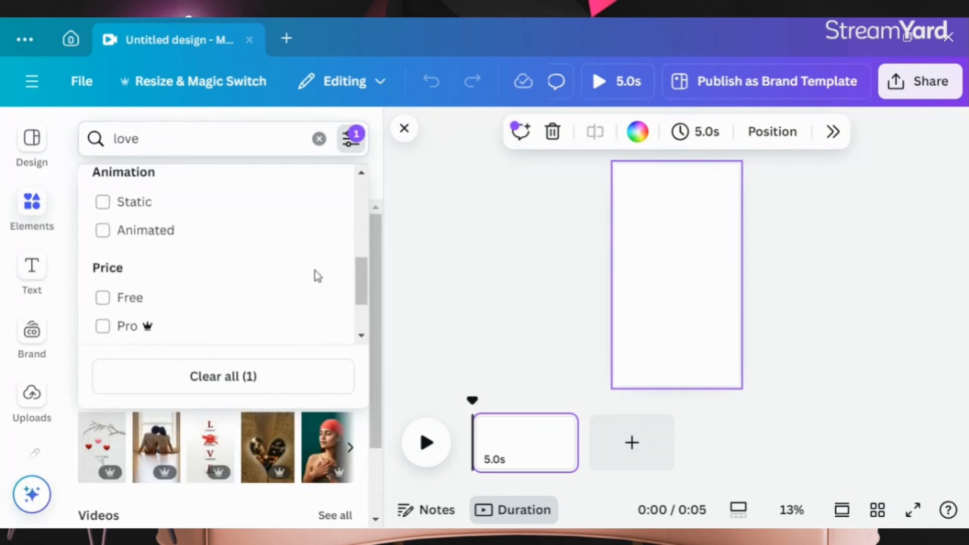
Step: Close the filters and show only photo results for love
{"action": "left_click", "coordinate": [224, 145]}
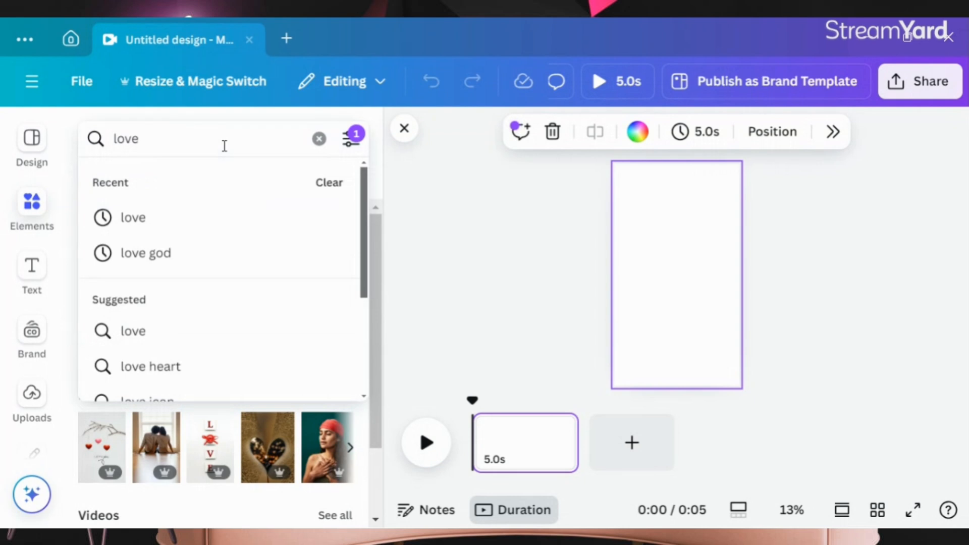
{"action": "key", "text": "Return"}
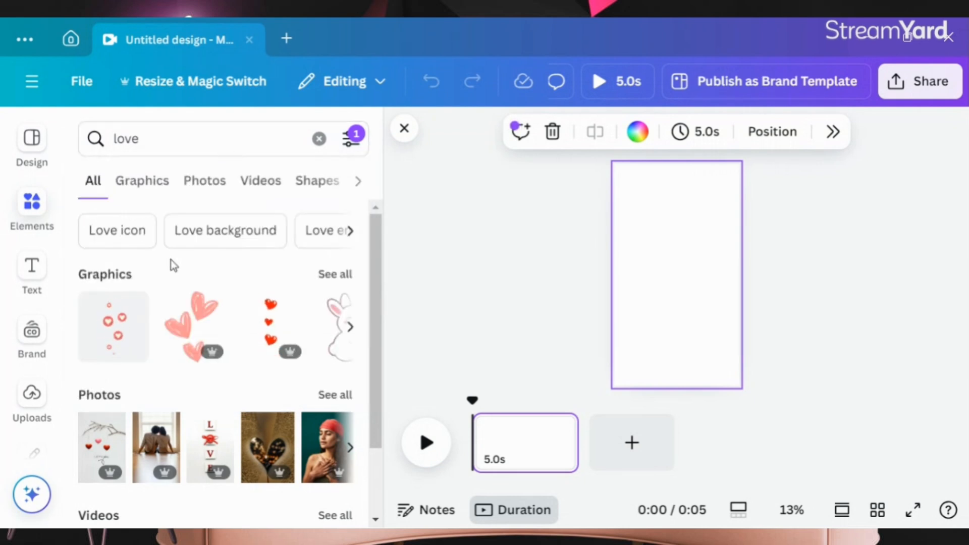
{"action": "left_click", "coordinate": [215, 188]}
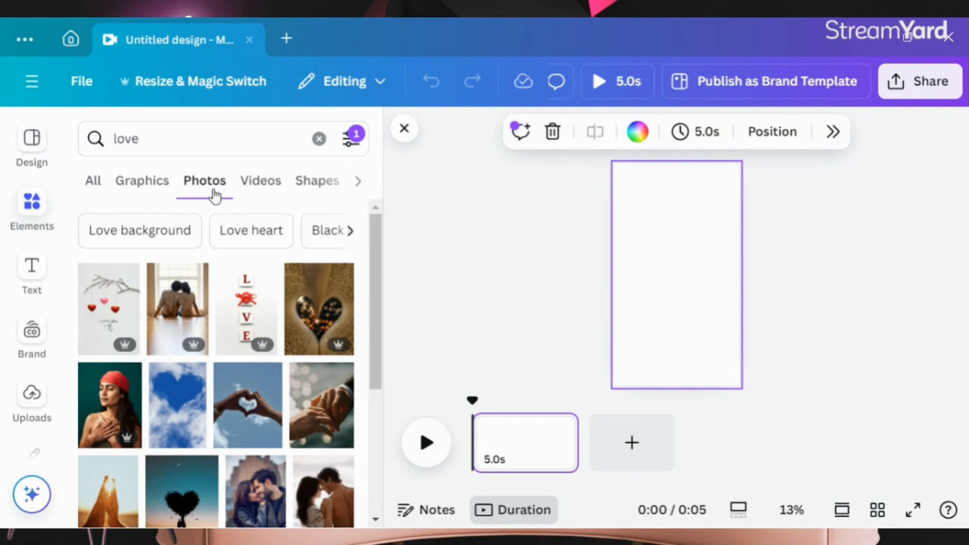
Step: Add the hanging-hearts photo to the page
{"action": "left_click", "coordinate": [104, 306]}
Step: Place the pink heart-balloon photo on the page and set it as the page background
{"action": "scroll", "coordinate": [231, 353], "scroll_direction": "down", "scroll_amount": 4}
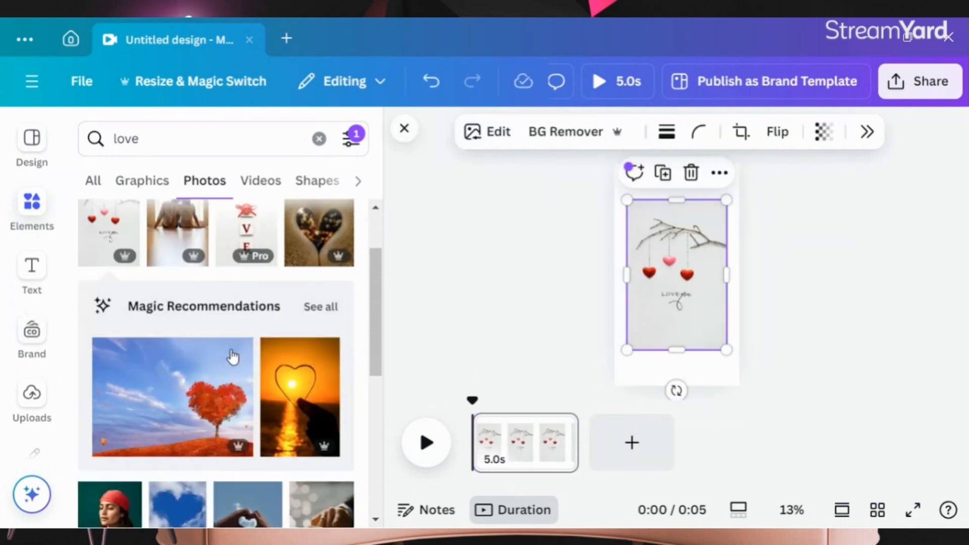
{"action": "scroll", "coordinate": [232, 355], "scroll_direction": "down", "scroll_amount": 5}
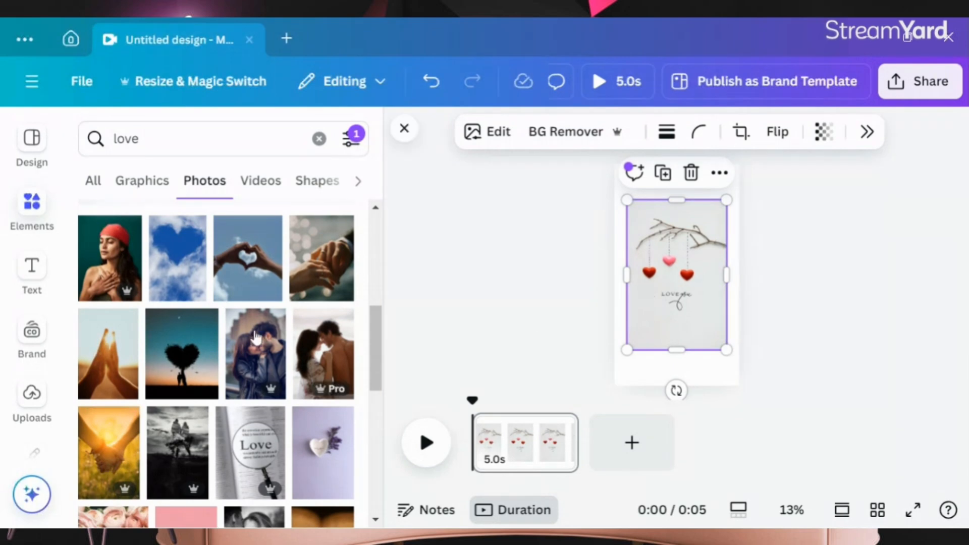
{"action": "scroll", "coordinate": [225, 343], "scroll_direction": "down", "scroll_amount": 2}
{"action": "scroll", "coordinate": [225, 344], "scroll_direction": "down", "scroll_amount": 2}
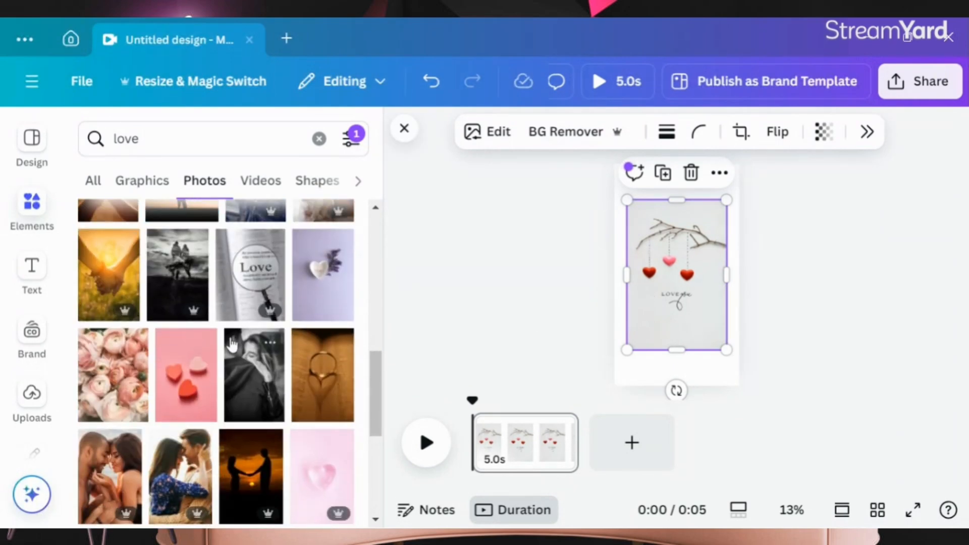
{"action": "scroll", "coordinate": [228, 346], "scroll_direction": "down", "scroll_amount": 3}
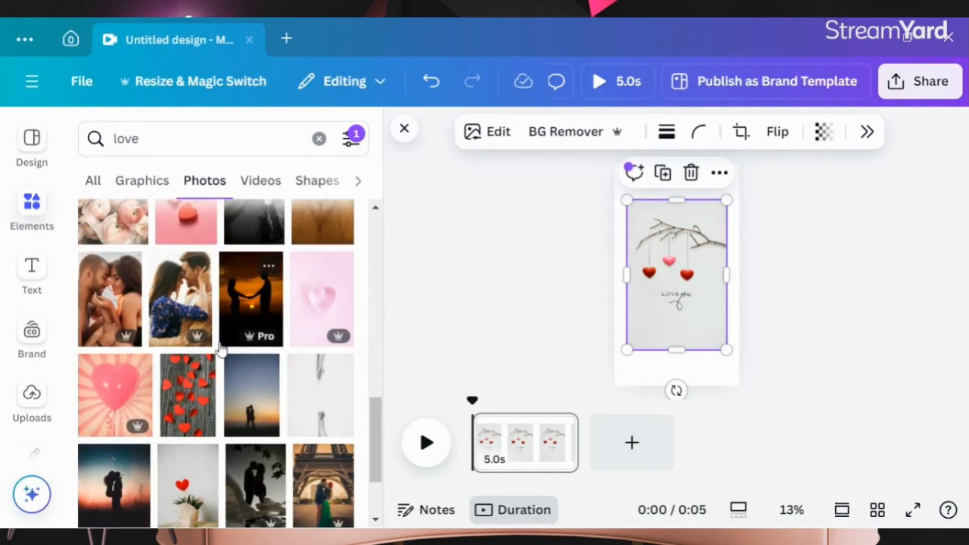
{"action": "left_click", "coordinate": [139, 368]}
{"action": "left_click_drag", "start_coordinate": [118, 404], "coordinate": [689, 261]}
{"action": "right_click", "coordinate": [688, 261]}
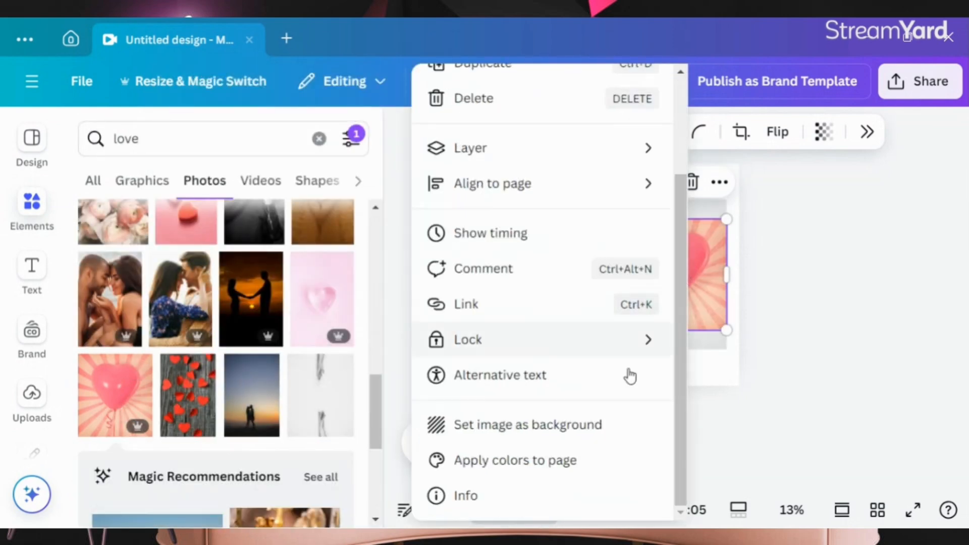
{"action": "left_click", "coordinate": [530, 424]}
Step: Delete the hanging-hearts photo from the page
{"action": "right_click", "coordinate": [651, 299]}
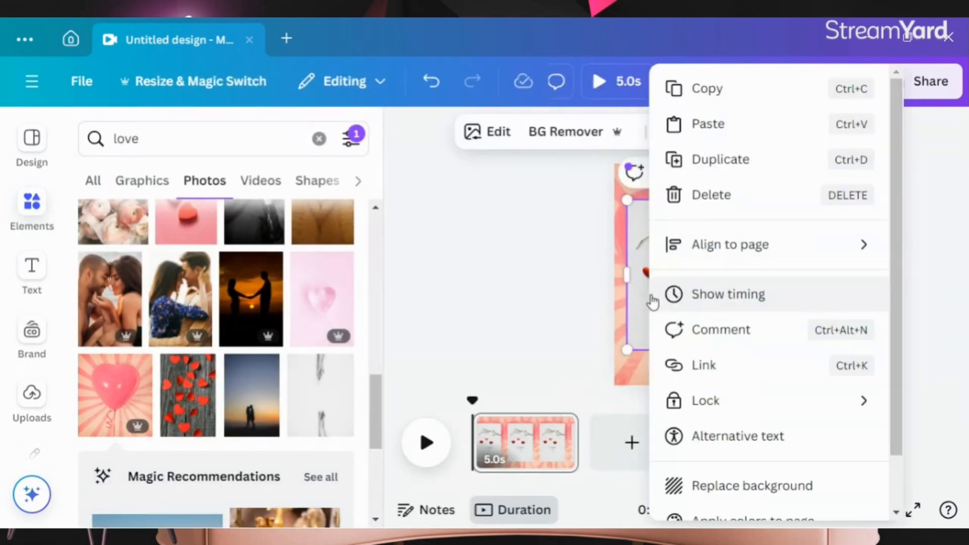
{"action": "left_click", "coordinate": [706, 194]}
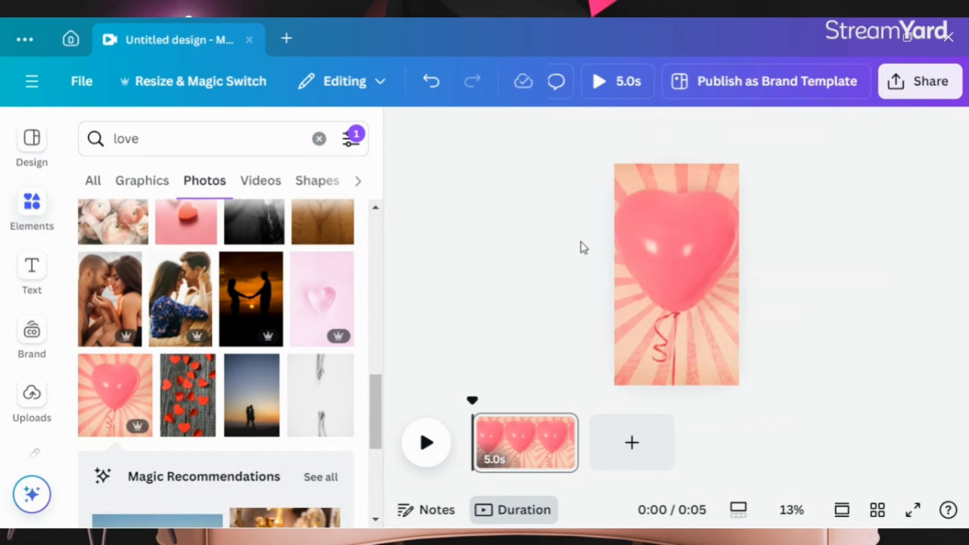
Step: Add the "THANK YOU" text combination to the page and move it near the top of the balloon
{"action": "left_click", "coordinate": [25, 277]}
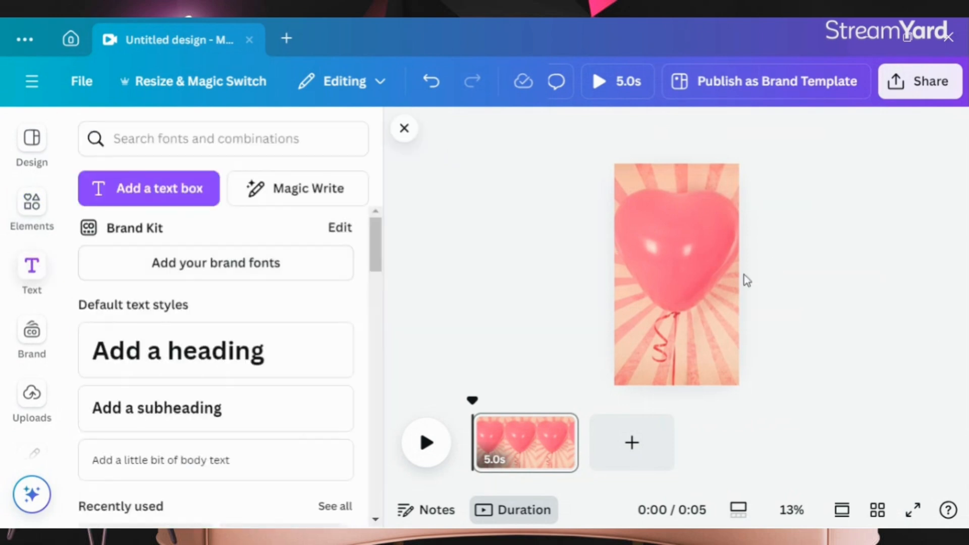
{"action": "scroll", "coordinate": [225, 309], "scroll_direction": "down", "scroll_amount": 5}
{"action": "scroll", "coordinate": [130, 315], "scroll_direction": "down", "scroll_amount": 9}
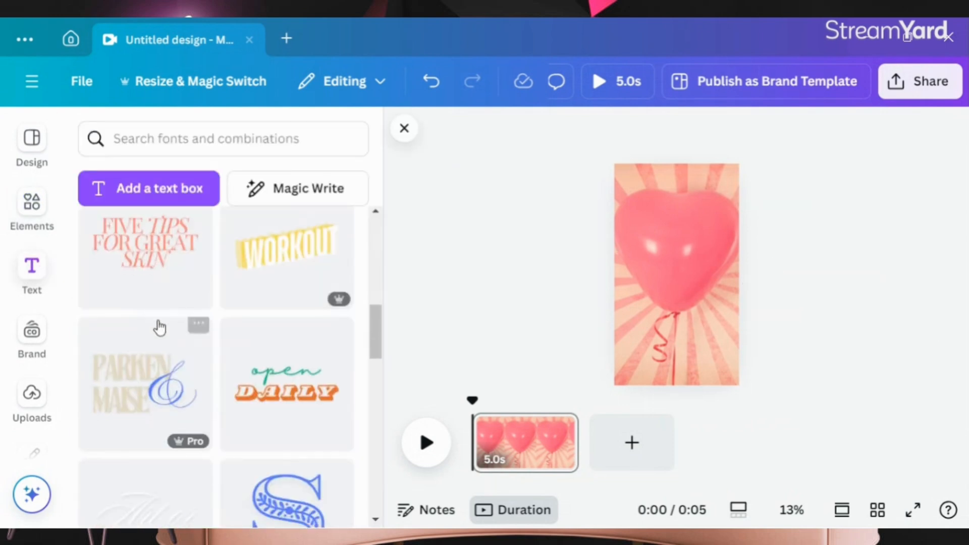
{"action": "scroll", "coordinate": [192, 353], "scroll_direction": "down", "scroll_amount": 10}
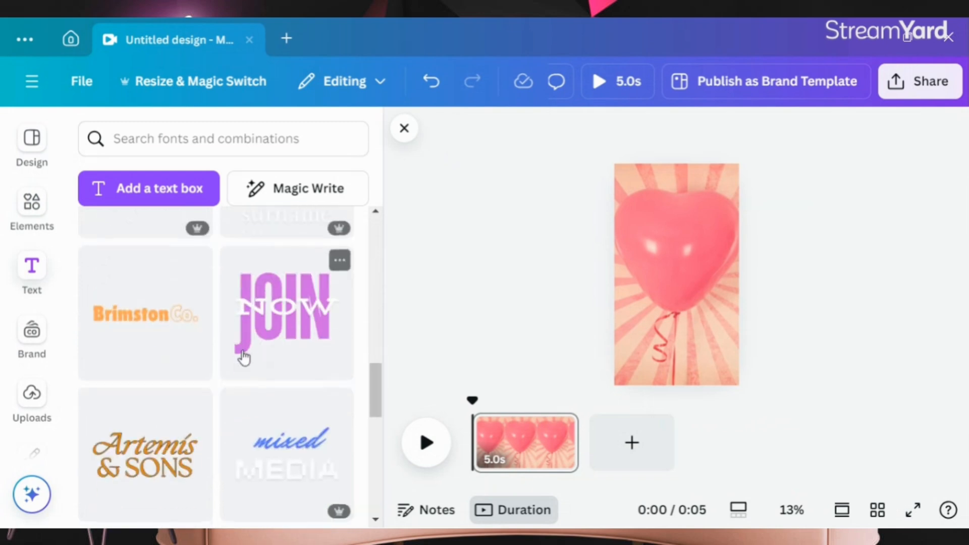
{"action": "scroll", "coordinate": [168, 356], "scroll_direction": "down", "scroll_amount": 6}
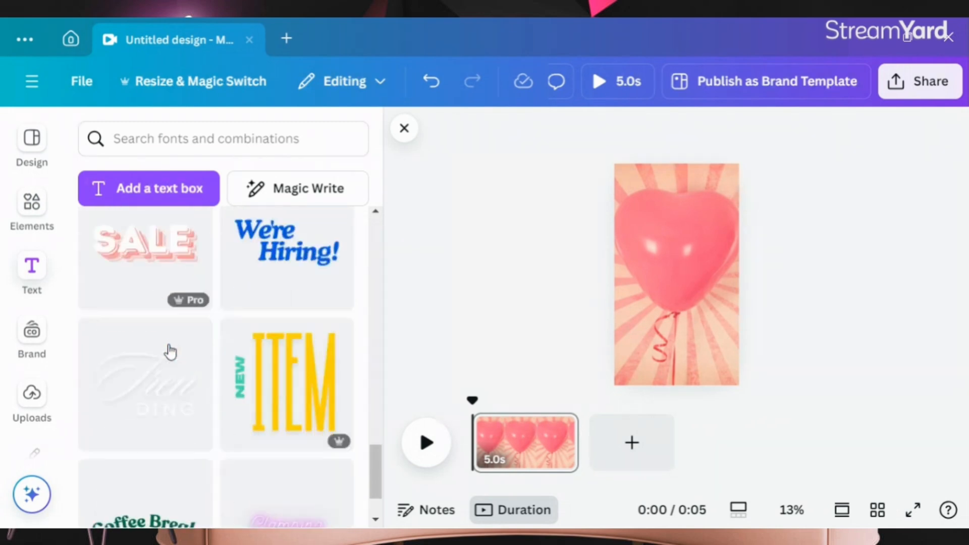
{"action": "scroll", "coordinate": [176, 351], "scroll_direction": "down", "scroll_amount": 6}
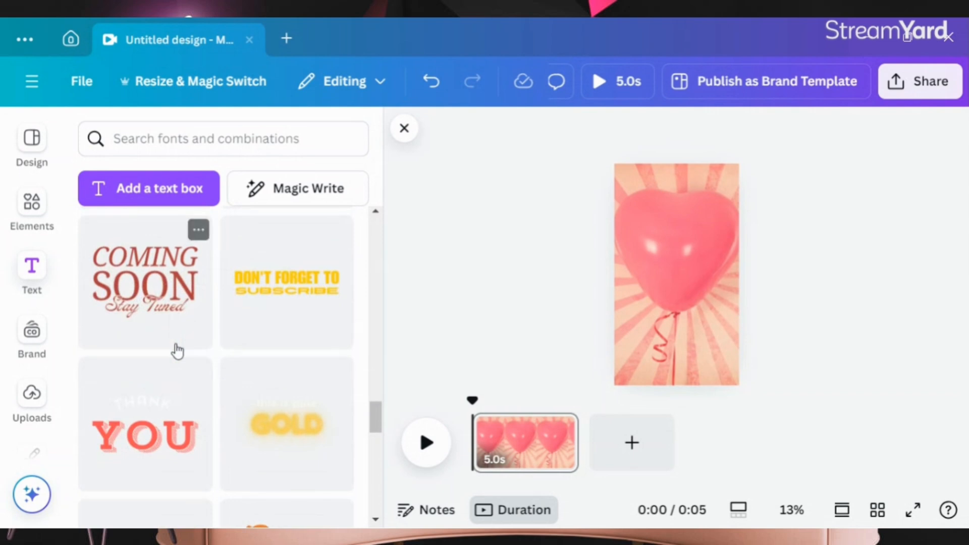
{"action": "scroll", "coordinate": [175, 348], "scroll_direction": "down", "scroll_amount": 2}
{"action": "left_click_drag", "start_coordinate": [176, 348], "coordinate": [656, 281]}
{"action": "left_click_drag", "start_coordinate": [656, 279], "coordinate": [658, 218]}
{"action": "left_click", "coordinate": [660, 227]}
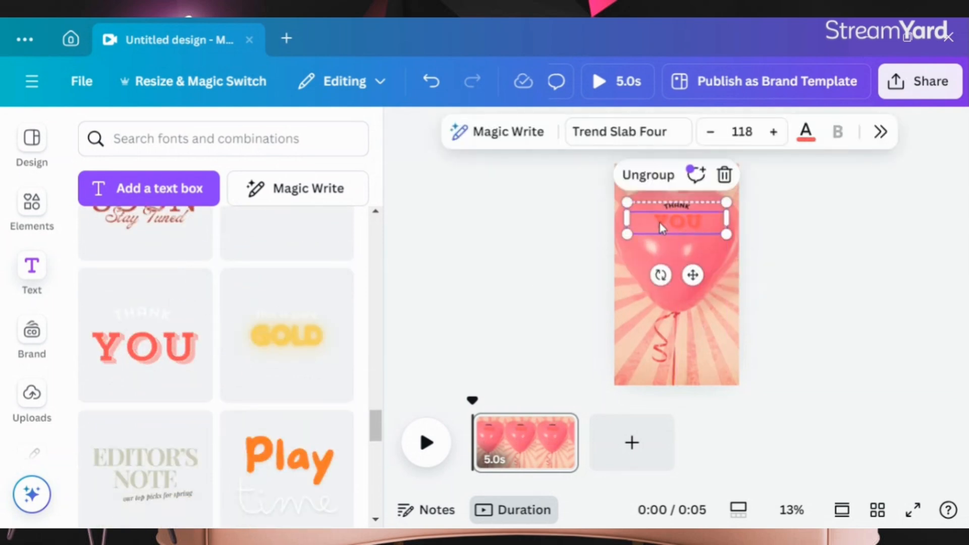
Step: Delete the word YOU from the combination and enlarge the THANK text to size 81.1
{"action": "left_click", "coordinate": [725, 175]}
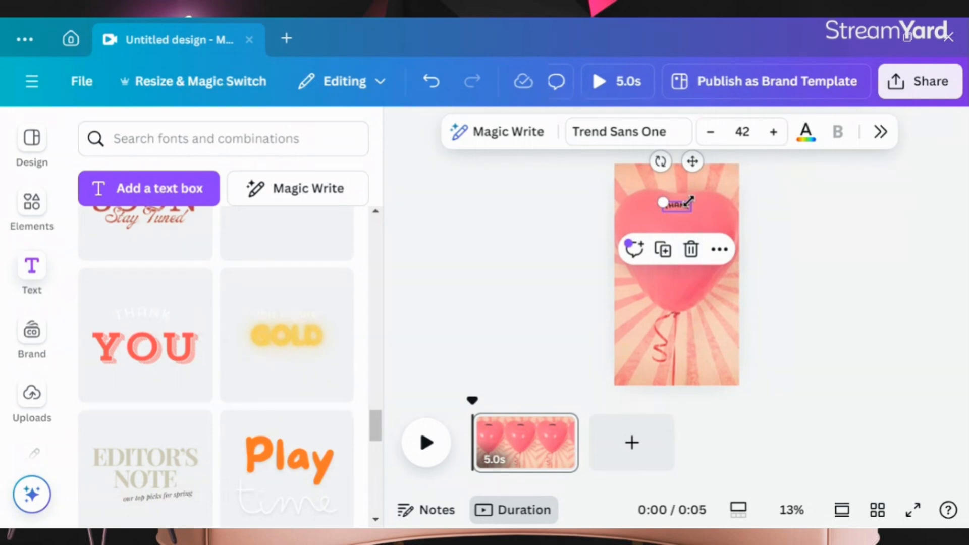
{"action": "left_click_drag", "start_coordinate": [661, 201], "coordinate": [677, 225]}
{"action": "left_click", "coordinate": [674, 208]}
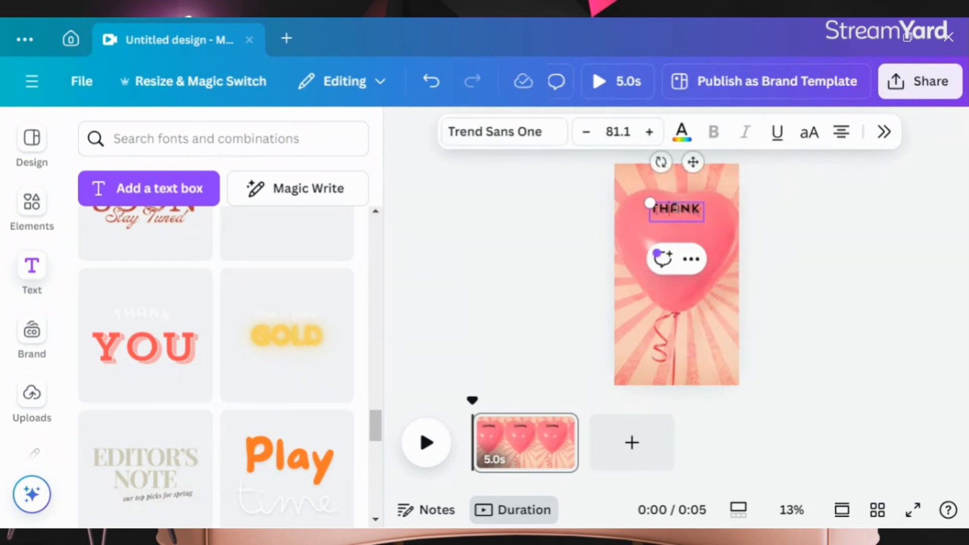
{"action": "double_click", "coordinate": [674, 209]}
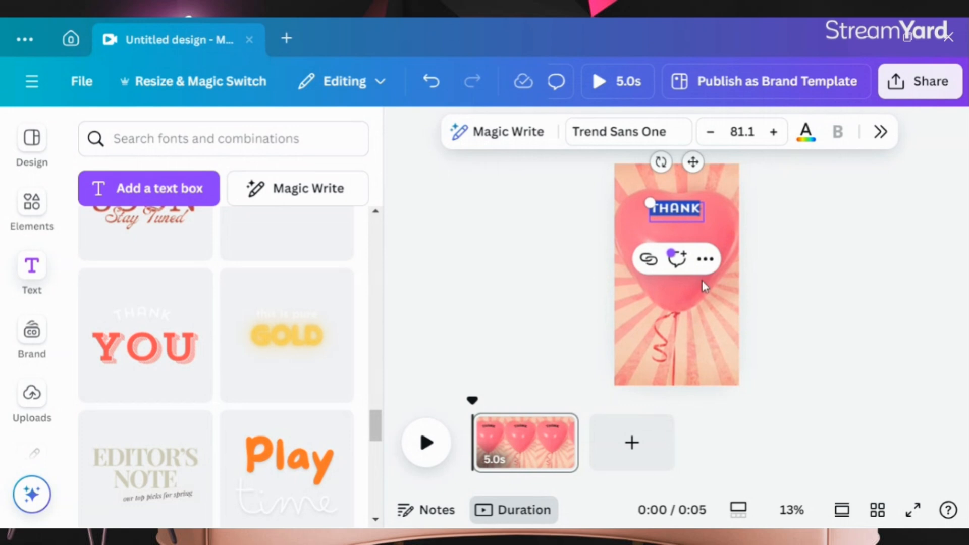
{"action": "right_click", "coordinate": [619, 236]}
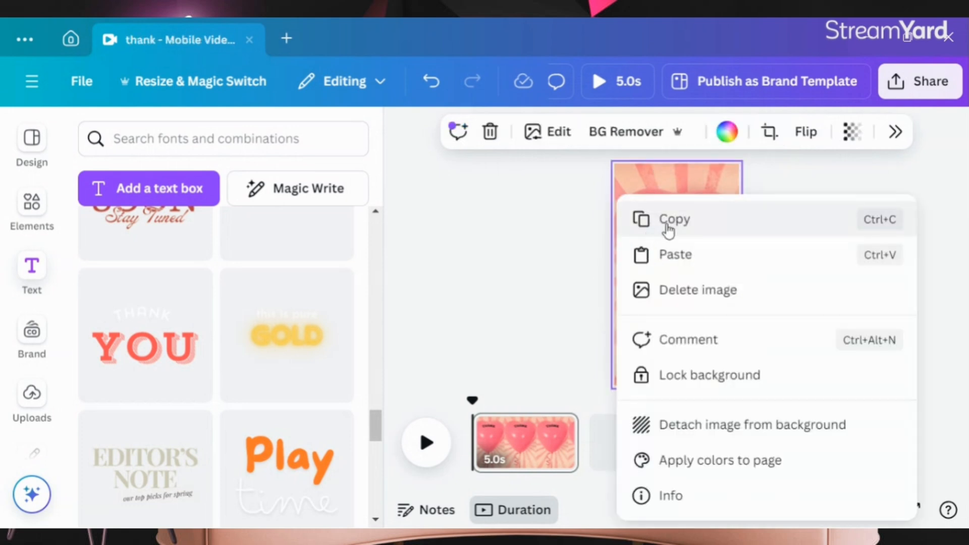
{"action": "left_click", "coordinate": [584, 205]}
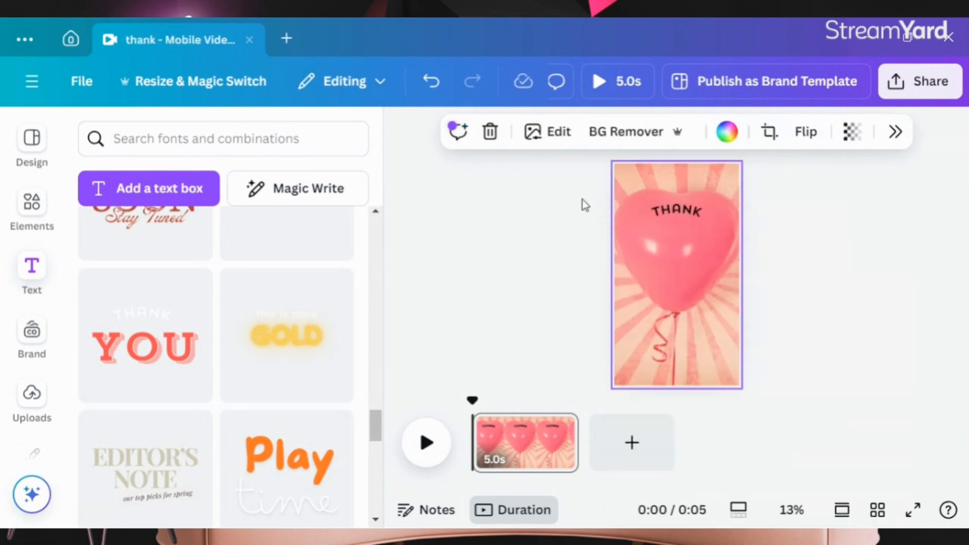
{"action": "double_click", "coordinate": [682, 216]}
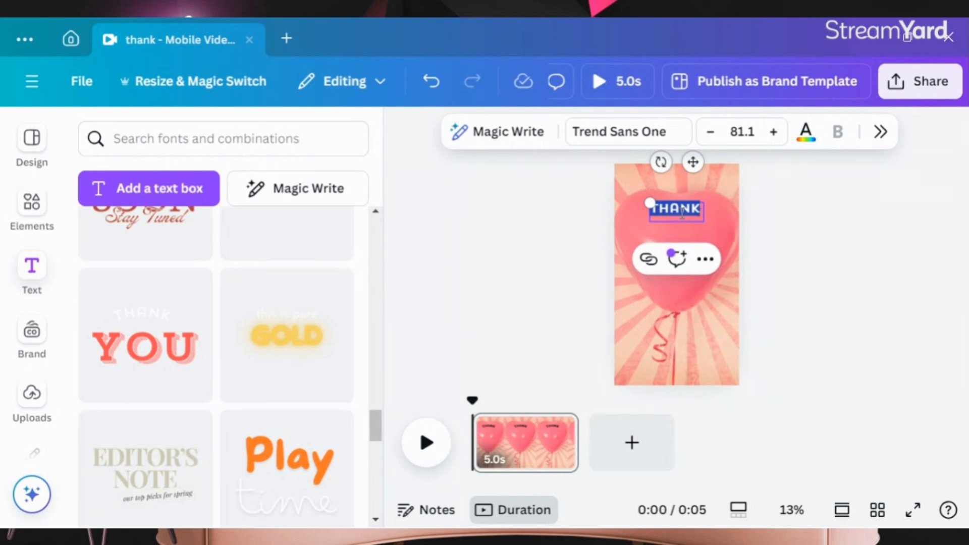
{"action": "left_click", "coordinate": [620, 216]}
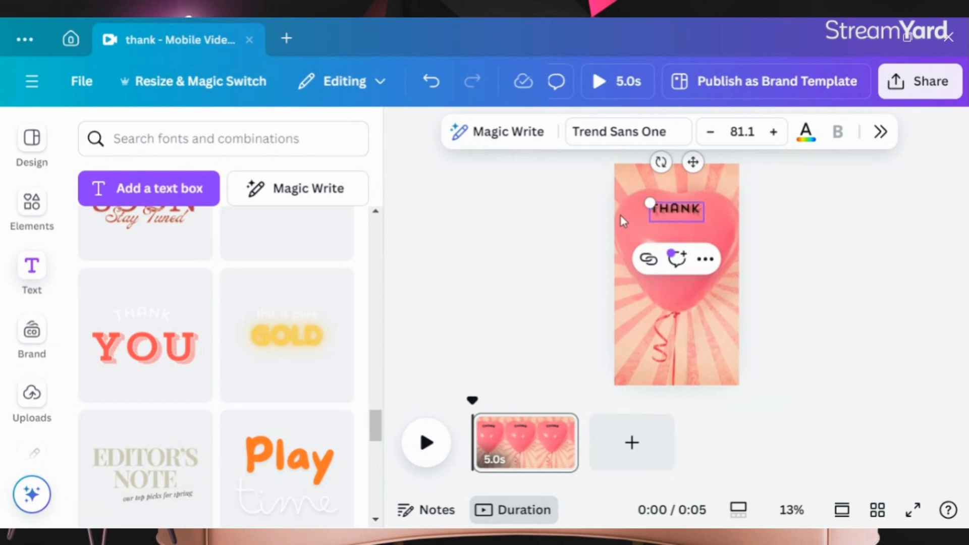
Step: Delete the THANK text from the page
{"action": "left_click", "coordinate": [665, 207]}
{"action": "right_click", "coordinate": [665, 206]}
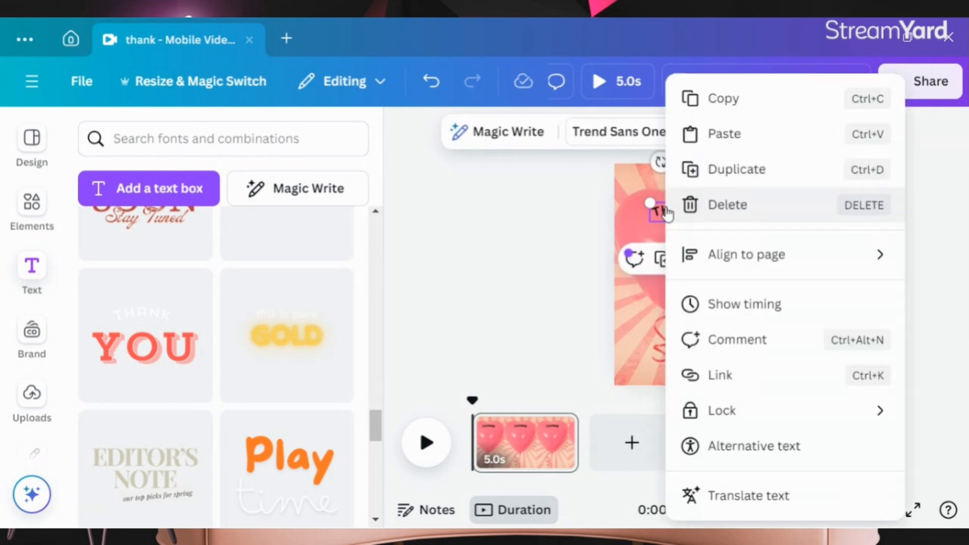
{"action": "left_click", "coordinate": [712, 205]}
Step: Add a plain text box and move it up near the top of the balloon
{"action": "left_click", "coordinate": [40, 275]}
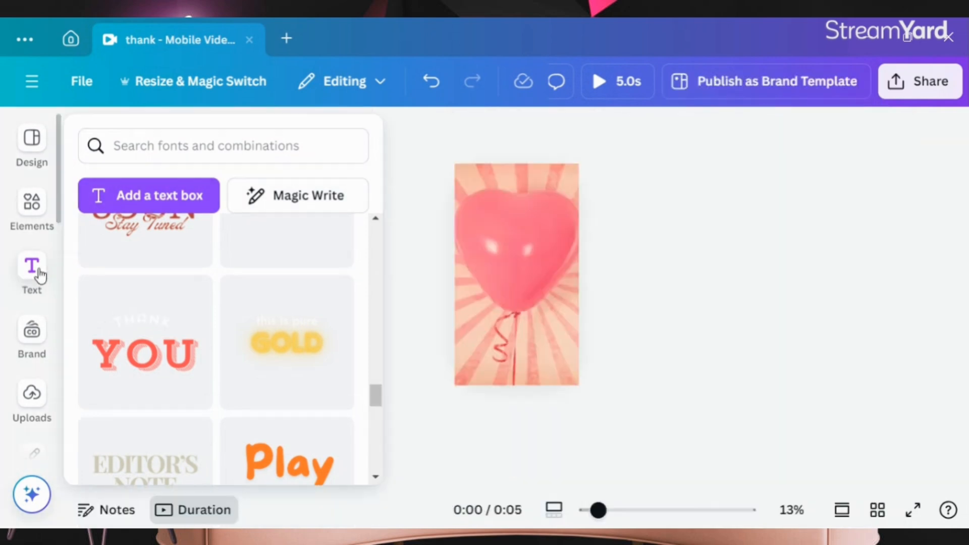
{"action": "scroll", "coordinate": [169, 270], "scroll_direction": "up", "scroll_amount": 3}
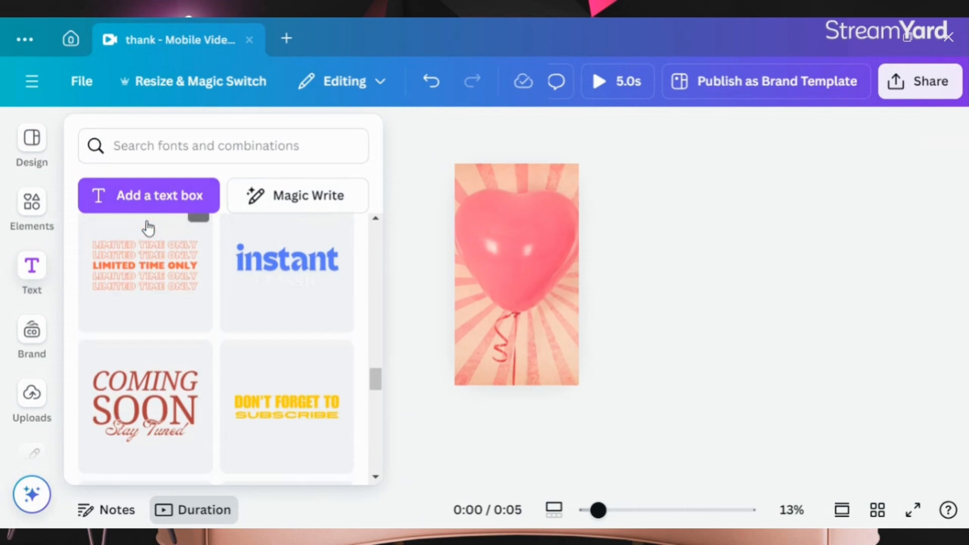
{"action": "scroll", "coordinate": [148, 228], "scroll_direction": "up", "scroll_amount": 2}
{"action": "left_click", "coordinate": [141, 201]}
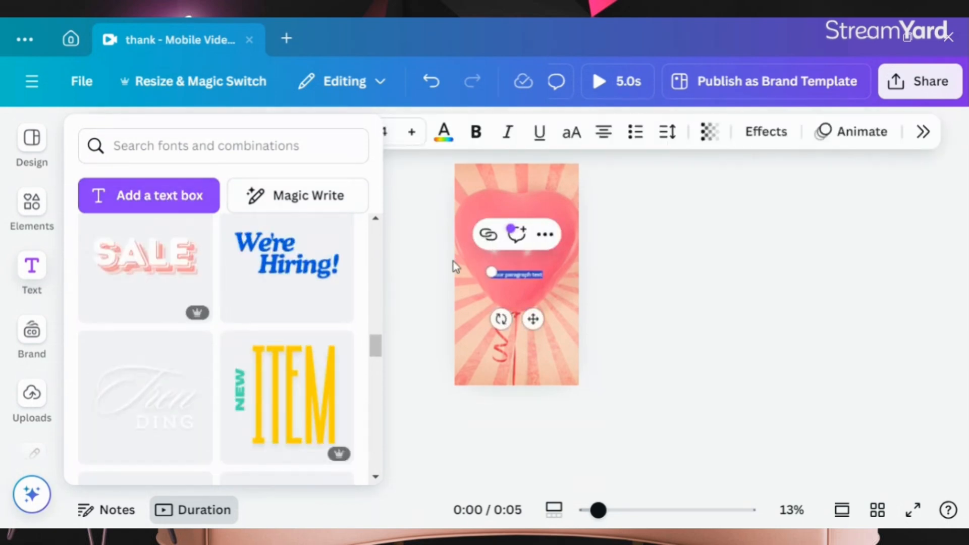
{"action": "left_click", "coordinate": [384, 258]}
{"action": "left_click_drag", "start_coordinate": [507, 271], "coordinate": [513, 226]}
Step: Try to clear the text box's placeholder text, undoing the deletions that follow
{"action": "double_click", "coordinate": [514, 225]}
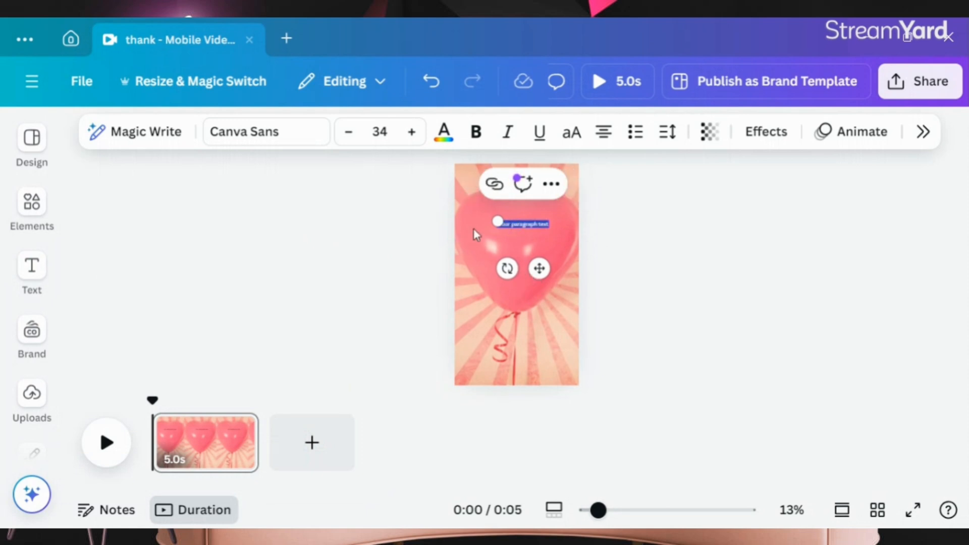
{"action": "left_click", "coordinate": [430, 271]}
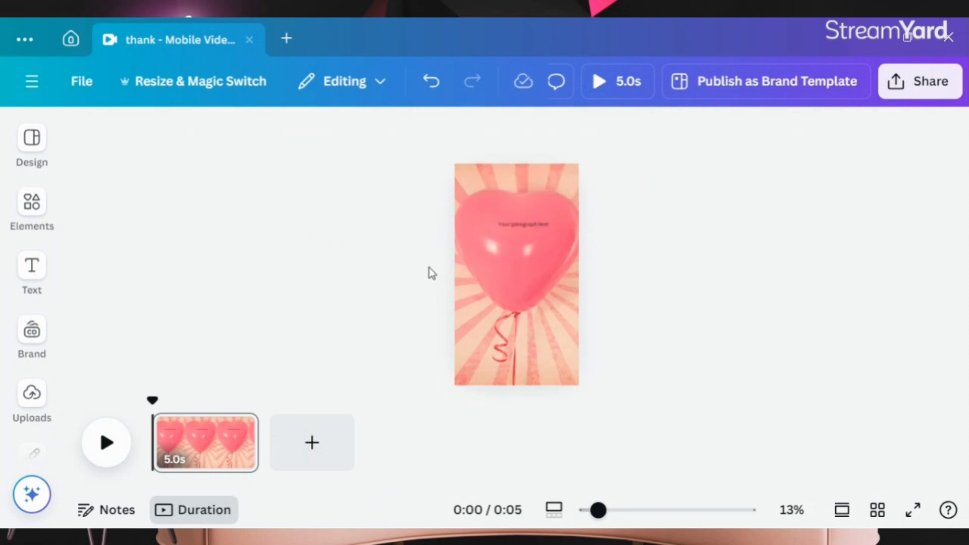
{"action": "left_click", "coordinate": [519, 228]}
{"action": "left_click", "coordinate": [519, 224]}
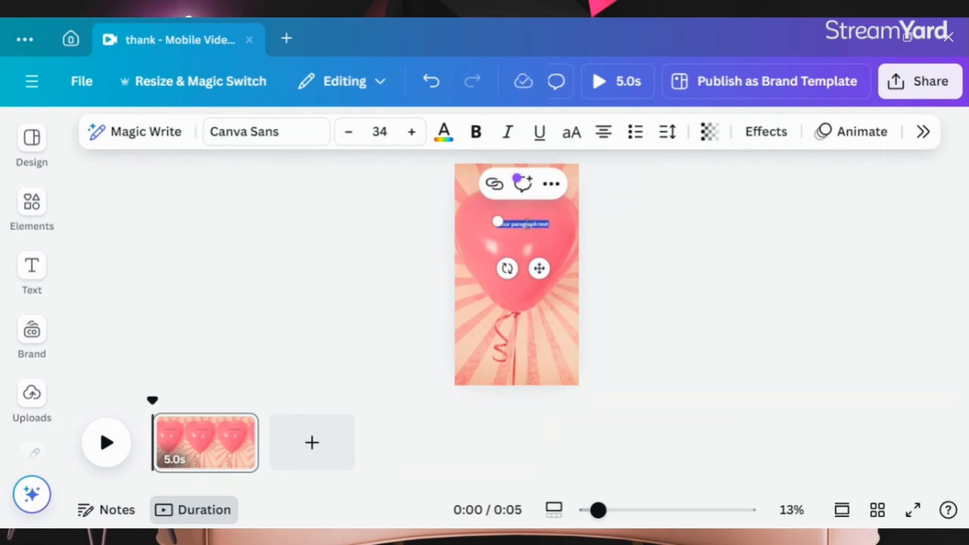
{"action": "key", "text": "BackSpace"}
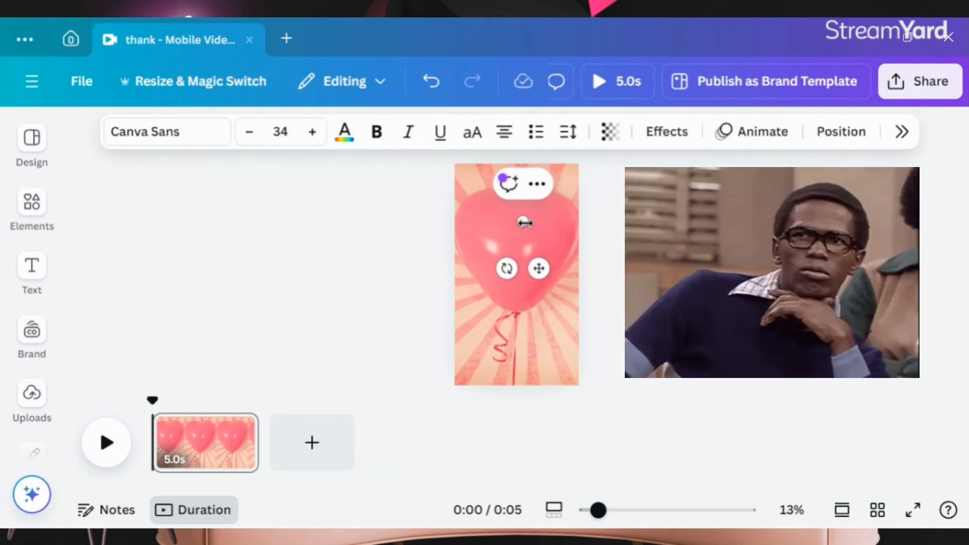
{"action": "left_click", "coordinate": [429, 81]}
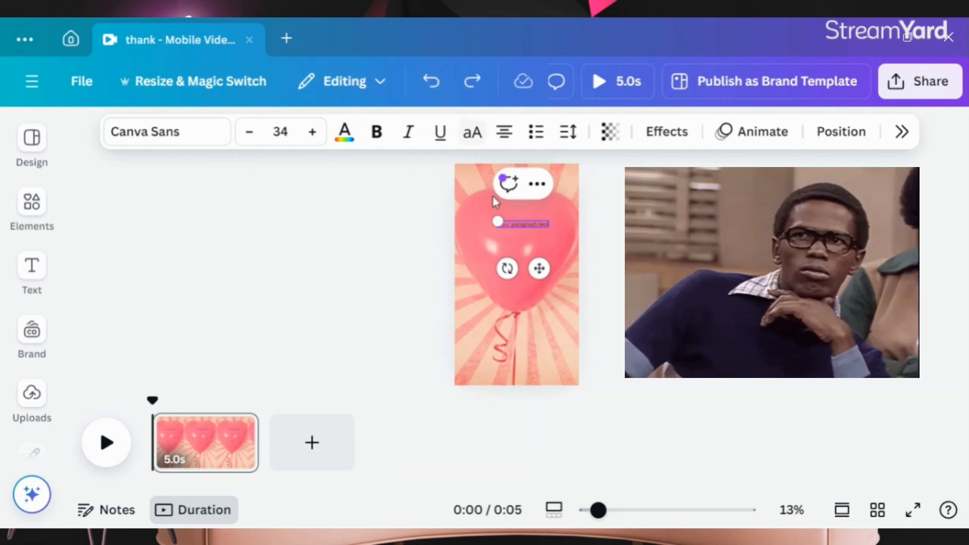
{"action": "double_click", "coordinate": [516, 224]}
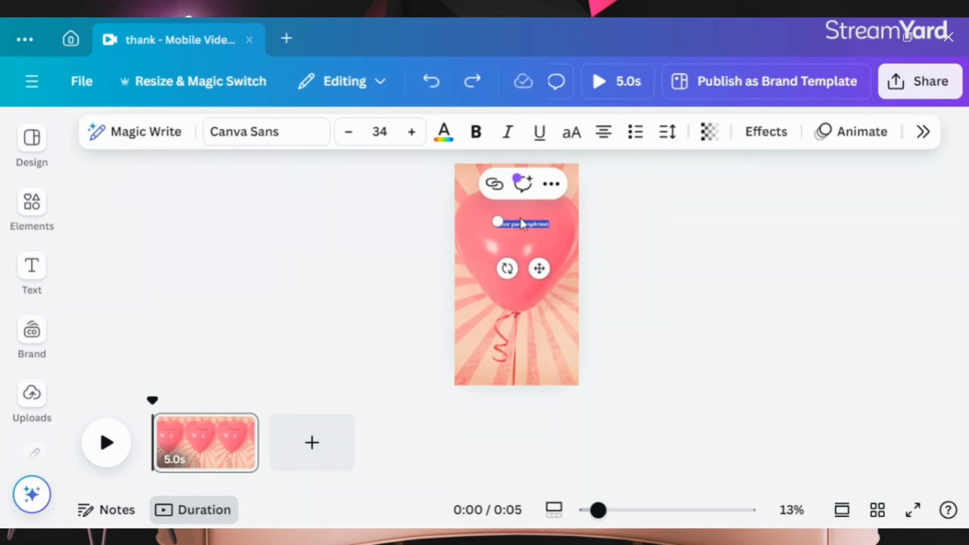
{"action": "key", "text": "BackSpace"}
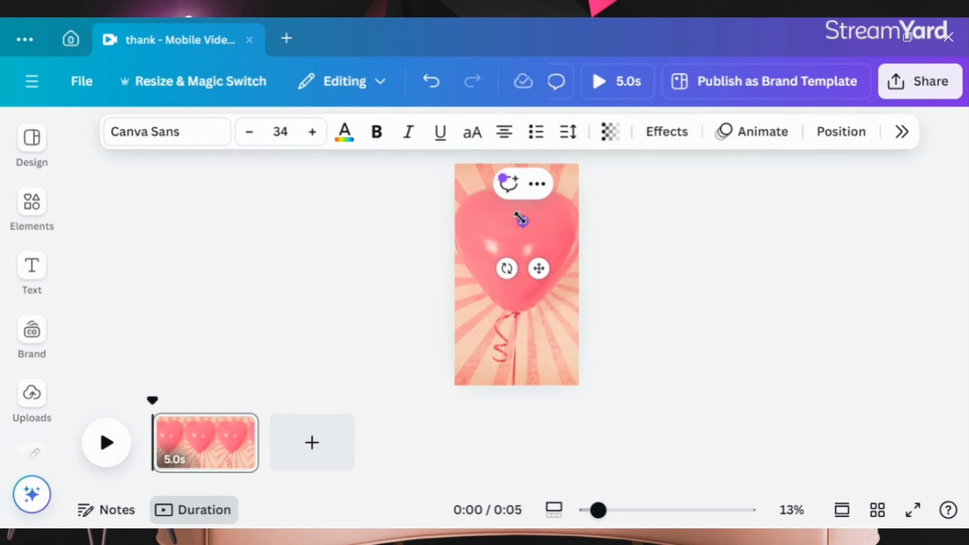
{"action": "left_click", "coordinate": [430, 81]}
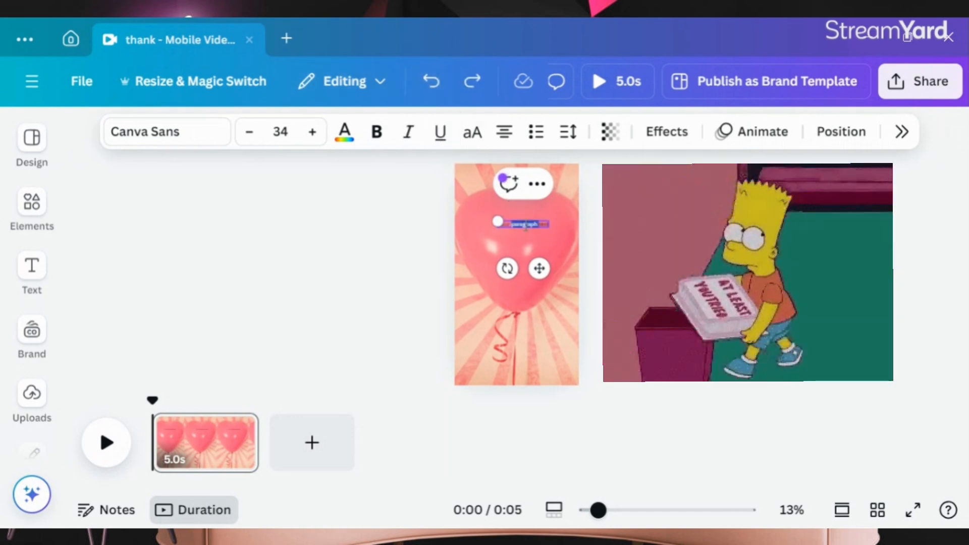
{"action": "double_click", "coordinate": [525, 224]}
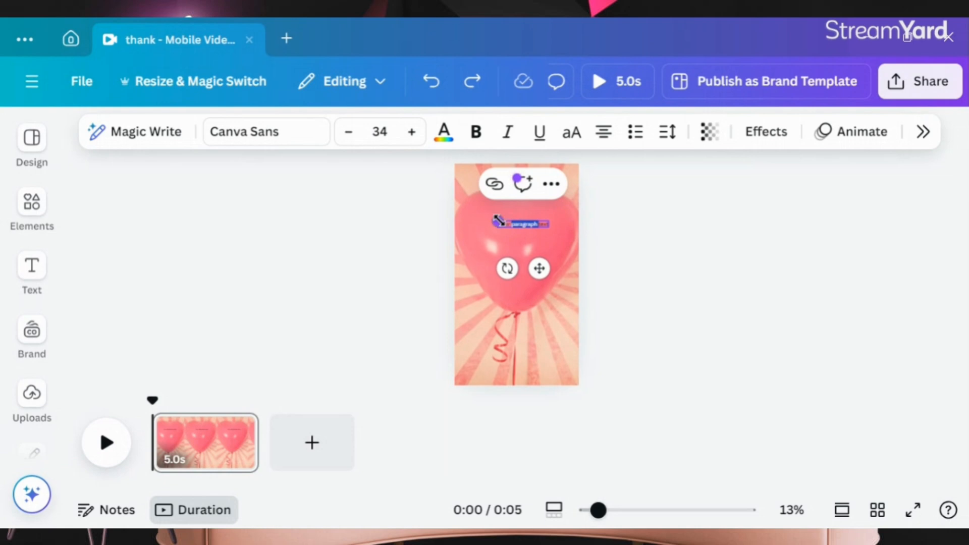
{"action": "left_click", "coordinate": [487, 230]}
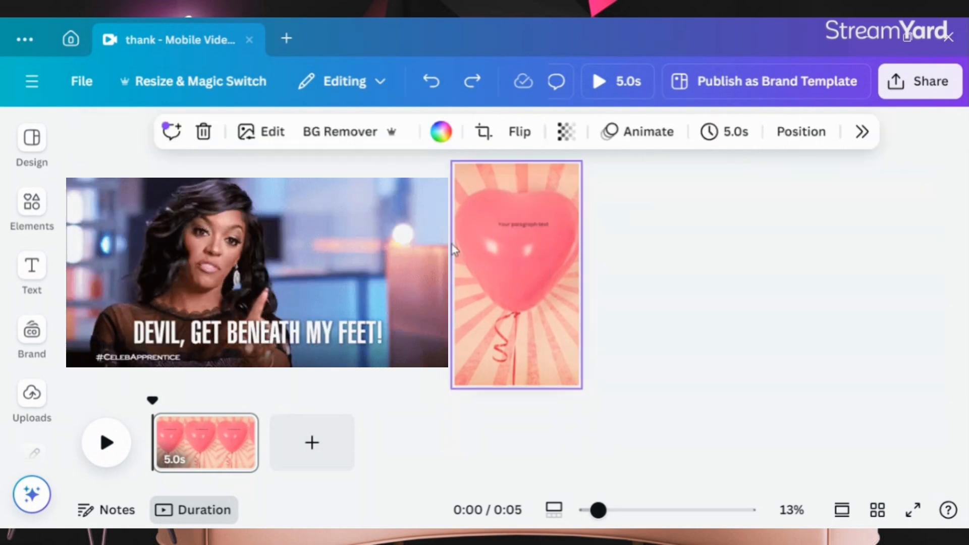
Step: Scale the text box to size 71.6 and enter "Love is not about how much you say I love you but how much you prove that it's true"
{"action": "left_click", "coordinate": [515, 223]}
{"action": "left_click_drag", "start_coordinate": [496, 221], "coordinate": [441, 214]}
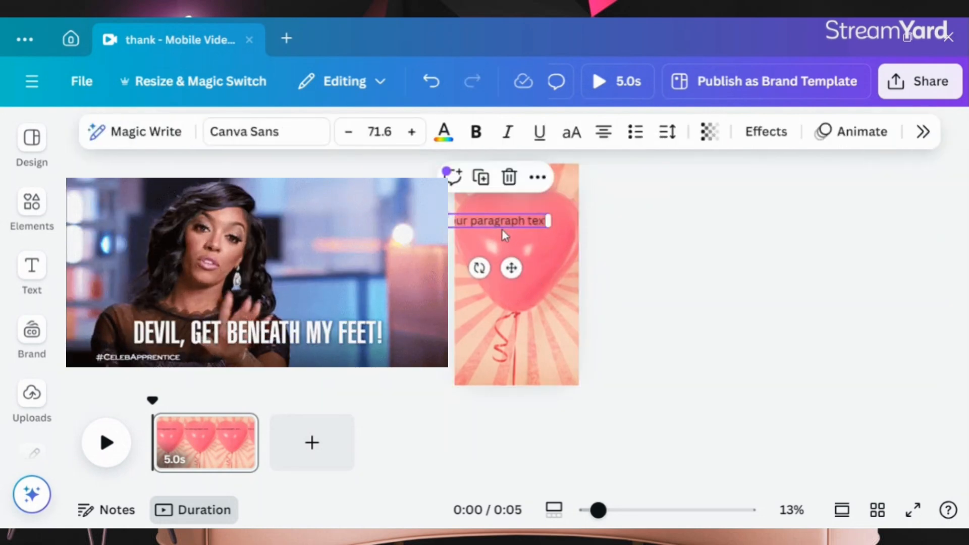
{"action": "double_click", "coordinate": [513, 219]}
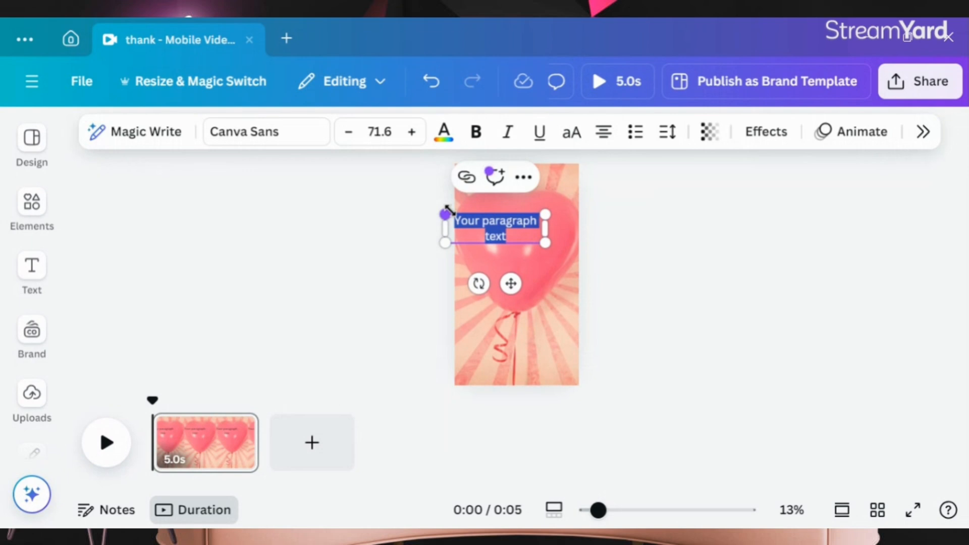
{"action": "type", "text": "LO"}
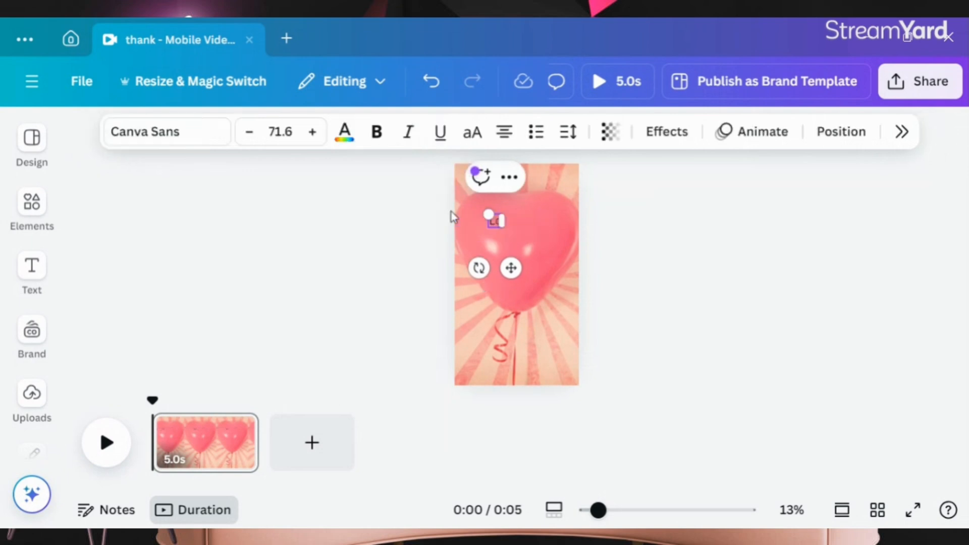
{"action": "type", "text": "VE is rot ab"}
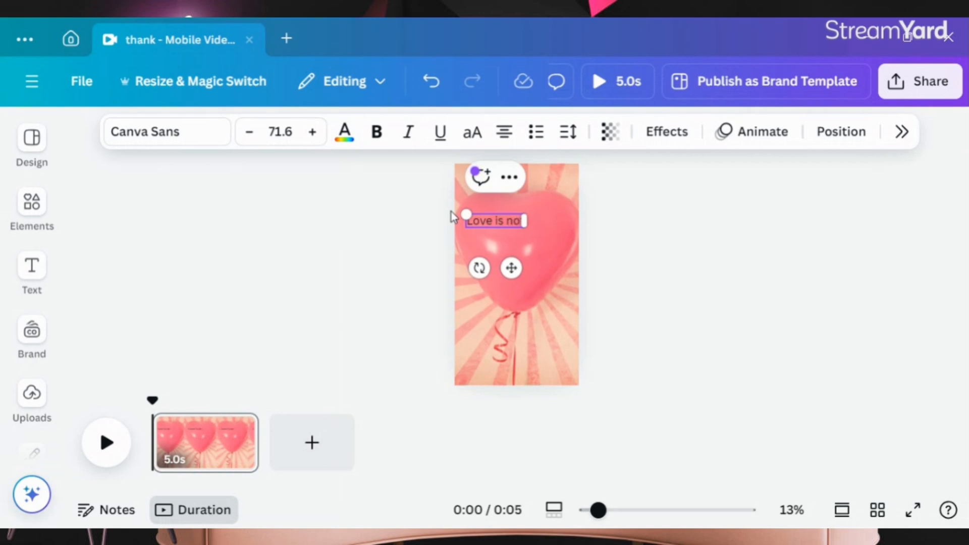
{"action": "type", "text": "ou"}
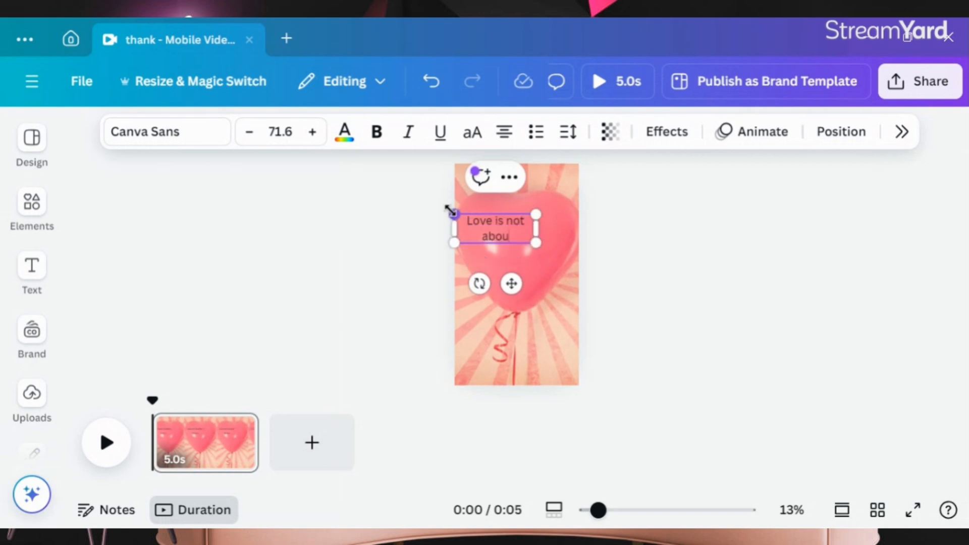
{"action": "type", "text": "t how much"}
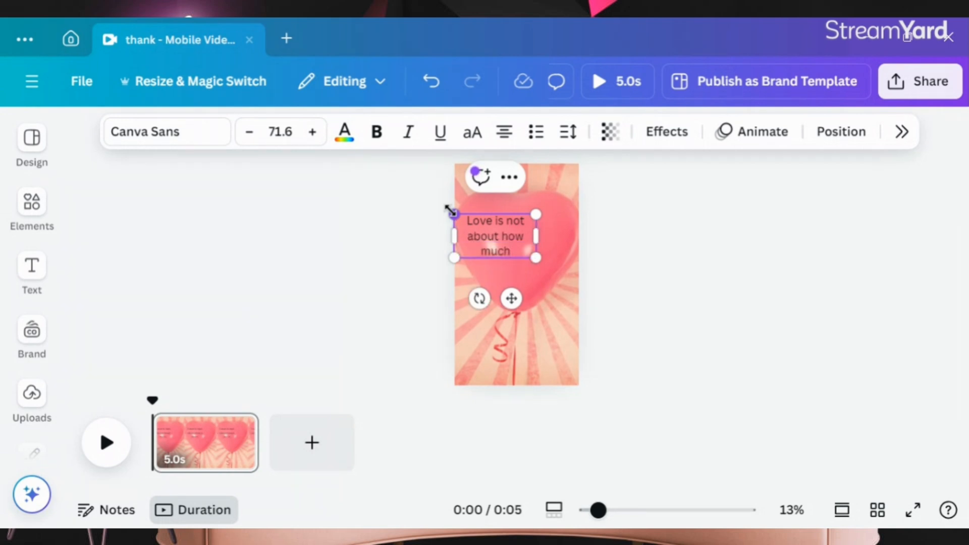
{"action": "type", "text": " you say I"}
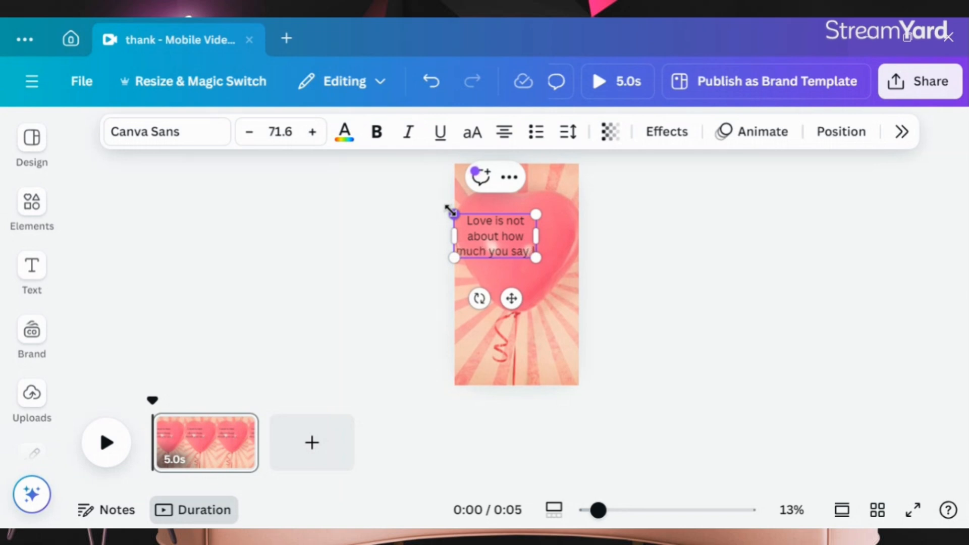
{"action": "type", "text": " love you"}
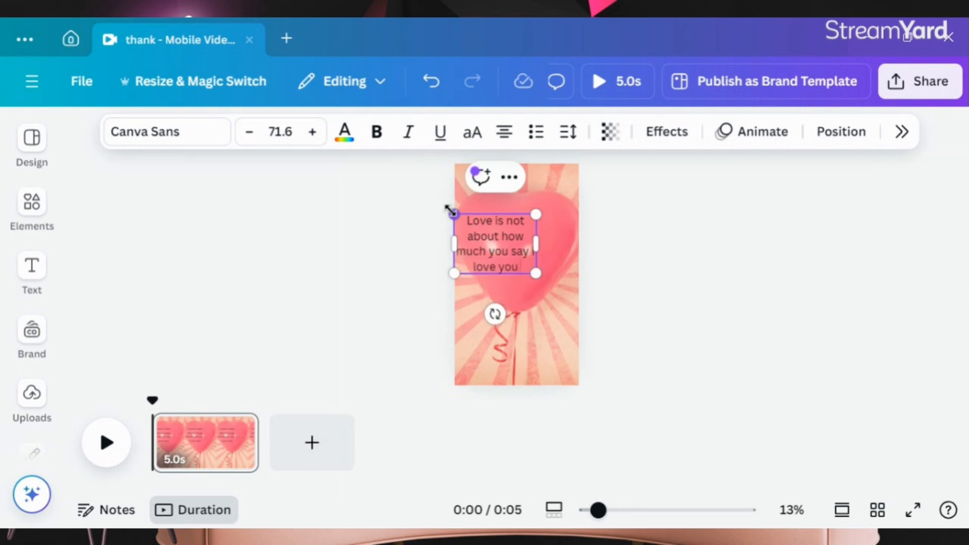
{"action": "type", "text": " but how"}
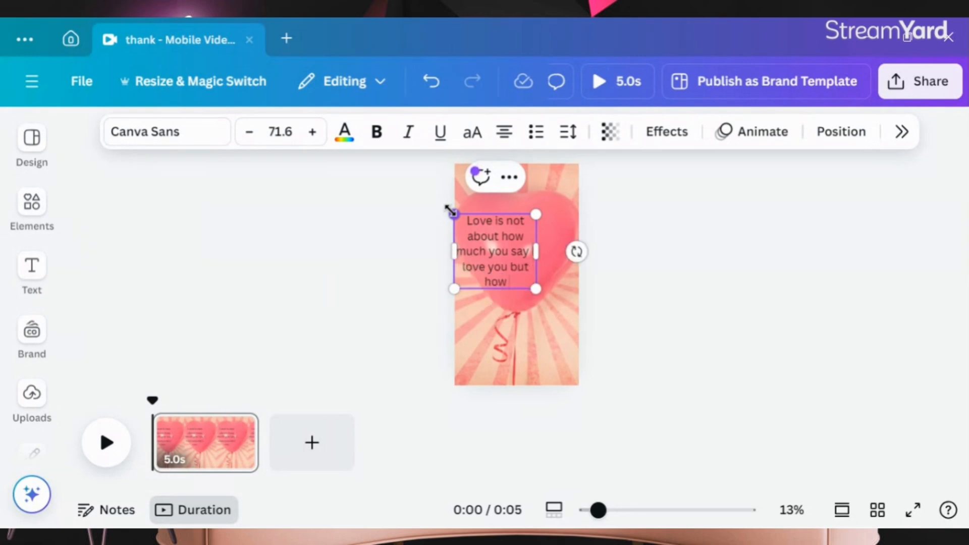
{"action": "type", "text": " much you p"}
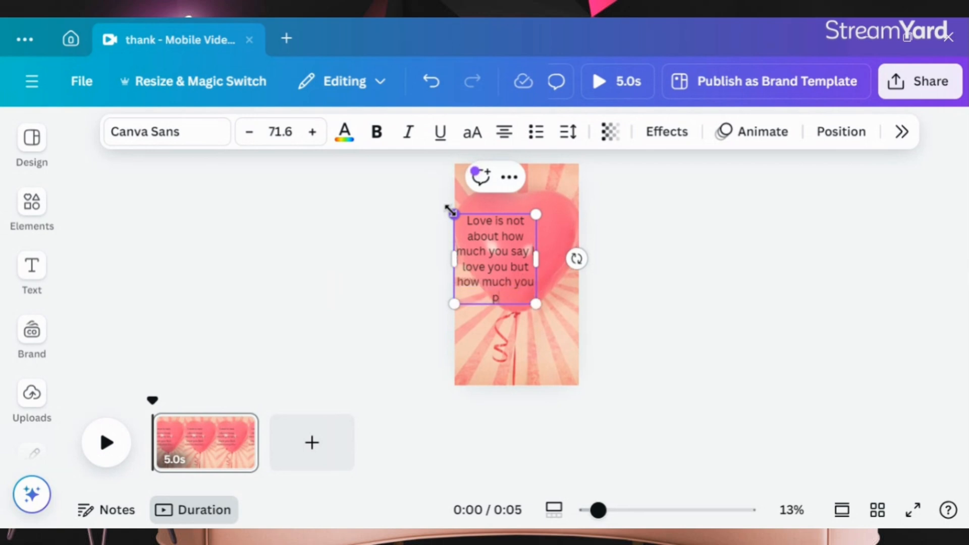
{"action": "type", "text": "rve that I'ts"}
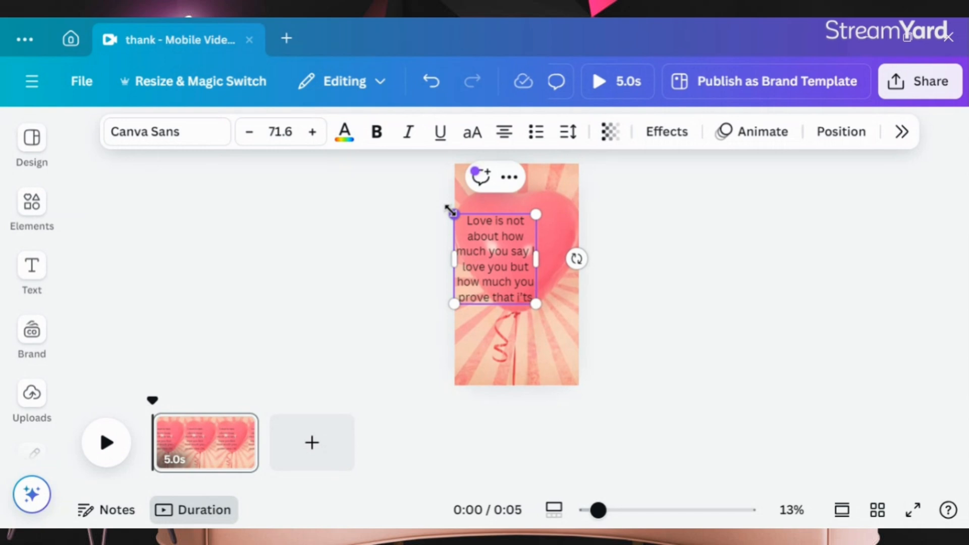
{"action": "key", "text": "BackSpace"}
{"action": "key", "text": "BackSpace"}
{"action": "key", "text": "BackSpace"}
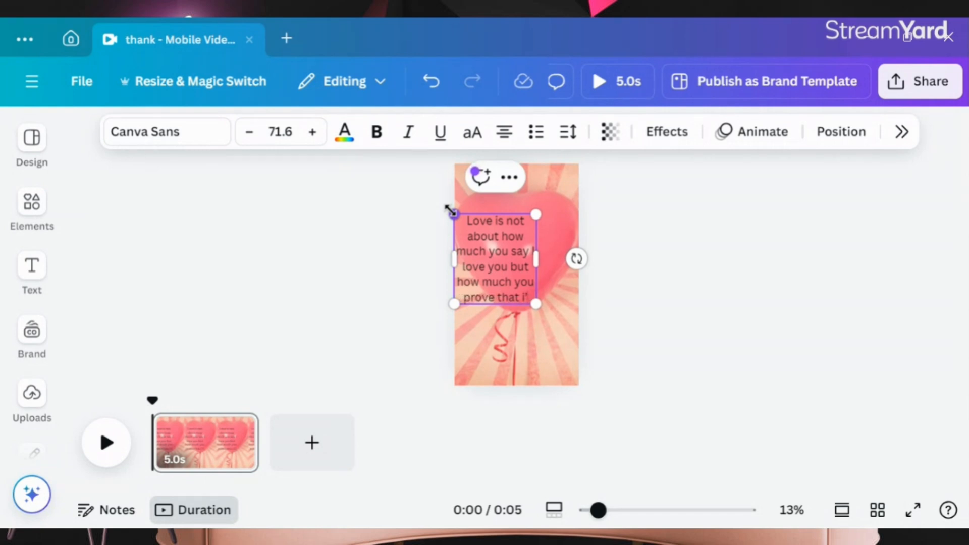
{"action": "type", "text": "t's true"}
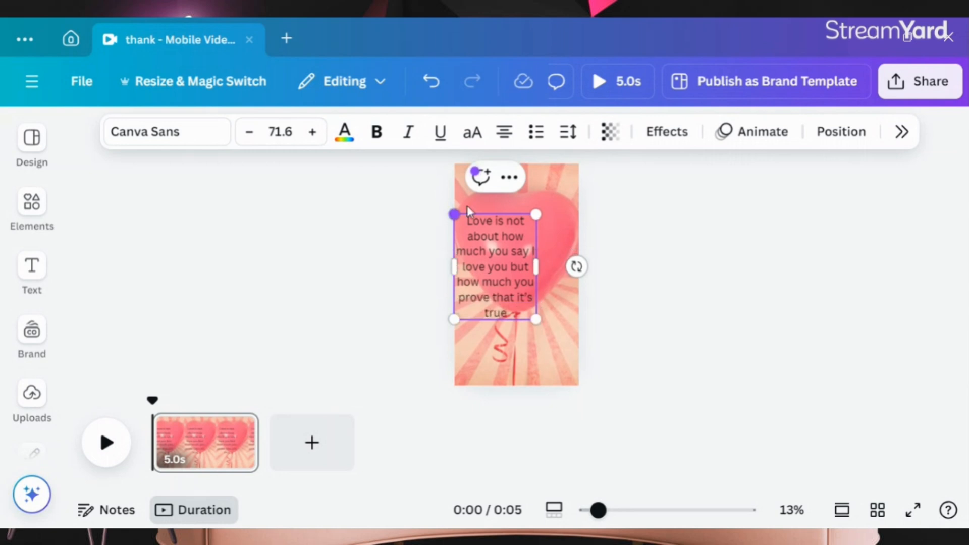
Step: Move the quote text box up near the top of the page and widen it to the page width
{"action": "left_click", "coordinate": [591, 272]}
{"action": "left_click_drag", "start_coordinate": [466, 277], "coordinate": [483, 257]}
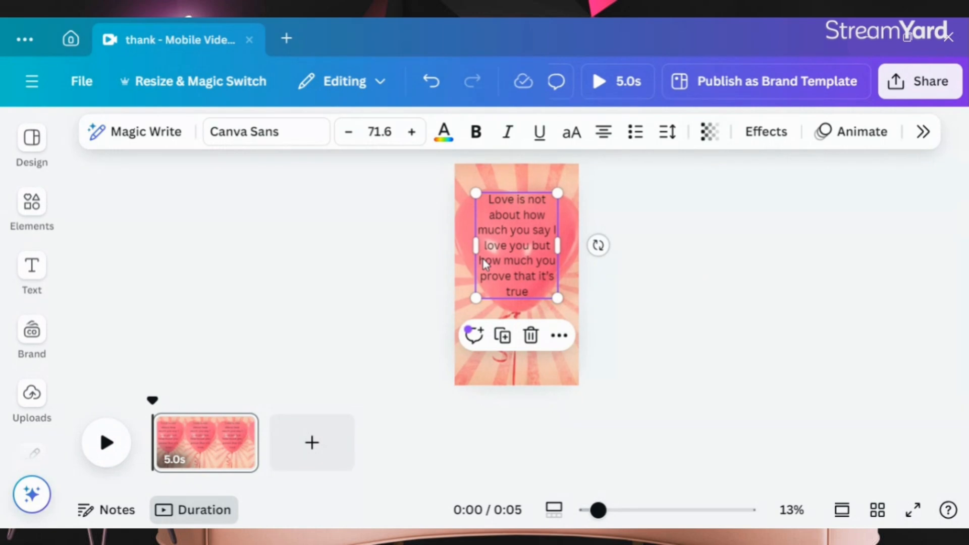
{"action": "left_click", "coordinate": [556, 230]}
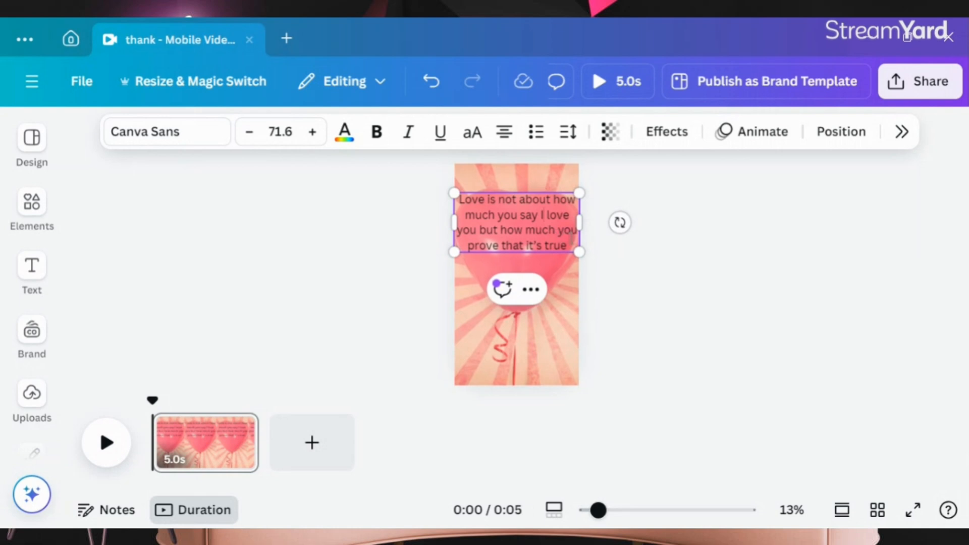
Step: Select all the quote text and make it bold
{"action": "left_click_drag", "start_coordinate": [568, 245], "coordinate": [411, 216]}
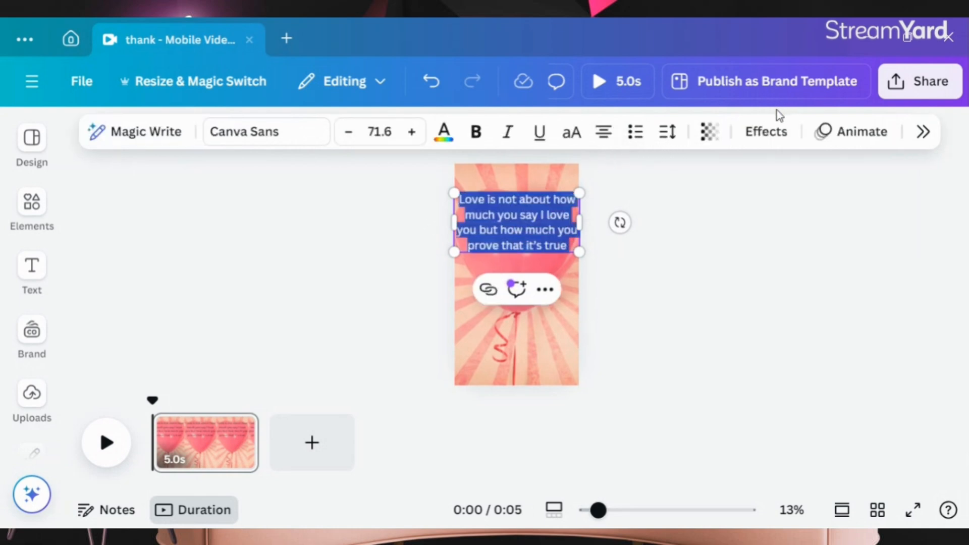
{"action": "left_click", "coordinate": [644, 283]}
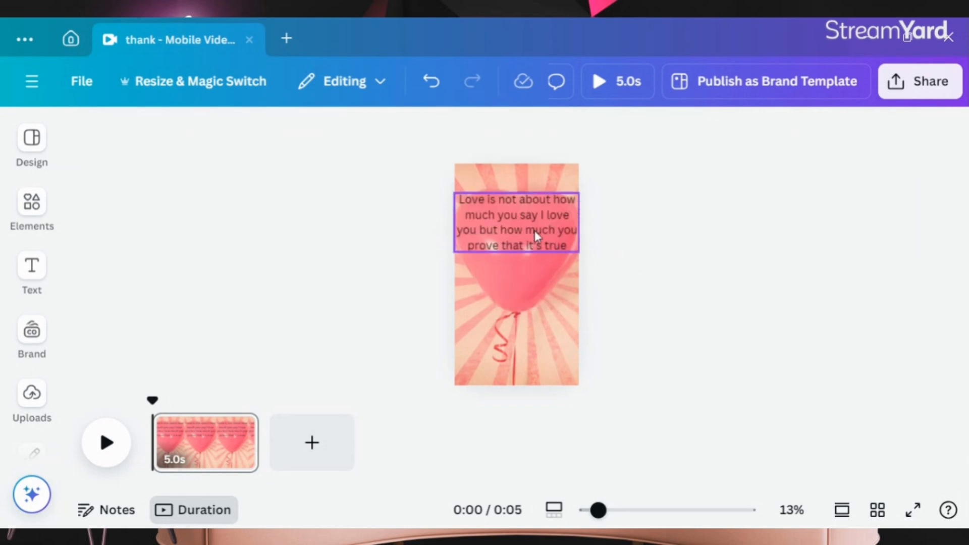
{"action": "left_click", "coordinate": [512, 228]}
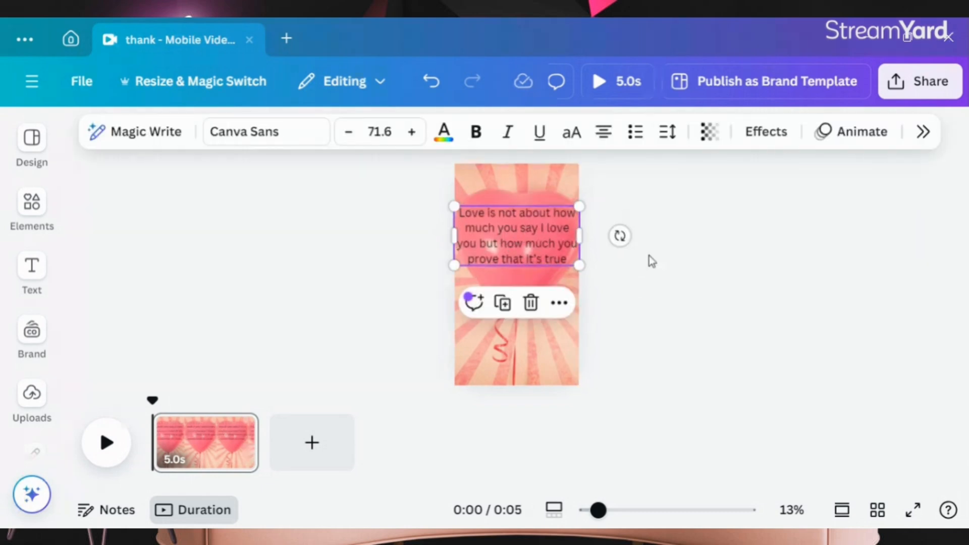
{"action": "left_click", "coordinate": [538, 248]}
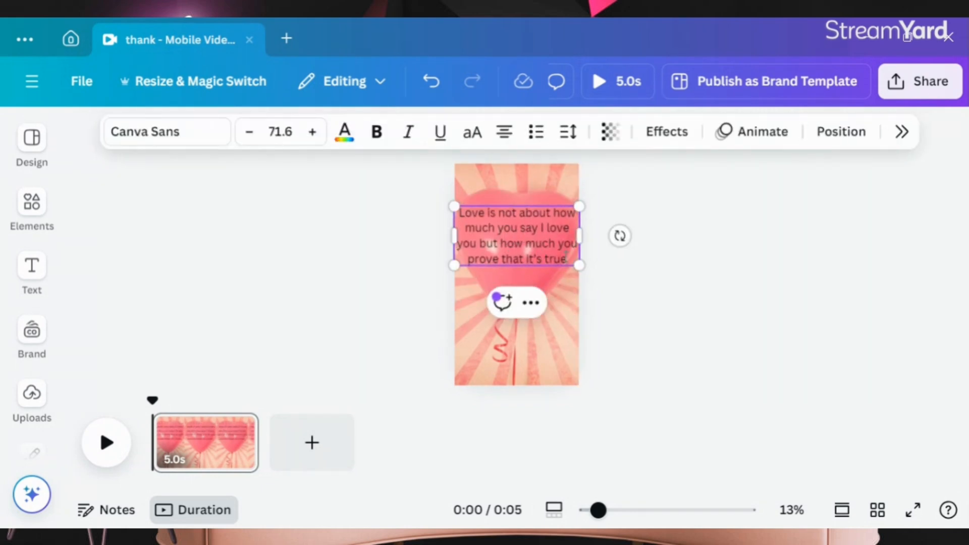
{"action": "left_click_drag", "start_coordinate": [568, 257], "coordinate": [406, 216]}
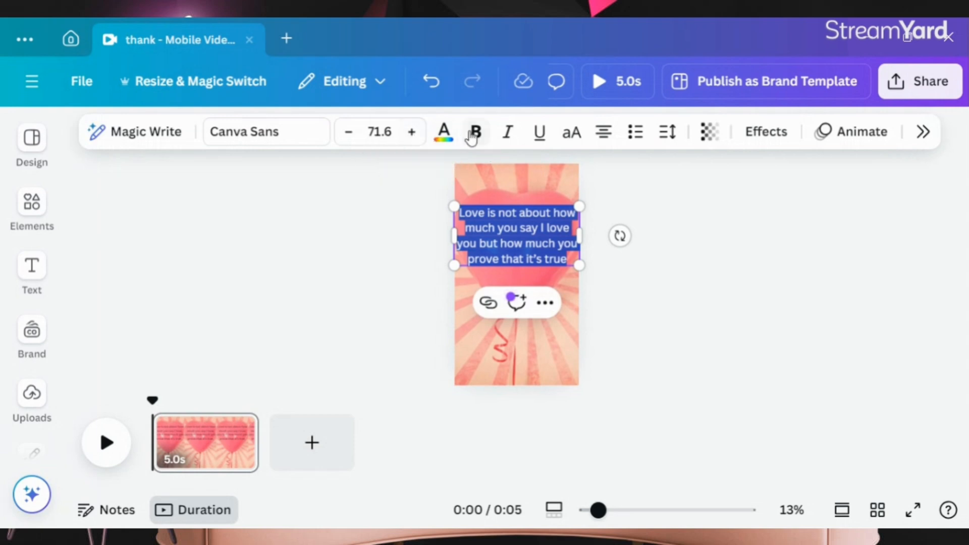
{"action": "left_click", "coordinate": [474, 132]}
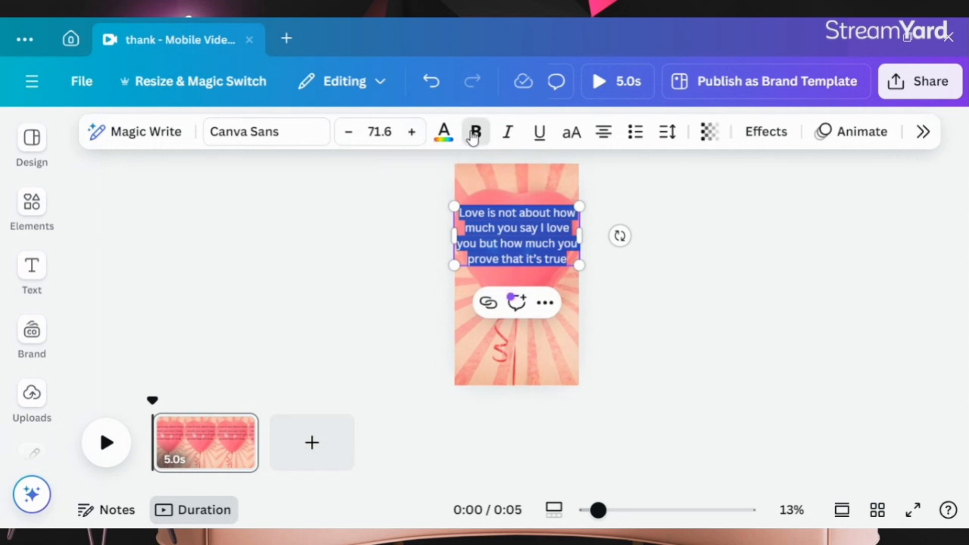
Step: Apply the Neon effect to the quote text
{"action": "left_click", "coordinate": [767, 132]}
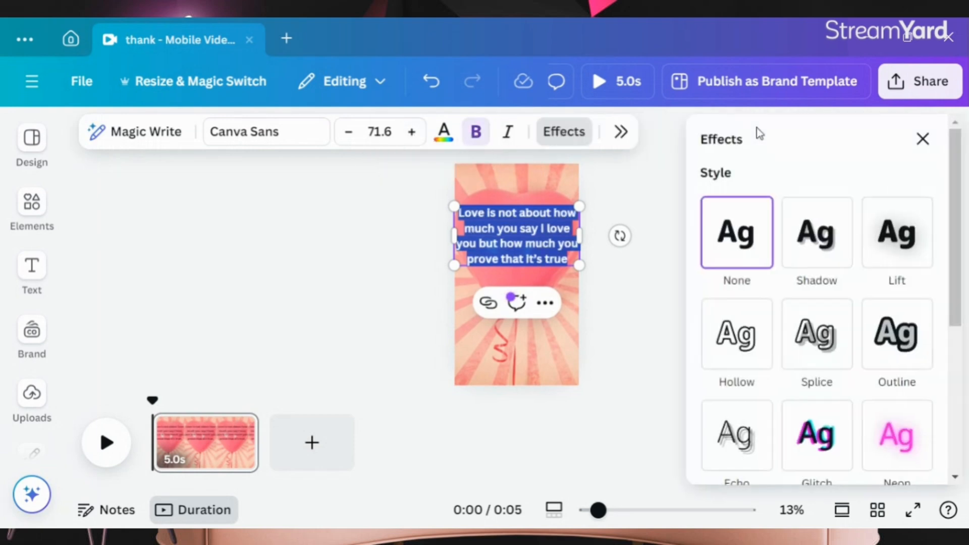
{"action": "left_click", "coordinate": [888, 439]}
{"action": "left_click", "coordinate": [546, 248]}
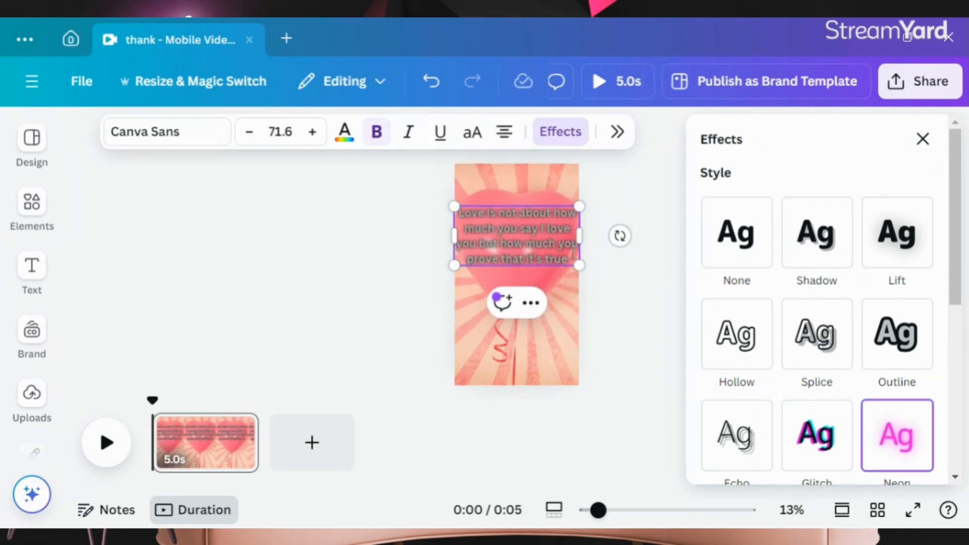
Step: Select all the quote text and color it with the pink brand color
{"action": "left_click_drag", "start_coordinate": [572, 258], "coordinate": [422, 206]}
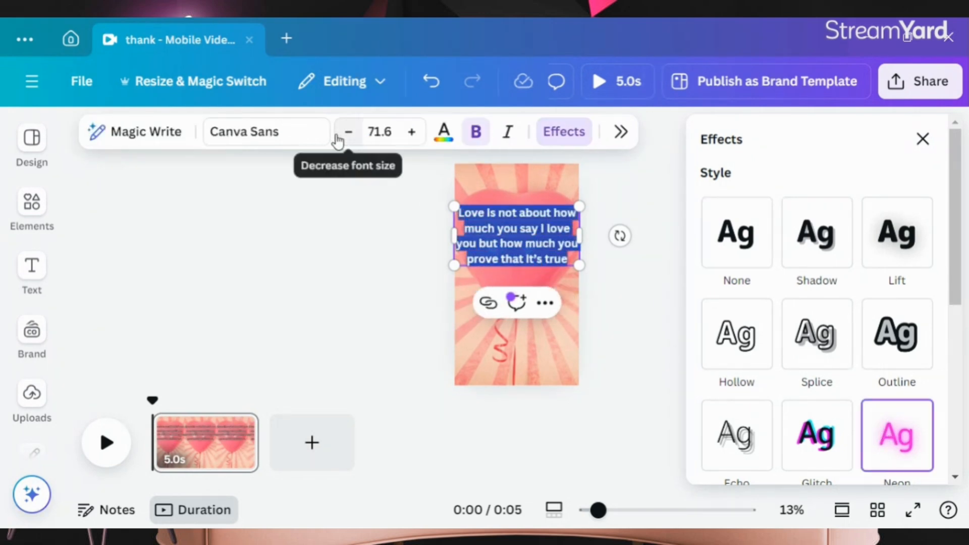
{"action": "left_click", "coordinate": [435, 134]}
{"action": "left_click", "coordinate": [716, 383]}
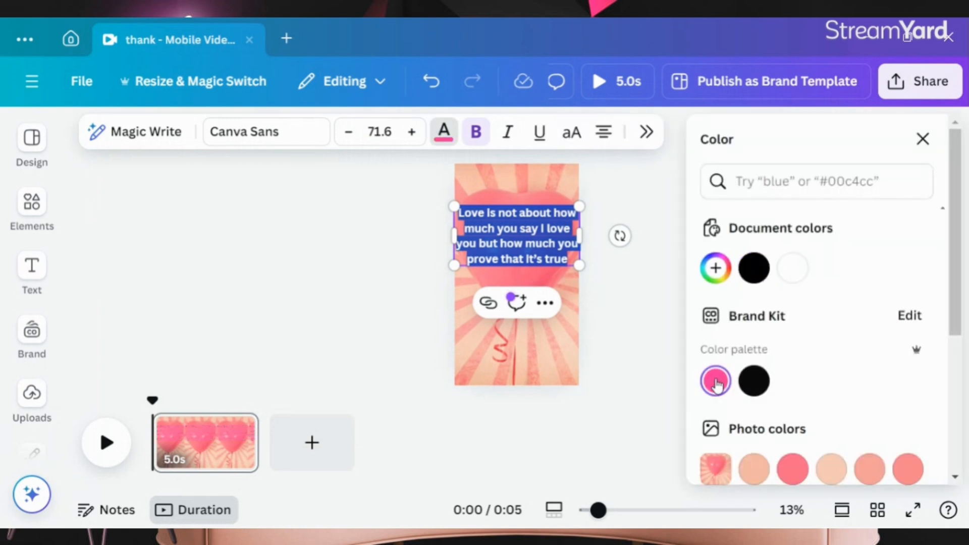
Step: Set the Neon effect's intensity to 100
{"action": "left_click", "coordinate": [647, 134]}
{"action": "left_click", "coordinate": [813, 253]}
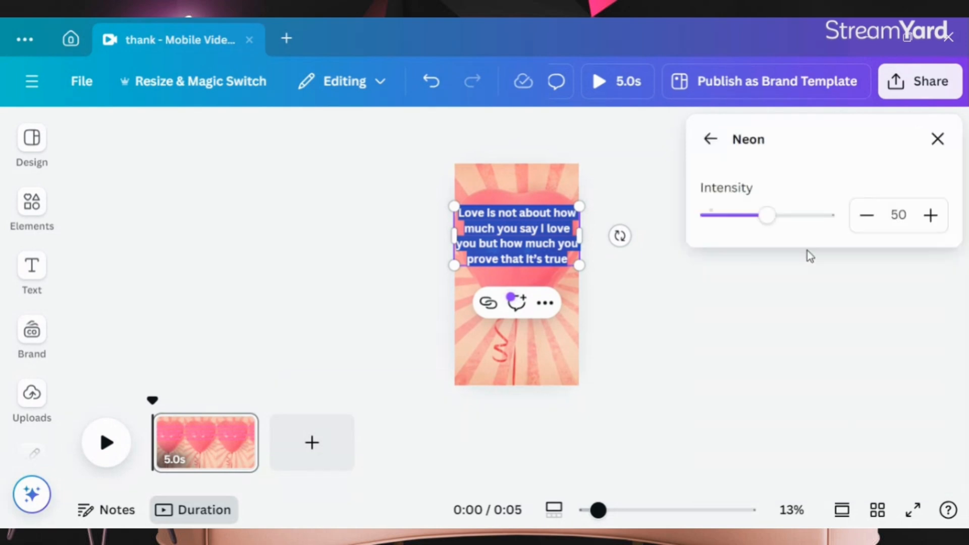
{"action": "left_click_drag", "start_coordinate": [762, 225], "coordinate": [826, 217]}
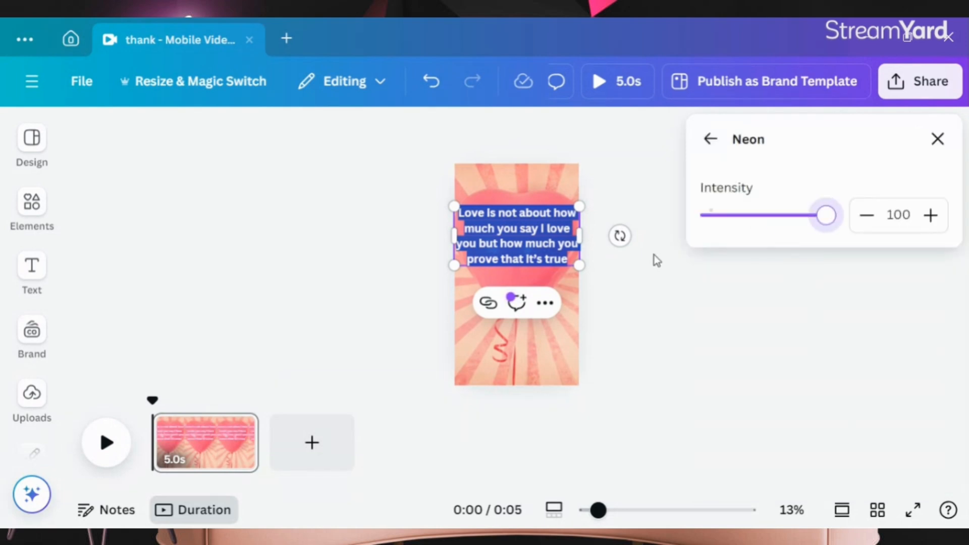
{"action": "left_click", "coordinate": [626, 283]}
{"action": "left_click", "coordinate": [620, 279]}
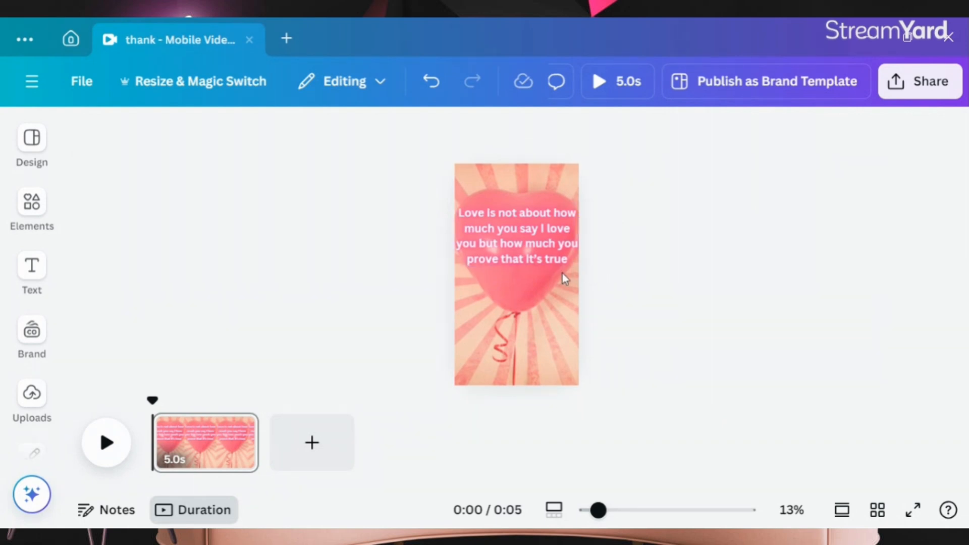
Step: Add the pink 15.0s video from the Elements video results for "love" to the page
{"action": "left_click", "coordinate": [554, 323]}
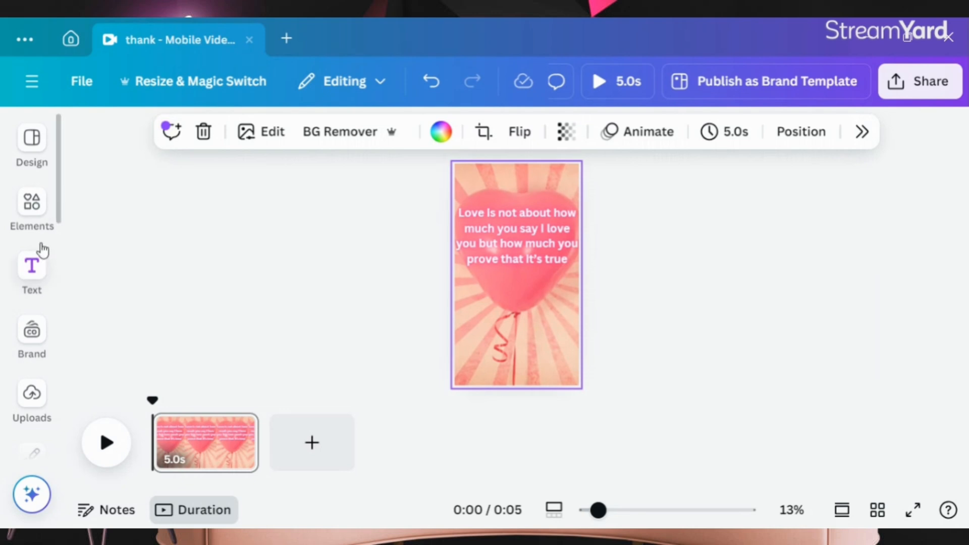
{"action": "left_click", "coordinate": [35, 263]}
{"action": "left_click", "coordinate": [32, 202]}
{"action": "left_click", "coordinate": [432, 249]}
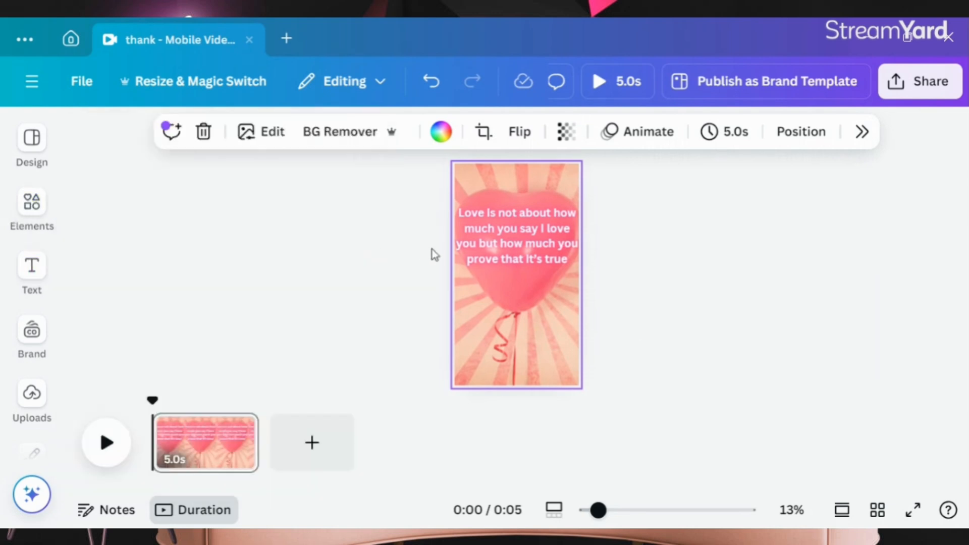
{"action": "left_click", "coordinate": [10, 210]}
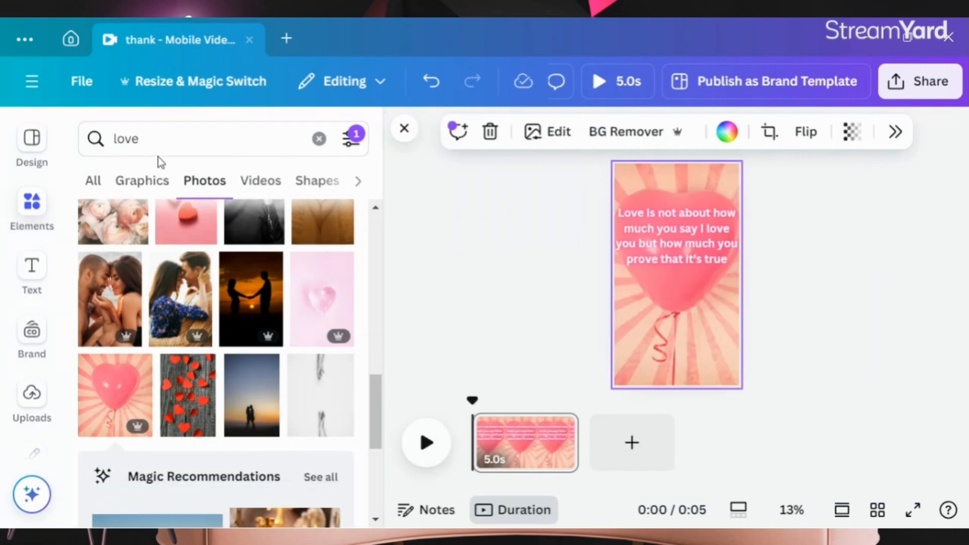
{"action": "left_click", "coordinate": [261, 187]}
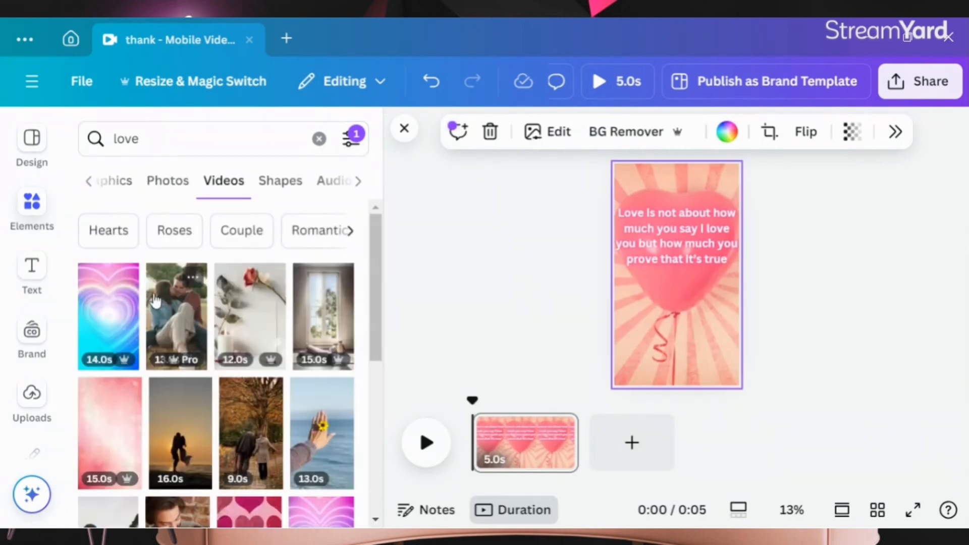
{"action": "scroll", "coordinate": [135, 313], "scroll_direction": "down", "scroll_amount": 2}
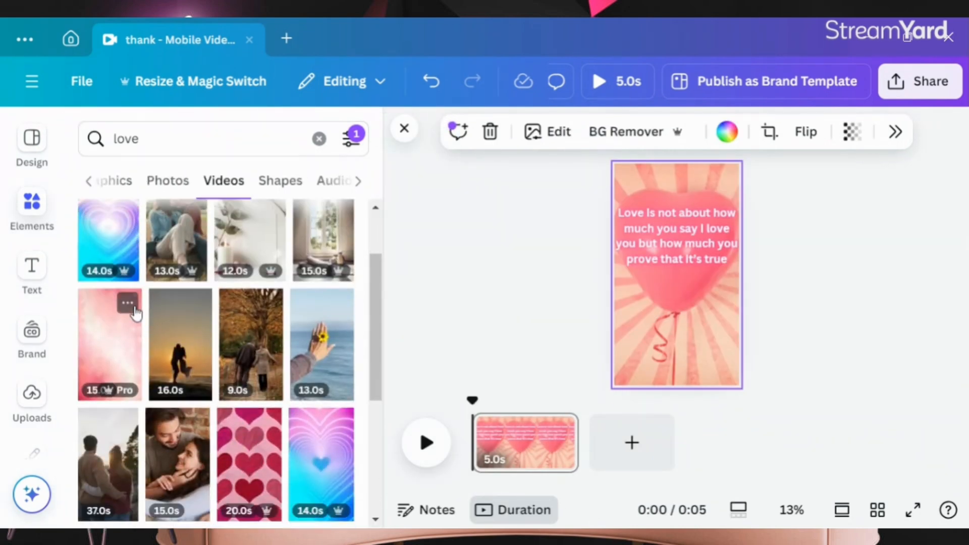
{"action": "left_click", "coordinate": [110, 337]}
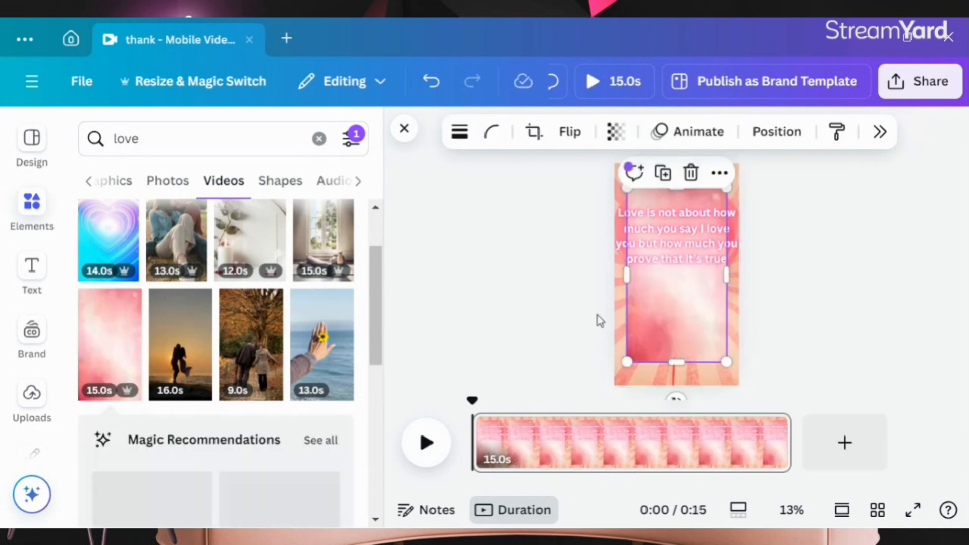
Step: Set the added video as the page background
{"action": "right_click", "coordinate": [660, 310]}
{"action": "scroll", "coordinate": [671, 318], "scroll_direction": "down", "scroll_amount": 1}
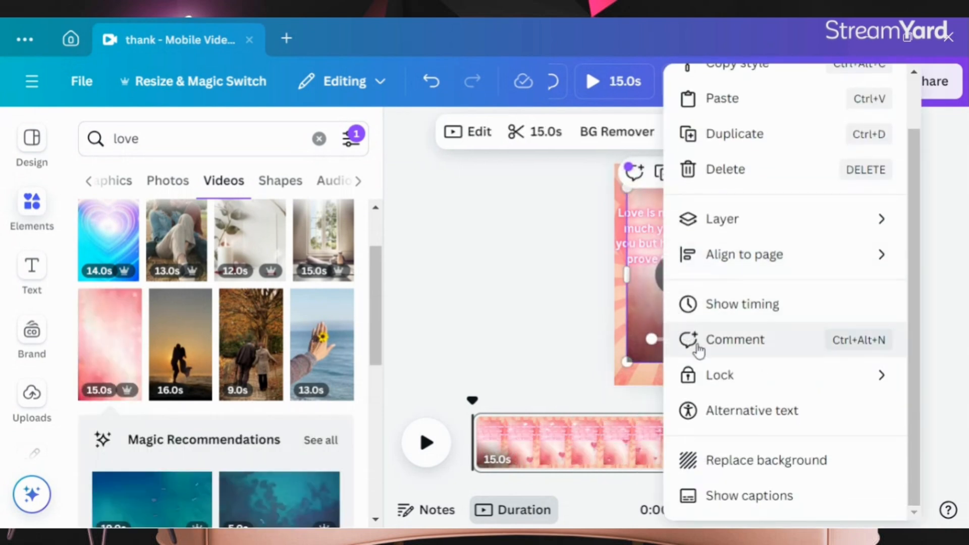
{"action": "left_click", "coordinate": [719, 465]}
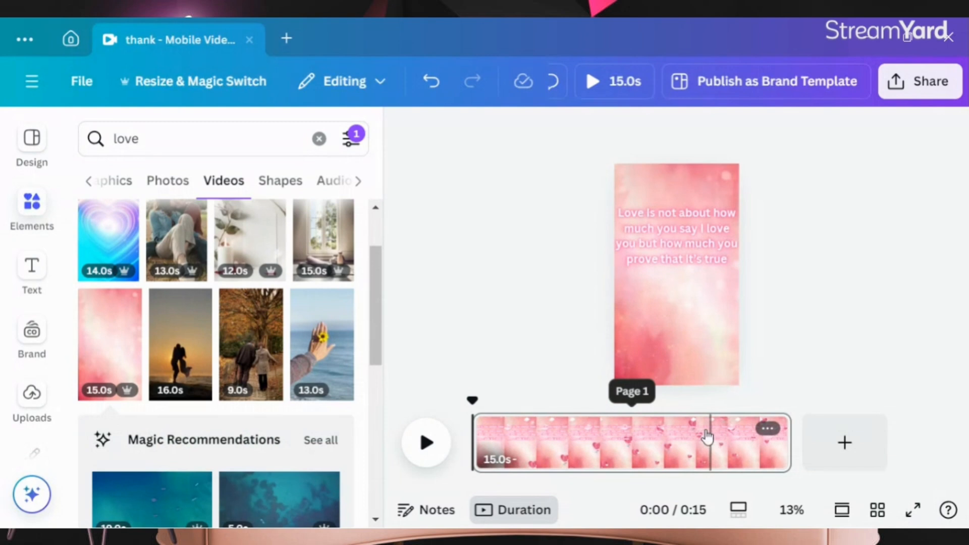
Step: Narrow the quote text box and move it slightly down on the page
{"action": "left_click", "coordinate": [658, 318]}
{"action": "left_click", "coordinate": [684, 278]}
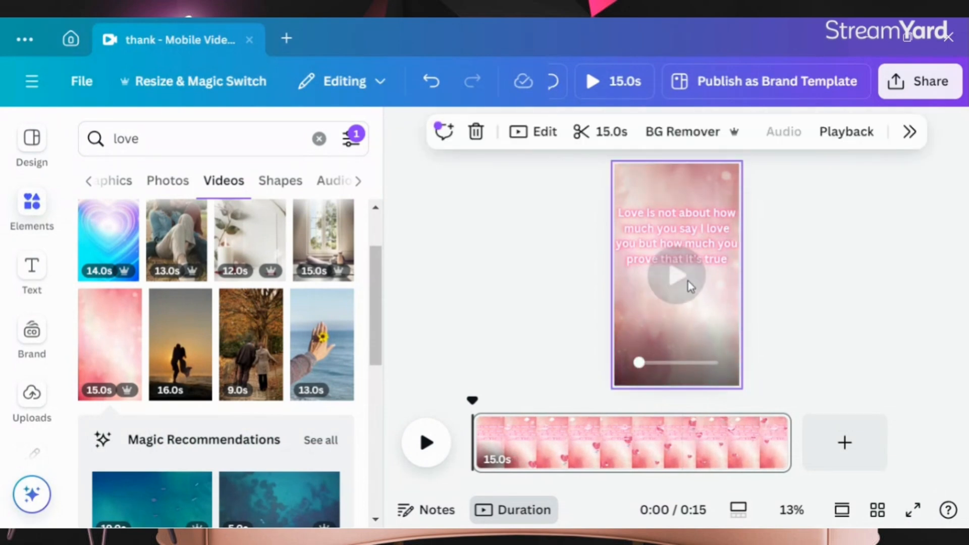
{"action": "left_click_drag", "start_coordinate": [685, 245], "coordinate": [682, 254]}
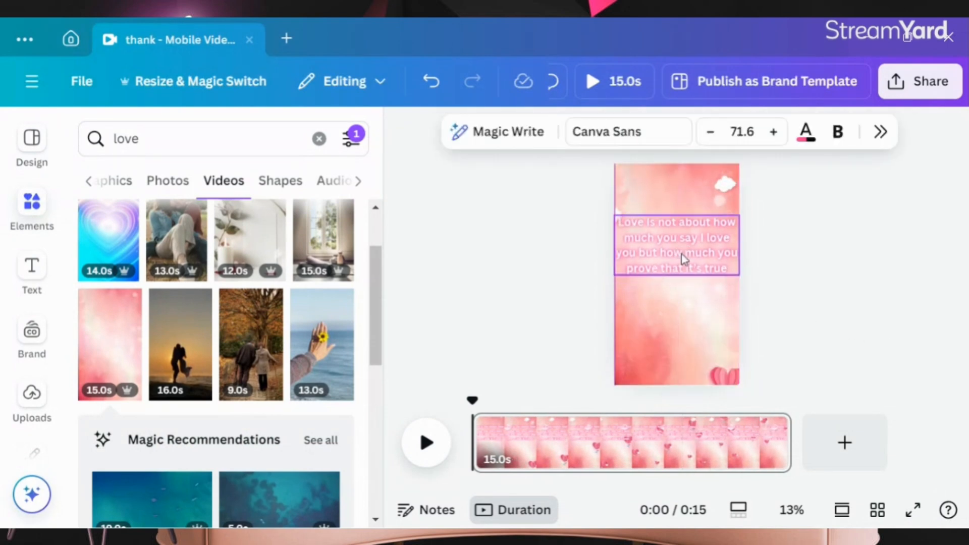
{"action": "left_click_drag", "start_coordinate": [746, 245], "coordinate": [661, 217]}
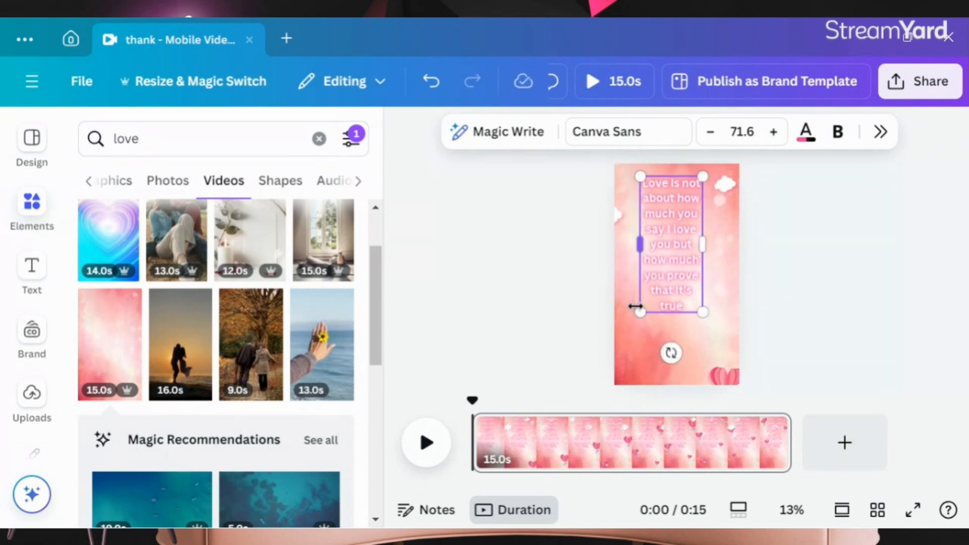
{"action": "left_click_drag", "start_coordinate": [638, 305], "coordinate": [625, 348]}
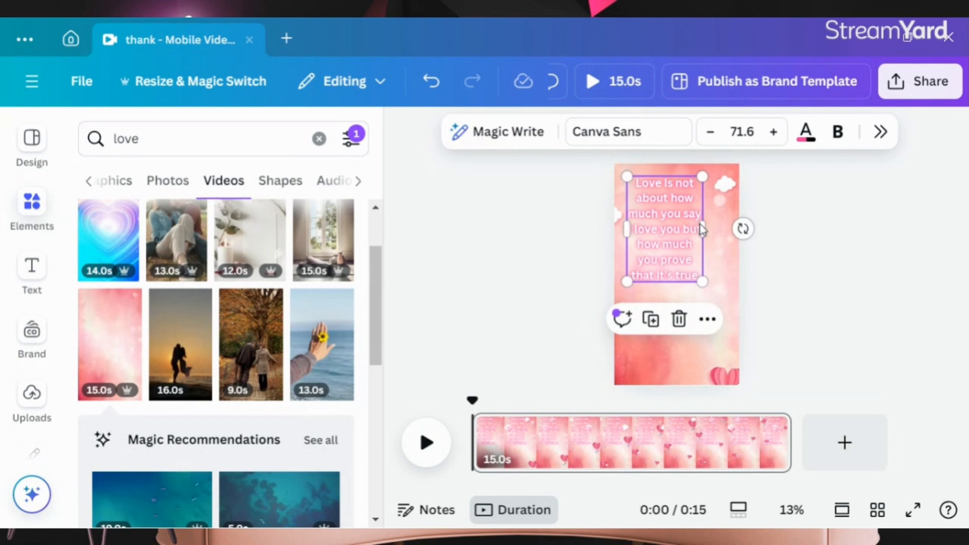
{"action": "left_click_drag", "start_coordinate": [702, 229], "coordinate": [683, 237]}
{"action": "left_click_drag", "start_coordinate": [676, 276], "coordinate": [717, 296]}
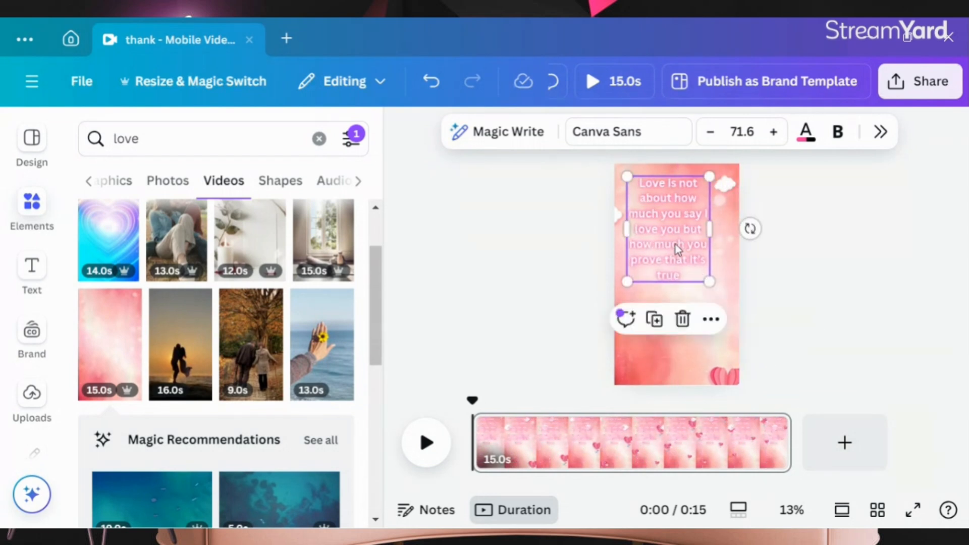
{"action": "left_click_drag", "start_coordinate": [675, 244], "coordinate": [672, 266]}
{"action": "left_click", "coordinate": [837, 312]}
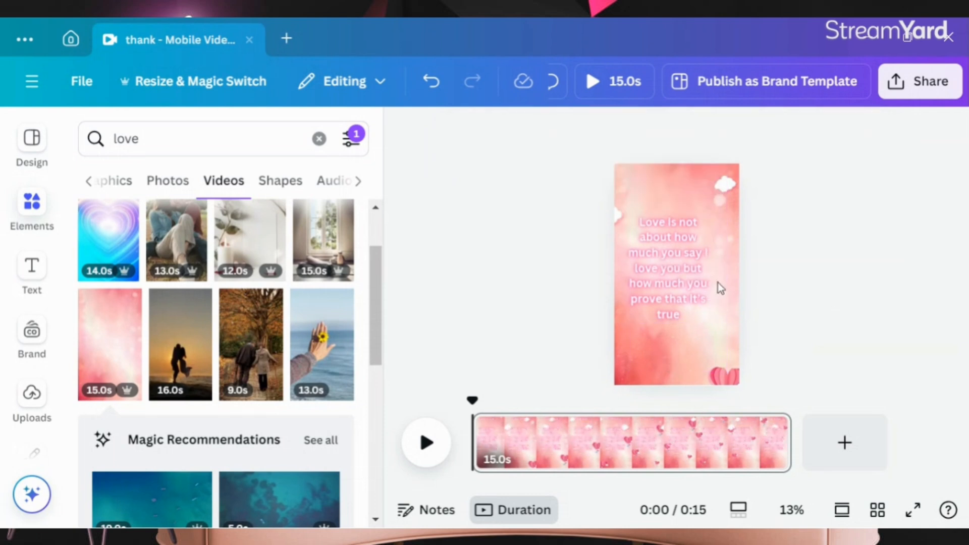
{"action": "left_click", "coordinate": [689, 283]}
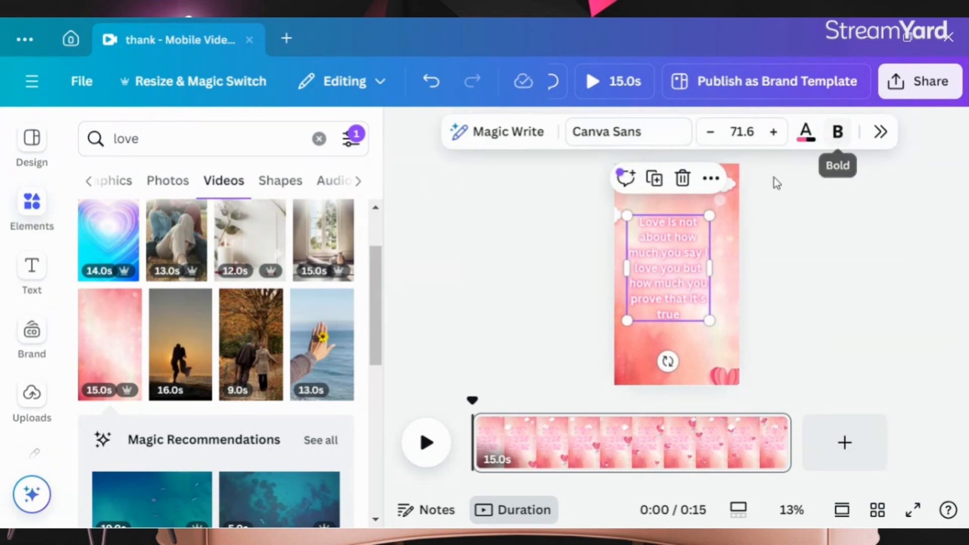
{"action": "left_click", "coordinate": [805, 132]}
{"action": "scroll", "coordinate": [742, 270], "scroll_direction": "down", "scroll_amount": 2}
{"action": "scroll", "coordinate": [767, 227], "scroll_direction": "up", "scroll_amount": 2}
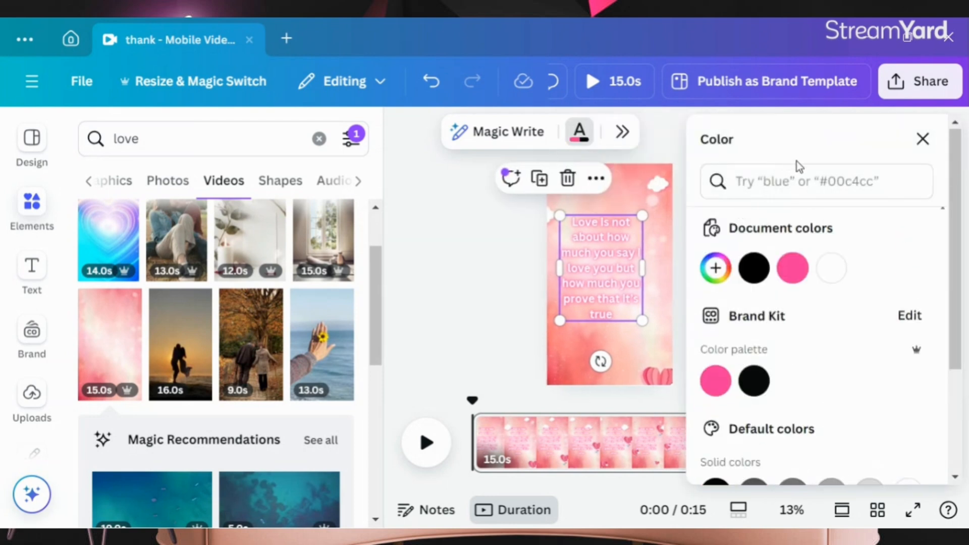
{"action": "left_click", "coordinate": [436, 220]}
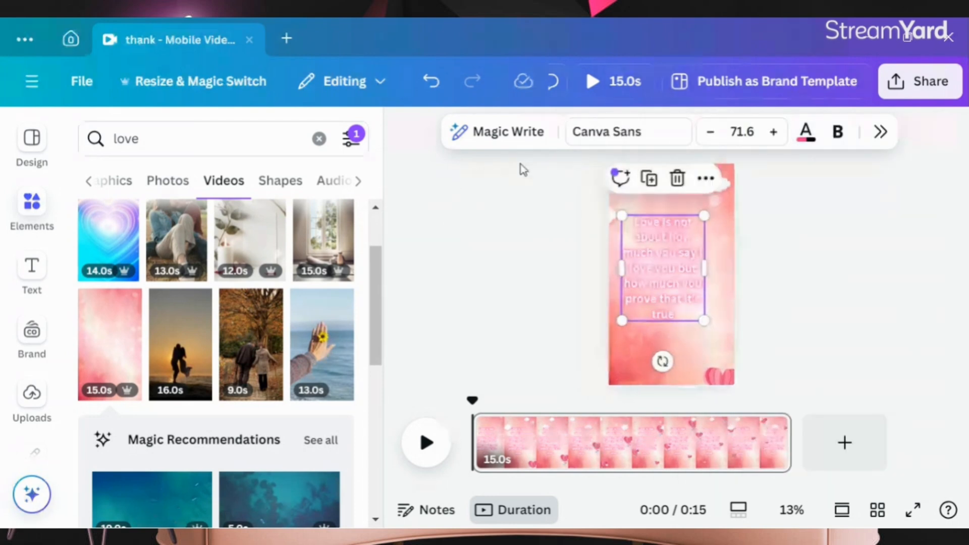
Step: Change the quote text's effect to Outline
{"action": "left_click", "coordinate": [881, 132]}
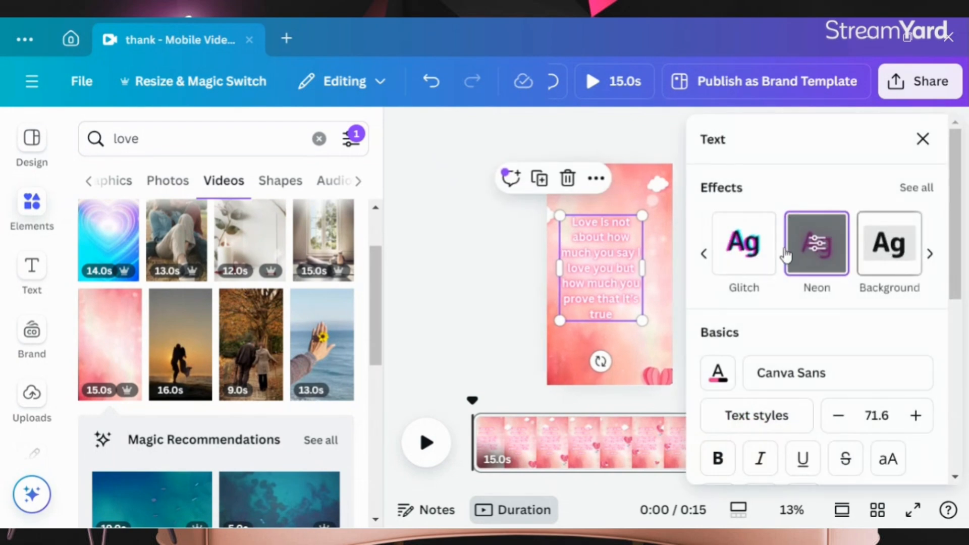
{"action": "scroll", "coordinate": [795, 272], "scroll_direction": "down", "scroll_amount": 4}
{"action": "scroll", "coordinate": [820, 262], "scroll_direction": "up", "scroll_amount": 4}
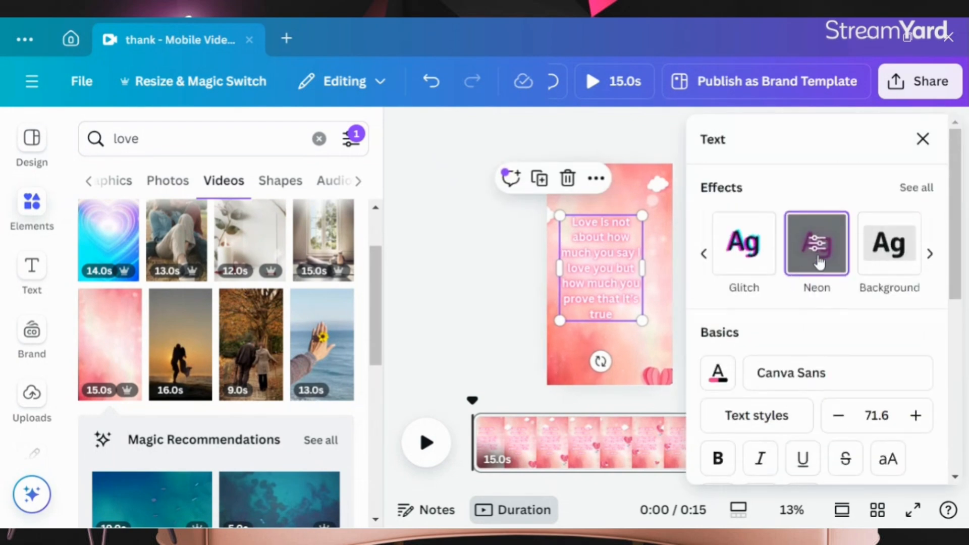
{"action": "left_click", "coordinate": [930, 254]}
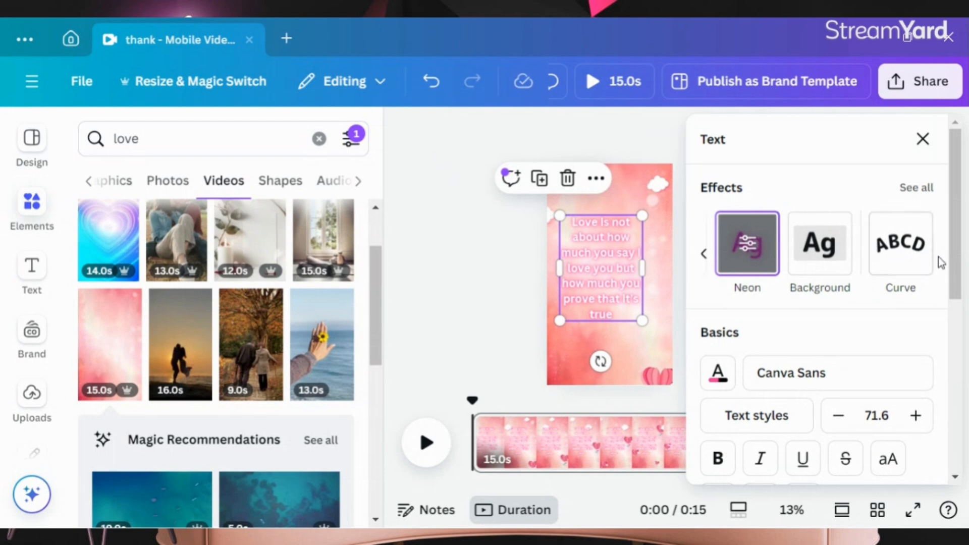
{"action": "left_click", "coordinate": [703, 254]}
{"action": "left_click", "coordinate": [703, 254]}
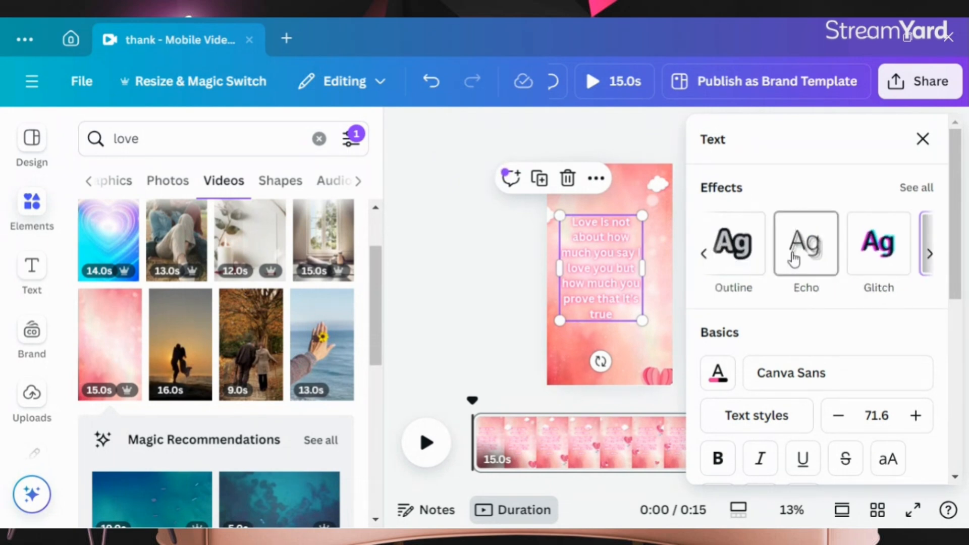
{"action": "left_click", "coordinate": [704, 255]}
{"action": "left_click", "coordinate": [732, 258]}
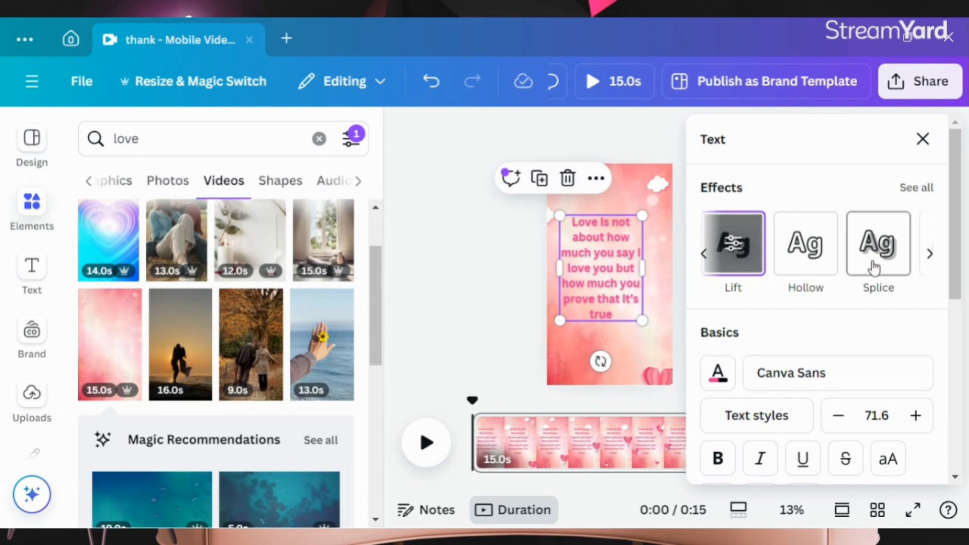
{"action": "left_click", "coordinate": [929, 253]}
{"action": "left_click", "coordinate": [746, 264]}
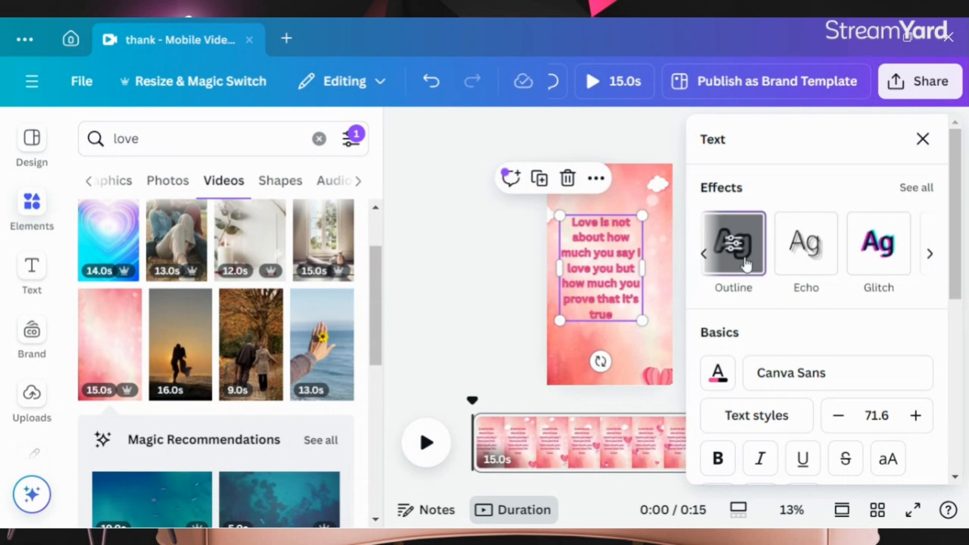
{"action": "left_click", "coordinate": [486, 276]}
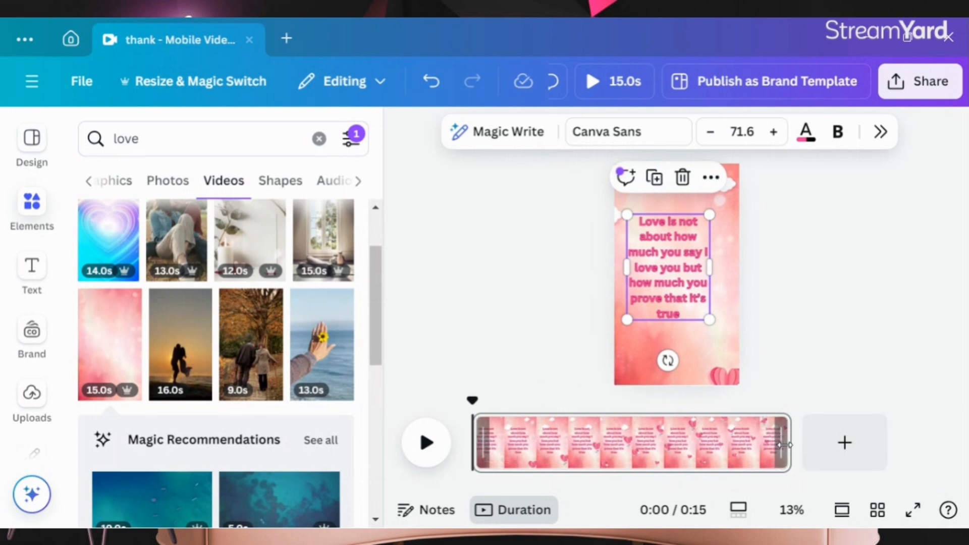
Step: Trim the page's duration to 5.0s and duplicate the page
{"action": "left_click_drag", "start_coordinate": [751, 444], "coordinate": [580, 450]}
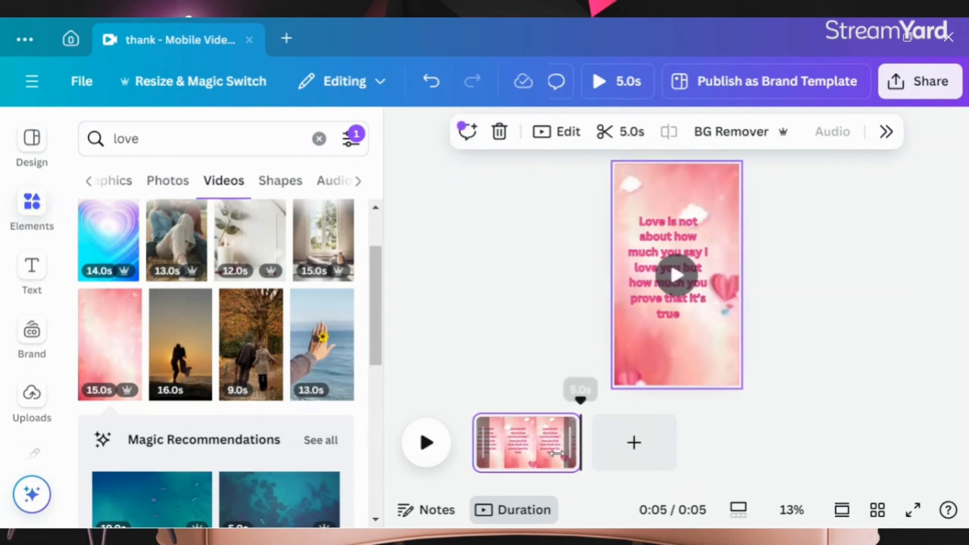
{"action": "right_click", "coordinate": [525, 454]}
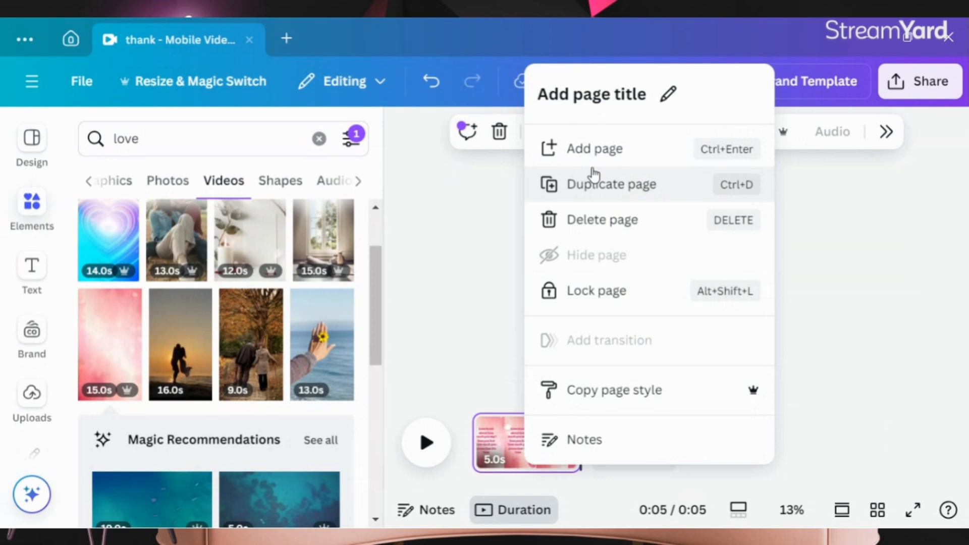
{"action": "left_click", "coordinate": [589, 182]}
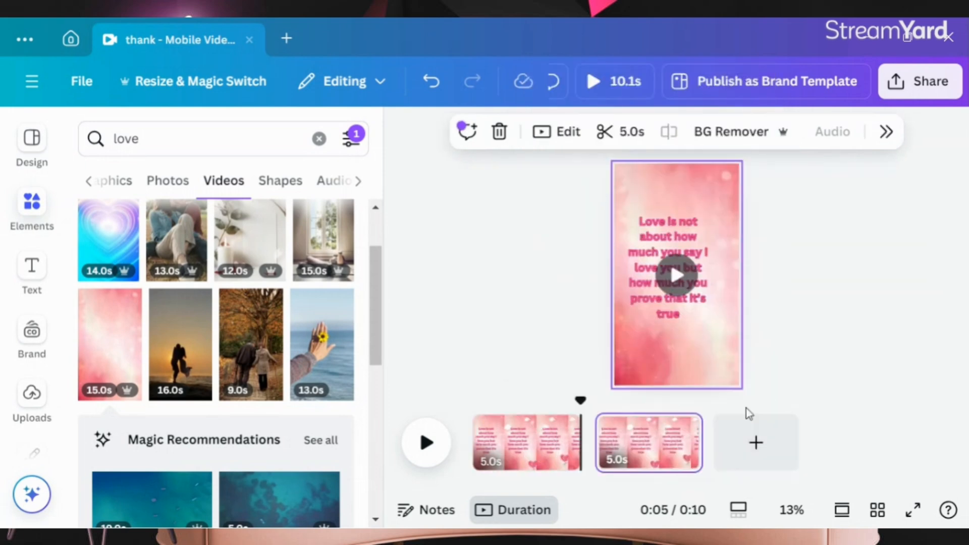
{"action": "scroll", "coordinate": [130, 304], "scroll_direction": "down", "scroll_amount": 5}
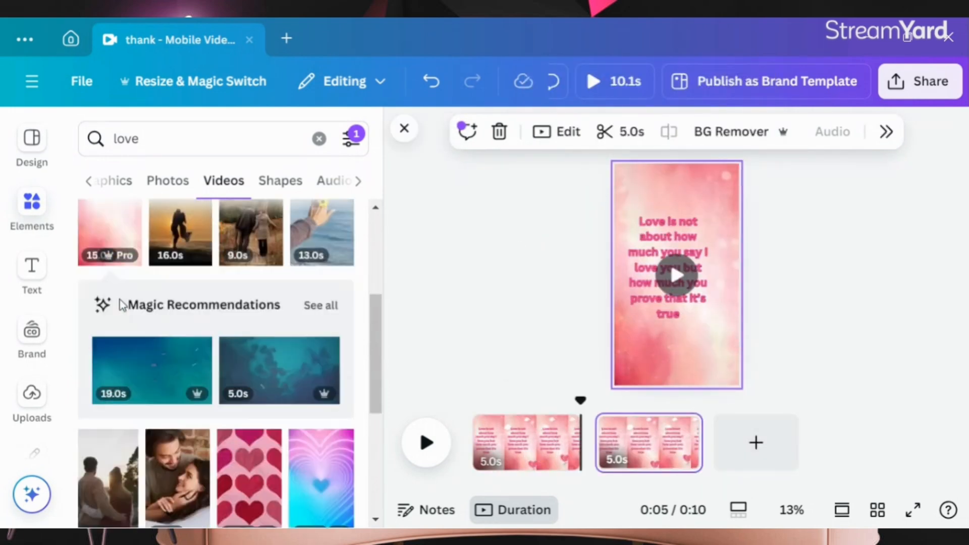
{"action": "scroll", "coordinate": [130, 304], "scroll_direction": "down", "scroll_amount": 5}
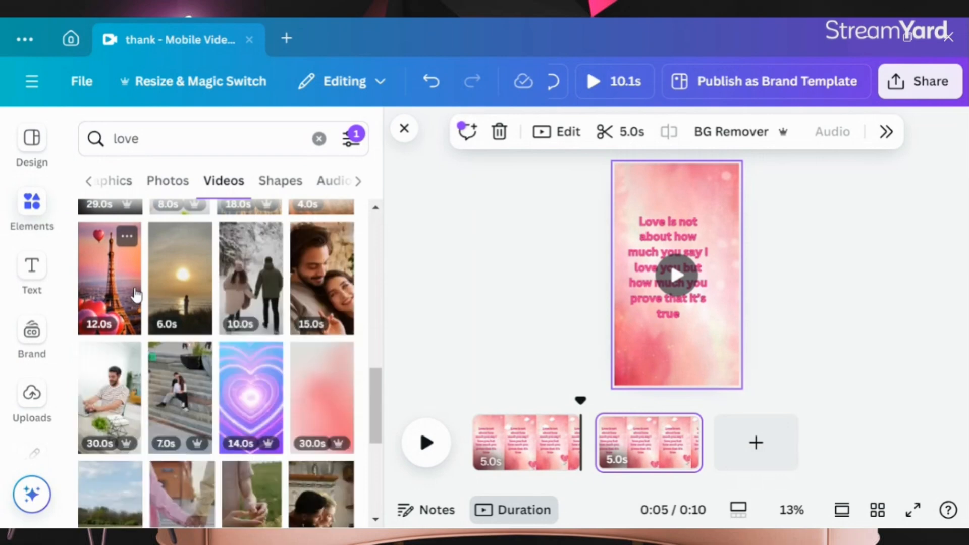
{"action": "scroll", "coordinate": [135, 298], "scroll_direction": "down", "scroll_amount": 5}
{"action": "scroll", "coordinate": [138, 292], "scroll_direction": "up", "scroll_amount": 3}
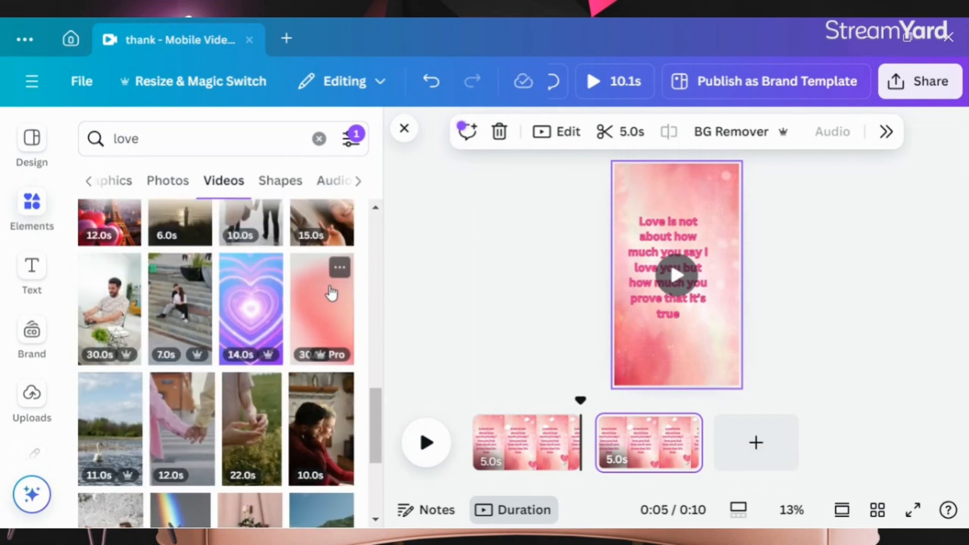
{"action": "scroll", "coordinate": [323, 295], "scroll_direction": "down", "scroll_amount": 6}
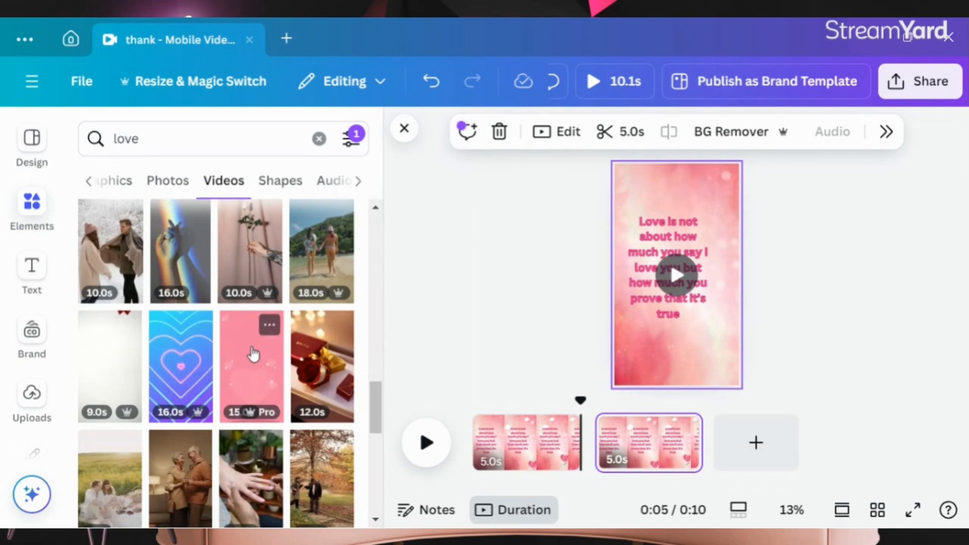
{"action": "scroll", "coordinate": [251, 347], "scroll_direction": "down", "scroll_amount": 5}
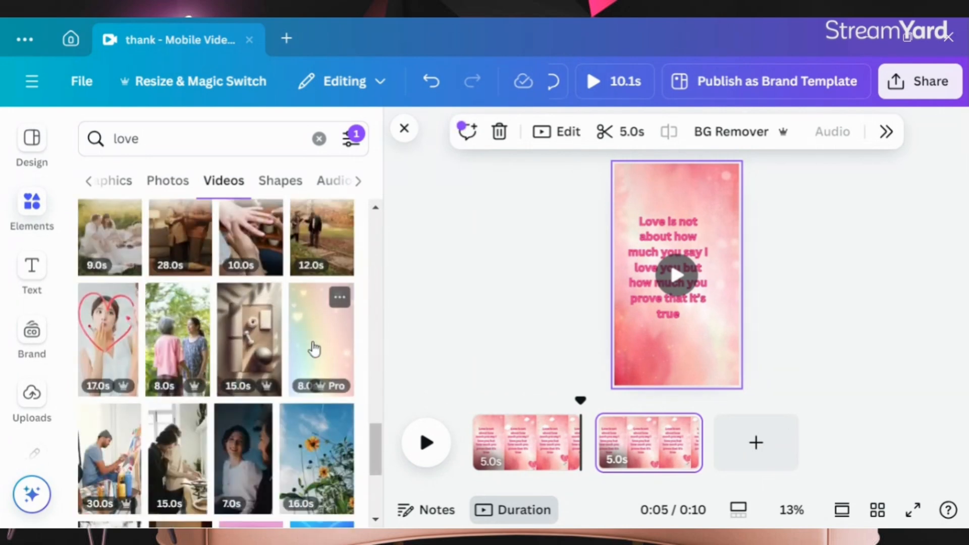
{"action": "left_click", "coordinate": [313, 348]}
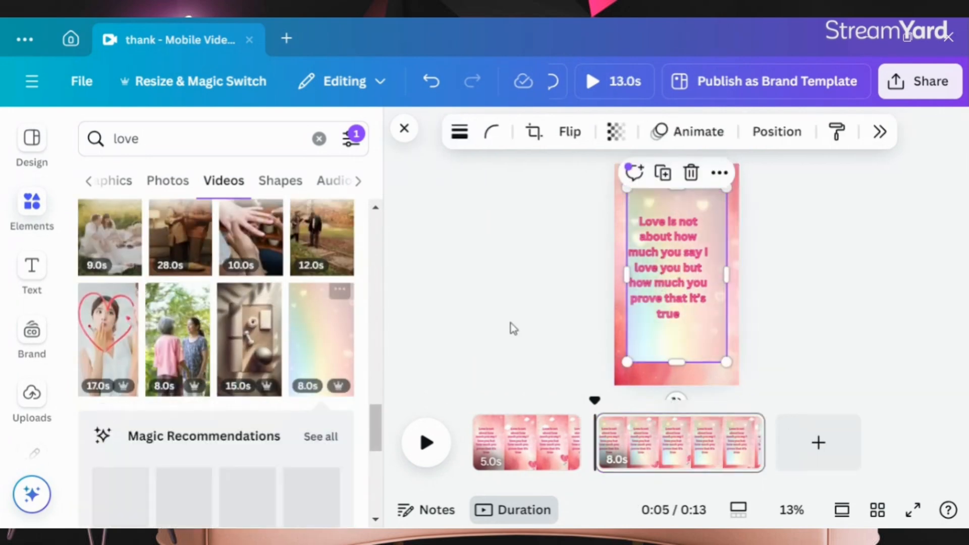
{"action": "left_click", "coordinate": [696, 208]}
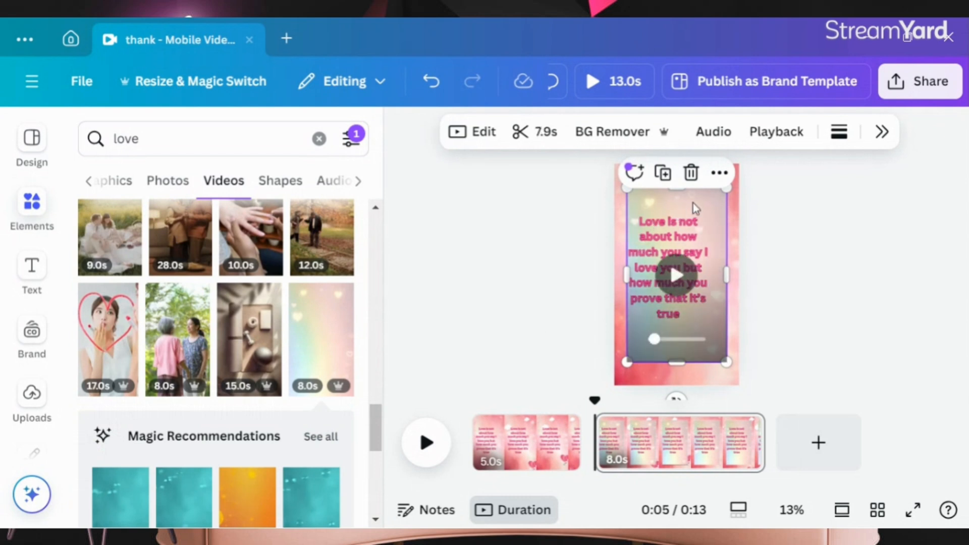
{"action": "left_click", "coordinate": [674, 275]}
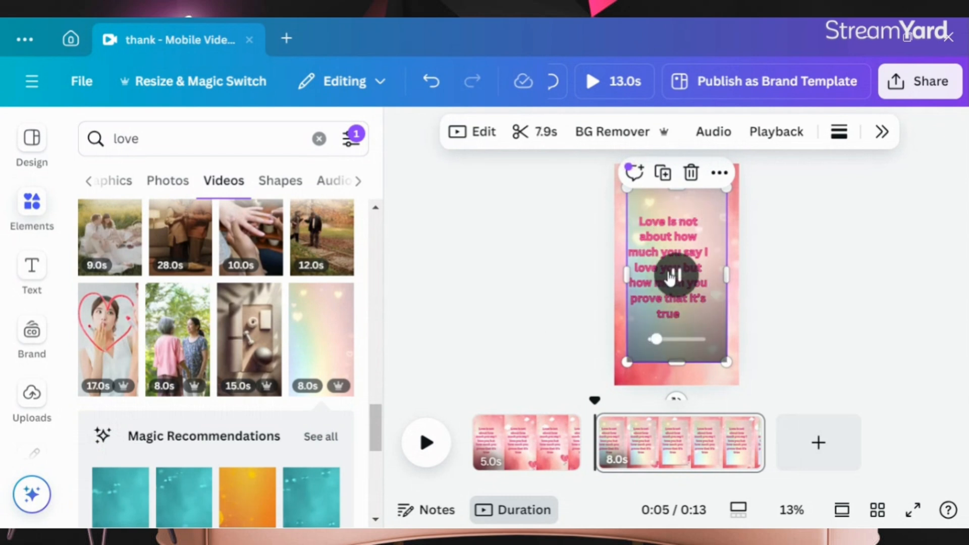
{"action": "right_click", "coordinate": [708, 204]}
{"action": "left_click", "coordinate": [562, 239]}
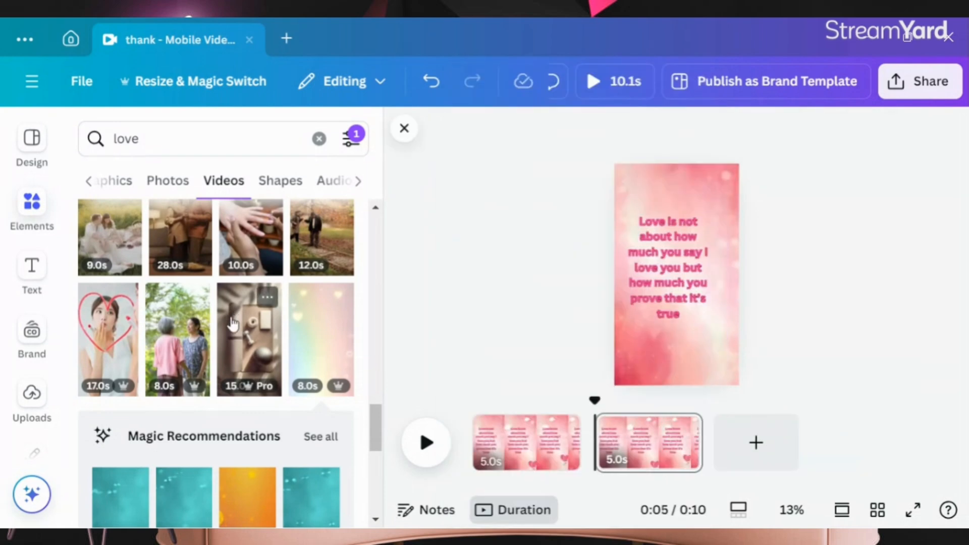
Step: Set a coral hearts love video as the second page's background and trim it to 5.0s
{"action": "scroll", "coordinate": [234, 325], "scroll_direction": "down", "scroll_amount": 6}
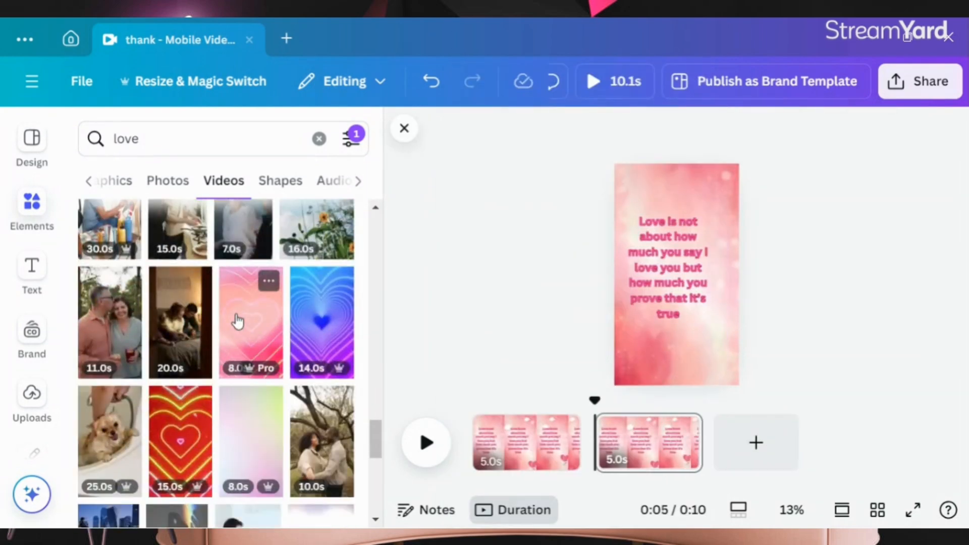
{"action": "scroll", "coordinate": [238, 320], "scroll_direction": "down", "scroll_amount": 5}
{"action": "scroll", "coordinate": [326, 349], "scroll_direction": "down", "scroll_amount": 2}
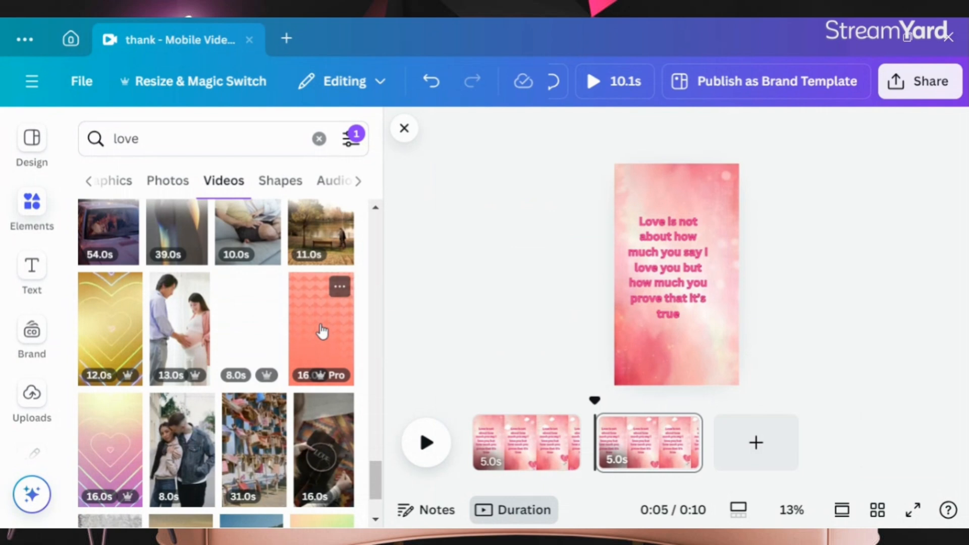
{"action": "left_click", "coordinate": [322, 331]}
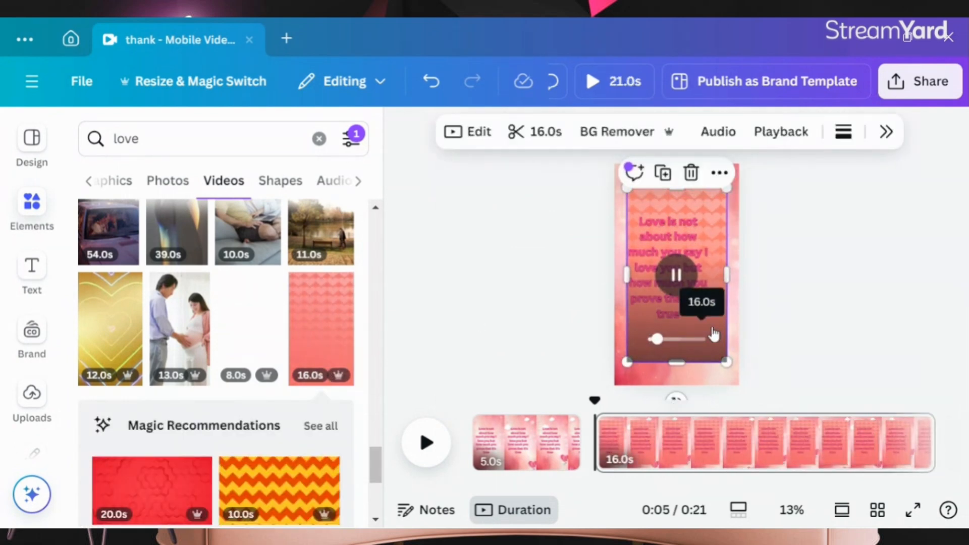
{"action": "right_click", "coordinate": [669, 204]}
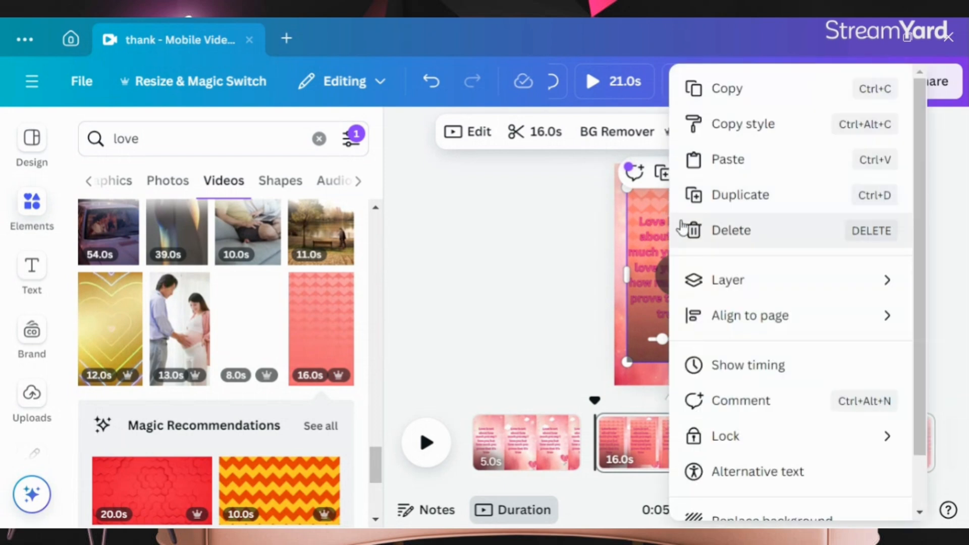
{"action": "scroll", "coordinate": [701, 252], "scroll_direction": "down", "scroll_amount": 2}
{"action": "left_click", "coordinate": [791, 468]}
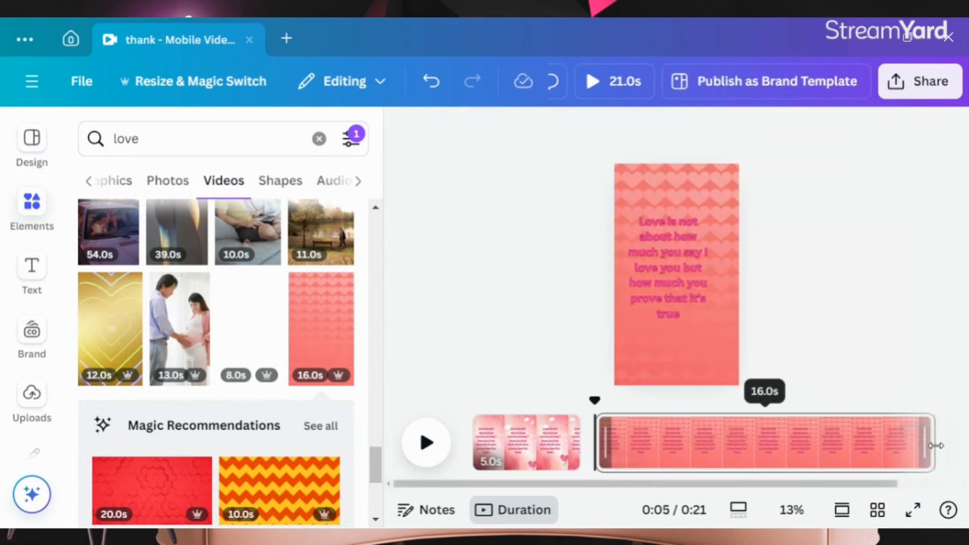
{"action": "left_click_drag", "start_coordinate": [927, 446], "coordinate": [620, 460]}
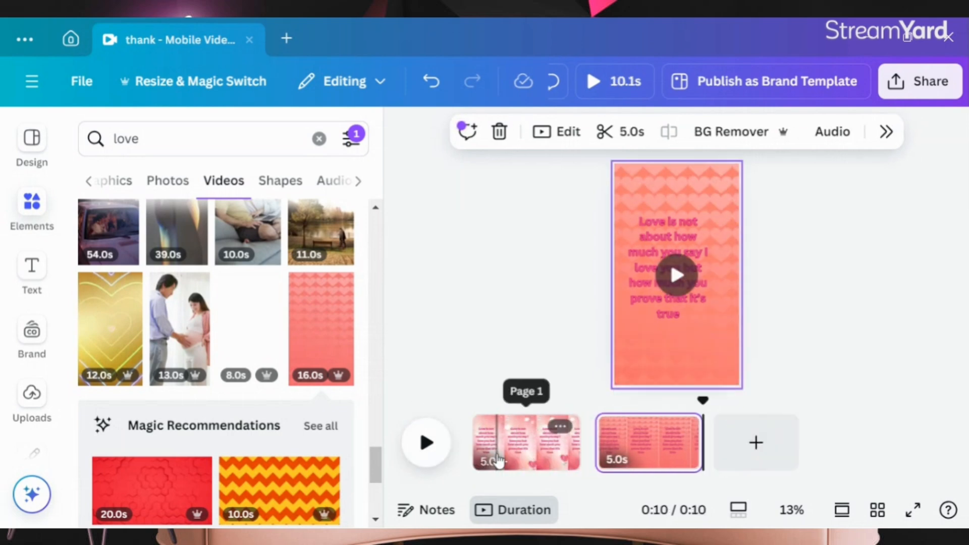
Step: Duplicate the second page
{"action": "scroll", "coordinate": [225, 255], "scroll_direction": "up", "scroll_amount": 8}
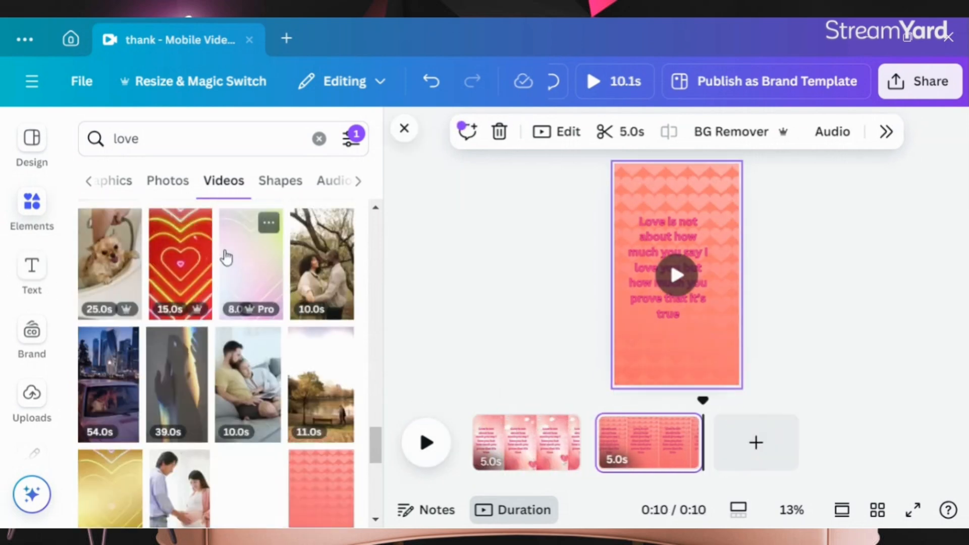
{"action": "scroll", "coordinate": [226, 258], "scroll_direction": "up", "scroll_amount": 10}
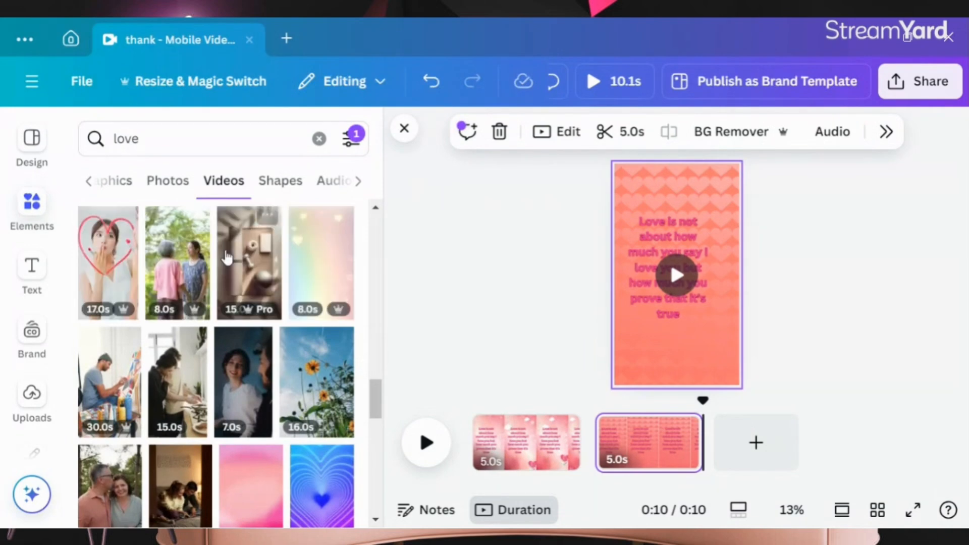
{"action": "scroll", "coordinate": [226, 257], "scroll_direction": "up", "scroll_amount": 10}
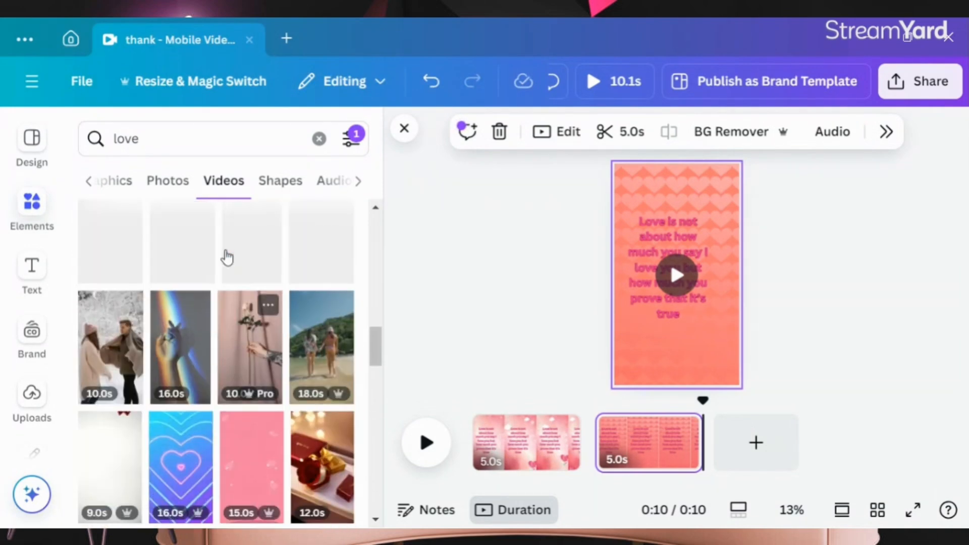
{"action": "scroll", "coordinate": [228, 255], "scroll_direction": "up", "scroll_amount": 6}
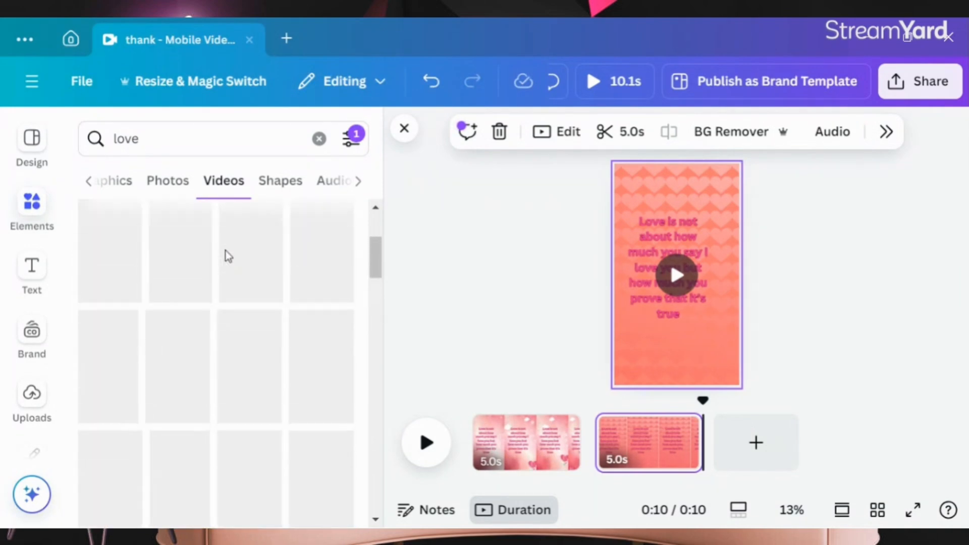
{"action": "scroll", "coordinate": [225, 282], "scroll_direction": "up", "scroll_amount": 5}
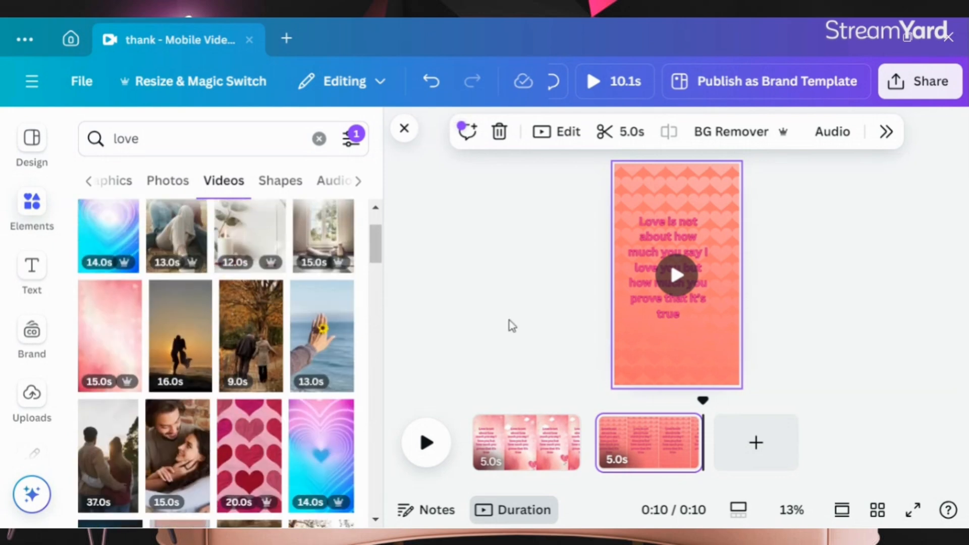
{"action": "right_click", "coordinate": [662, 436]}
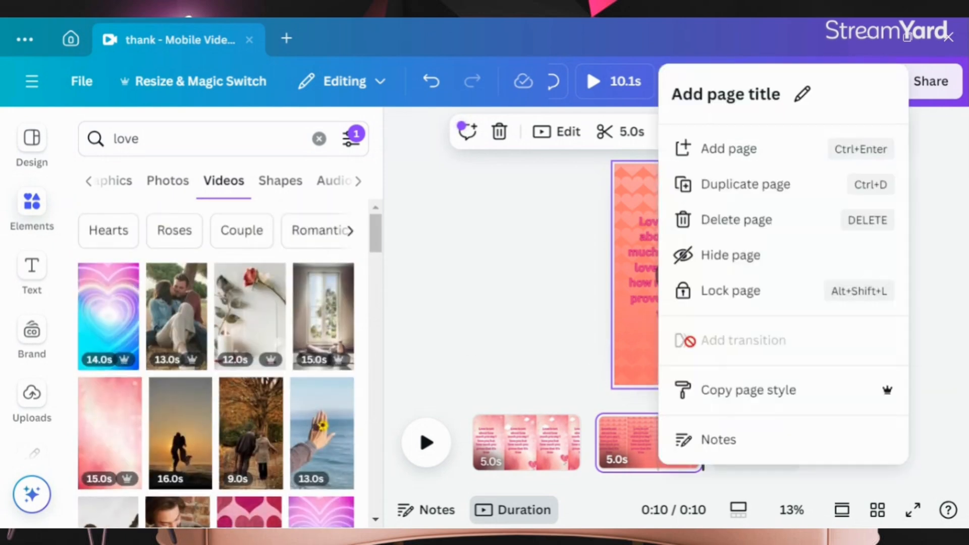
{"action": "left_click", "coordinate": [733, 187]}
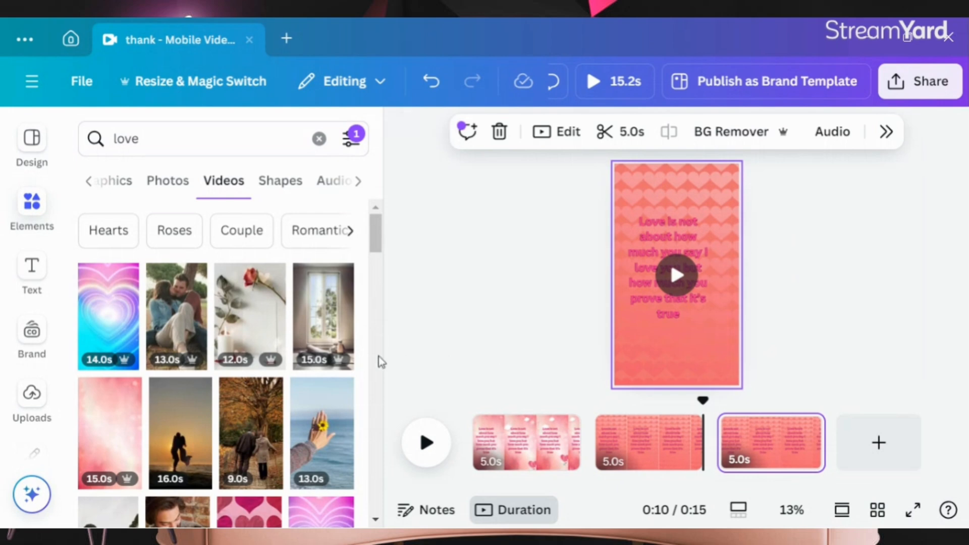
Step: Set a red hearts love video as the third page's background
{"action": "scroll", "coordinate": [217, 396], "scroll_direction": "down", "scroll_amount": 5}
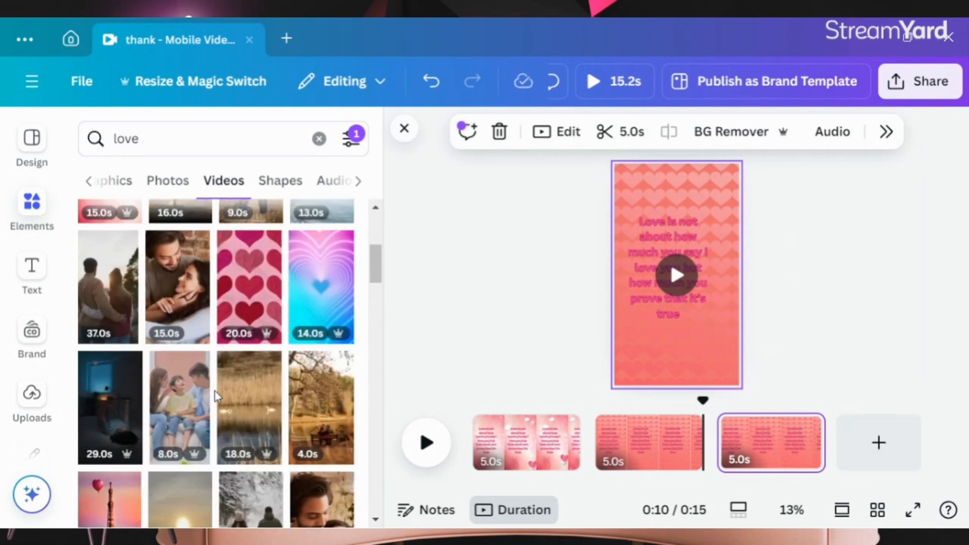
{"action": "scroll", "coordinate": [216, 396], "scroll_direction": "down", "scroll_amount": 5}
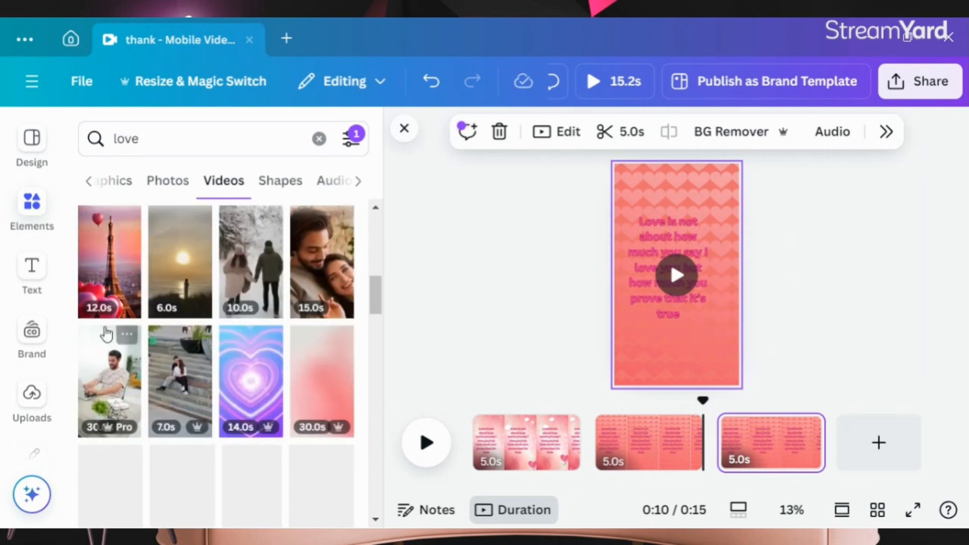
{"action": "scroll", "coordinate": [109, 328], "scroll_direction": "down", "scroll_amount": 5}
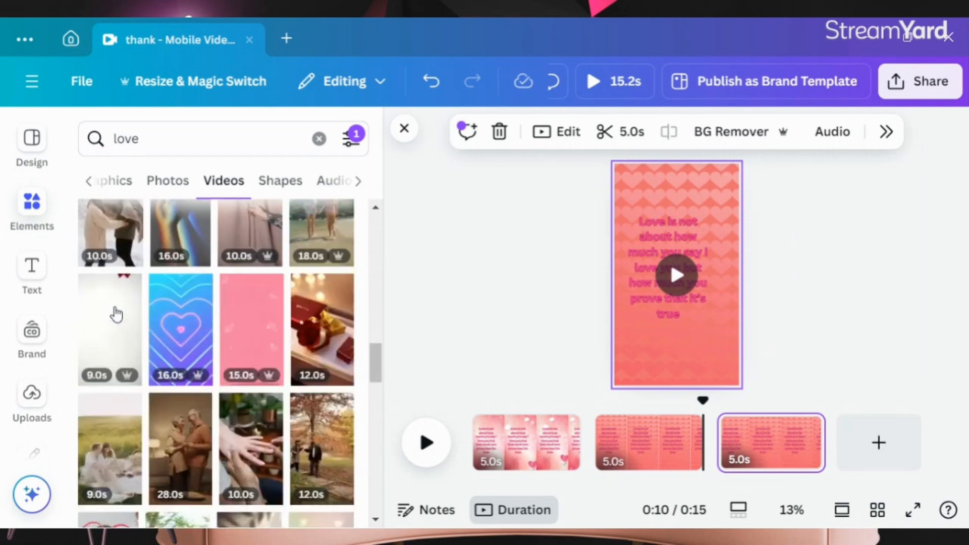
{"action": "scroll", "coordinate": [116, 314], "scroll_direction": "down", "scroll_amount": 8}
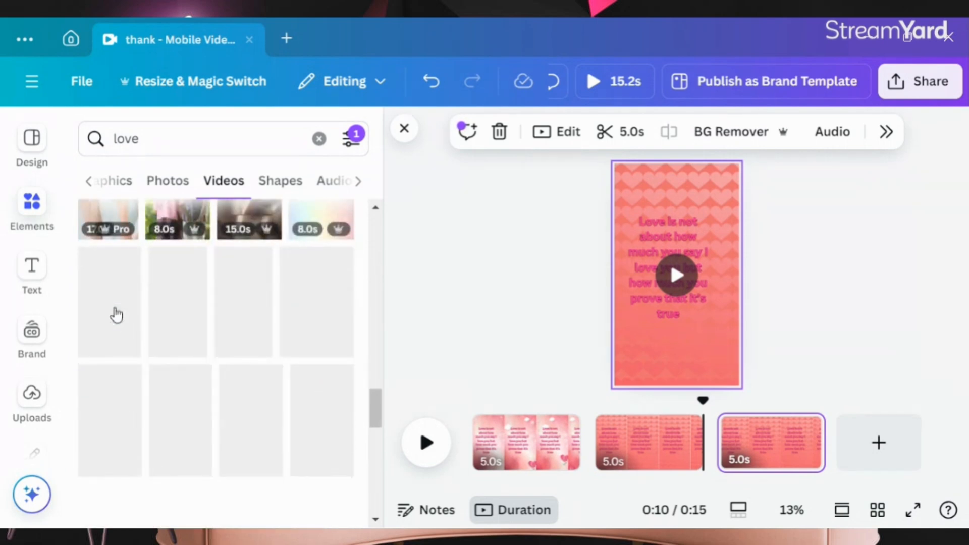
{"action": "scroll", "coordinate": [116, 314], "scroll_direction": "down", "scroll_amount": 8}
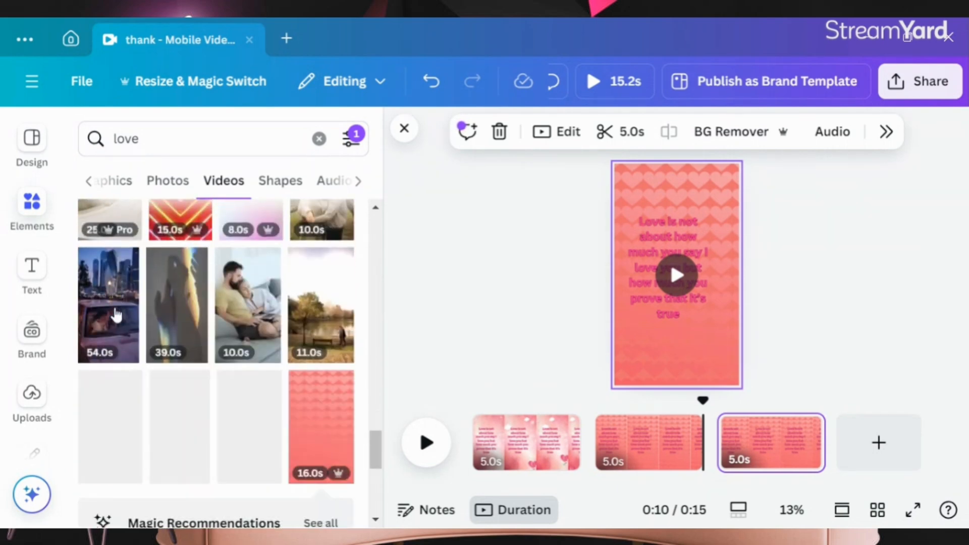
{"action": "scroll", "coordinate": [115, 313], "scroll_direction": "down", "scroll_amount": 5}
{"action": "scroll", "coordinate": [117, 314], "scroll_direction": "down", "scroll_amount": 10}
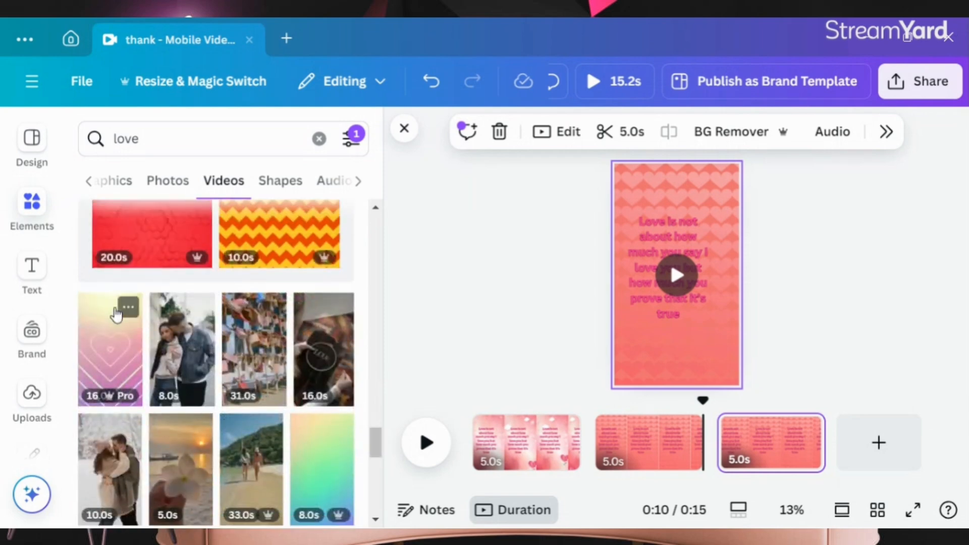
{"action": "scroll", "coordinate": [116, 314], "scroll_direction": "down", "scroll_amount": 10}
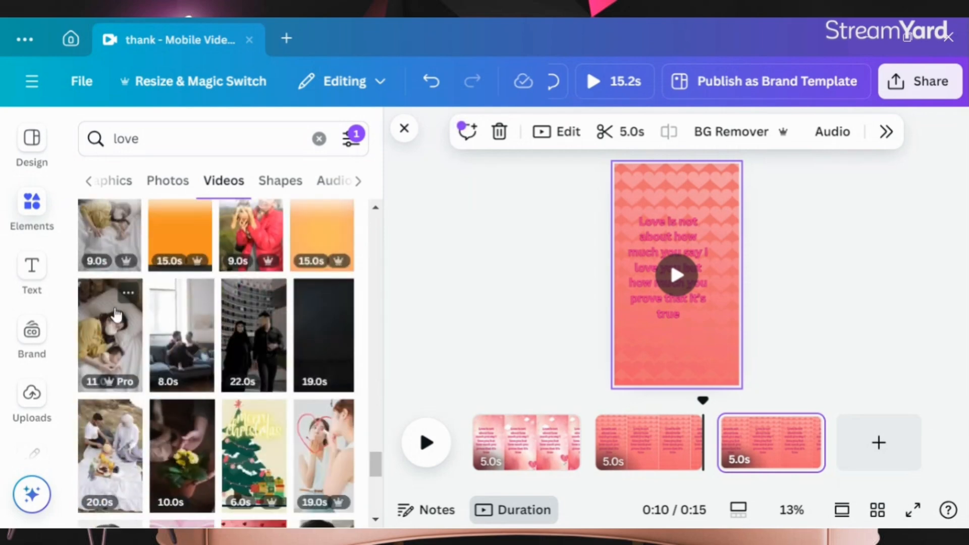
{"action": "scroll", "coordinate": [116, 314], "scroll_direction": "down", "scroll_amount": 5}
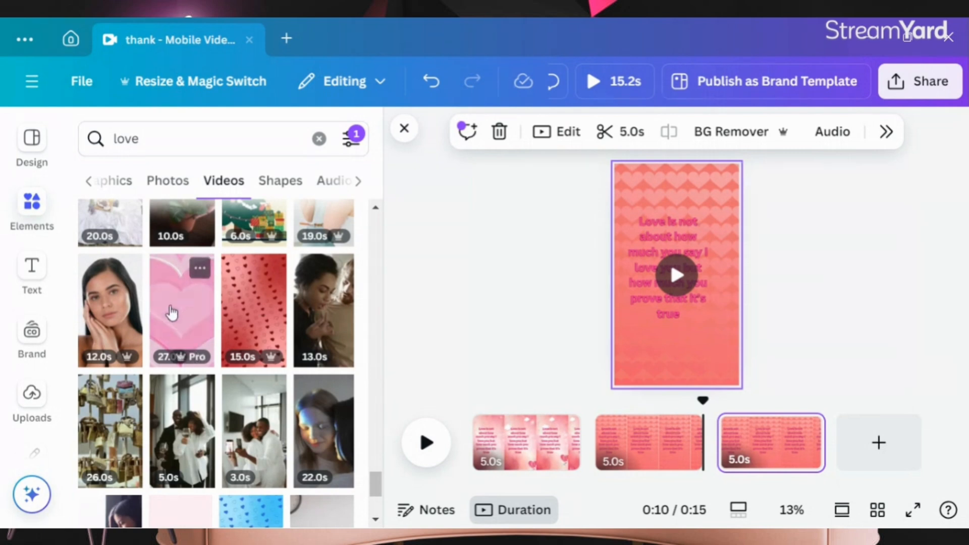
{"action": "left_click", "coordinate": [261, 305]}
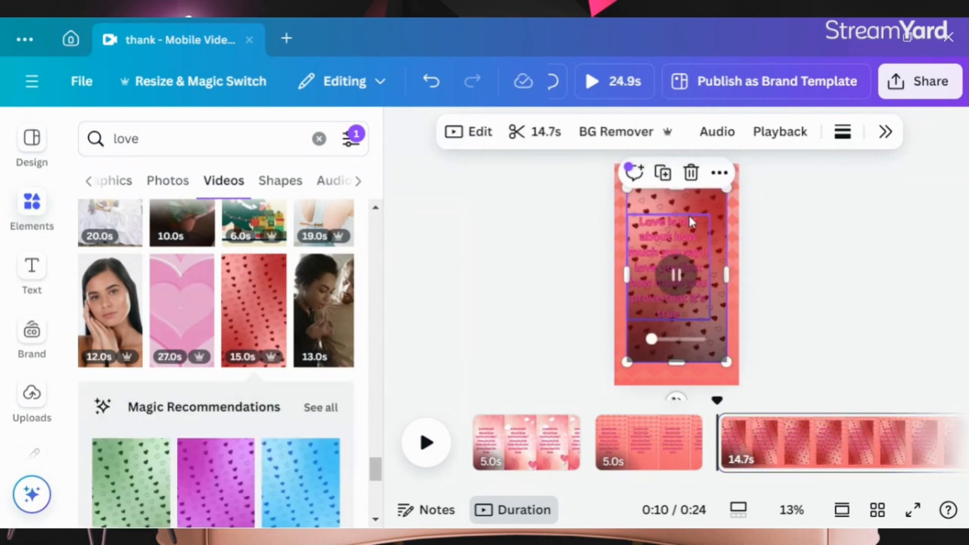
{"action": "right_click", "coordinate": [691, 222]}
{"action": "scroll", "coordinate": [614, 368], "scroll_direction": "down", "scroll_amount": 2}
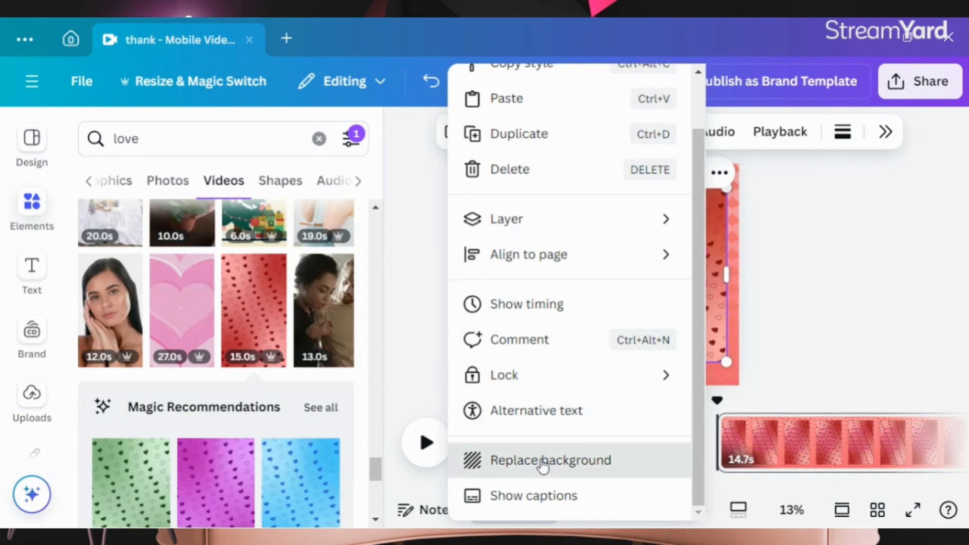
{"action": "left_click", "coordinate": [543, 460]}
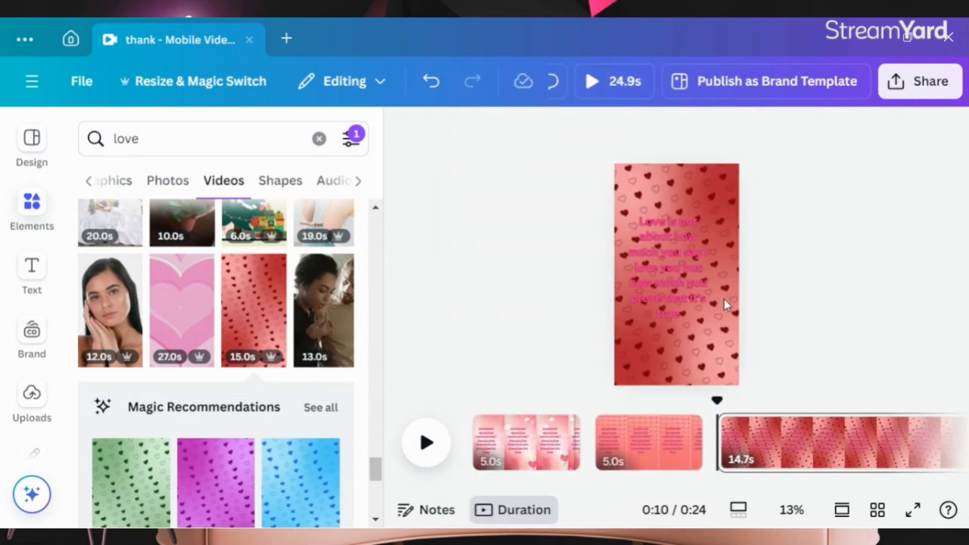
Step: Change the quote text colour on the third page to white
{"action": "left_click", "coordinate": [640, 449]}
{"action": "left_click", "coordinate": [536, 447]}
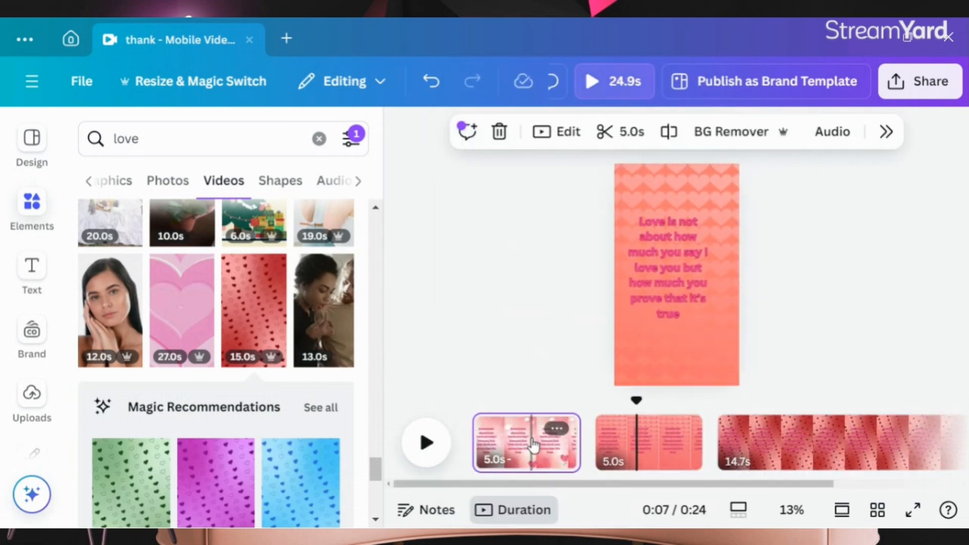
{"action": "left_click", "coordinate": [798, 447]}
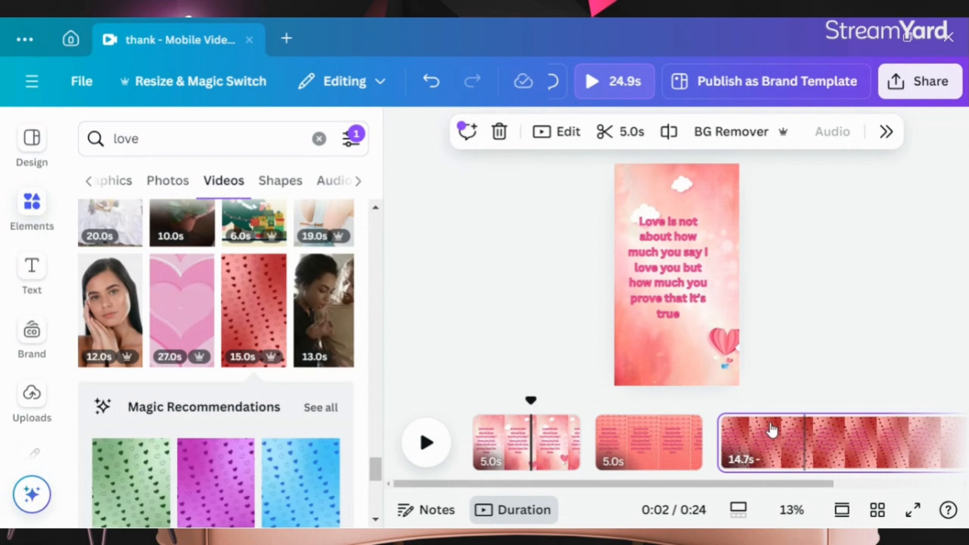
{"action": "left_click", "coordinate": [679, 302]}
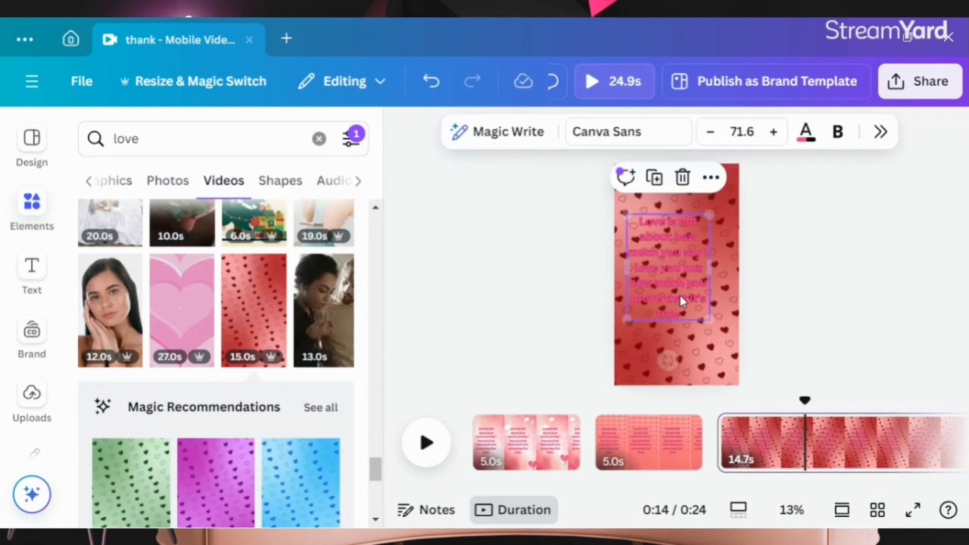
{"action": "left_click", "coordinate": [805, 132]}
{"action": "scroll", "coordinate": [719, 333], "scroll_direction": "down", "scroll_amount": 3}
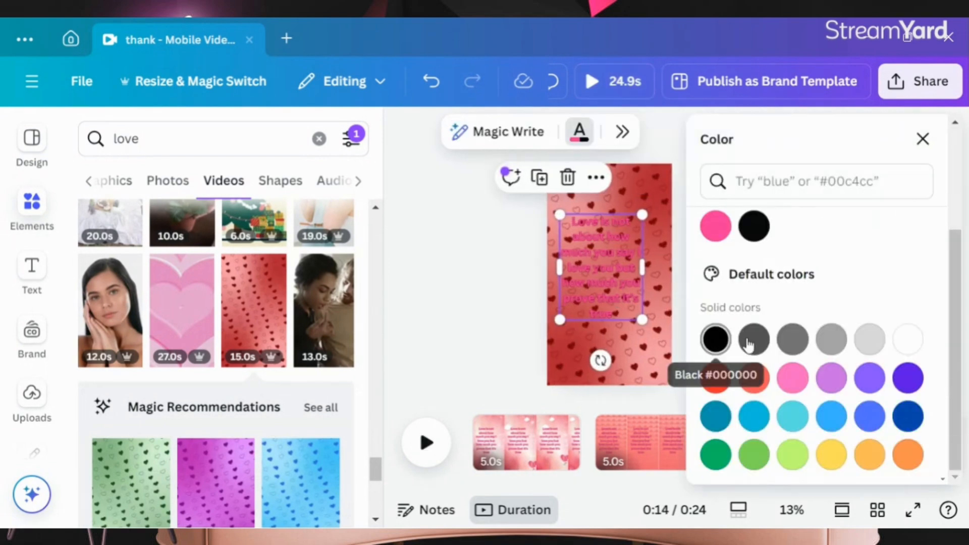
{"action": "left_click", "coordinate": [792, 380]}
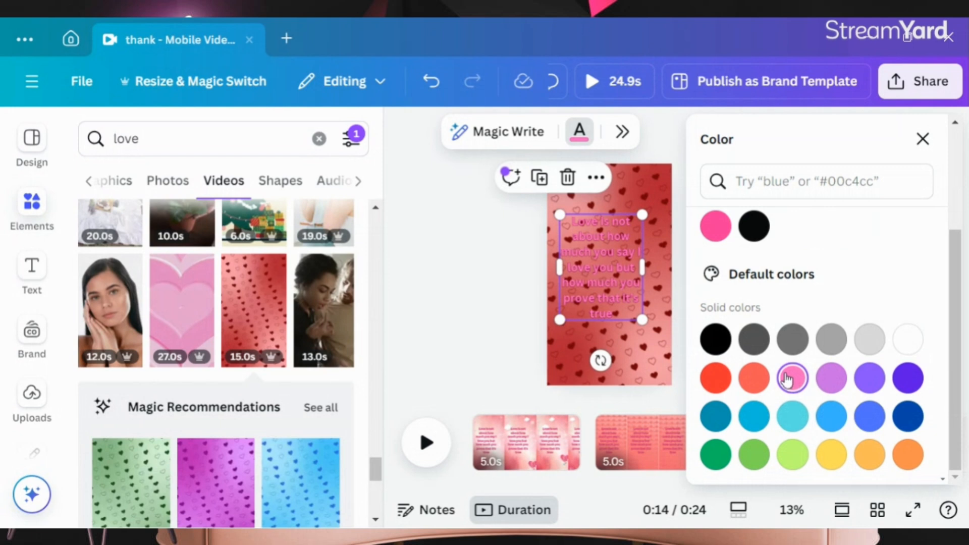
{"action": "scroll", "coordinate": [842, 338], "scroll_direction": "up", "scroll_amount": 3}
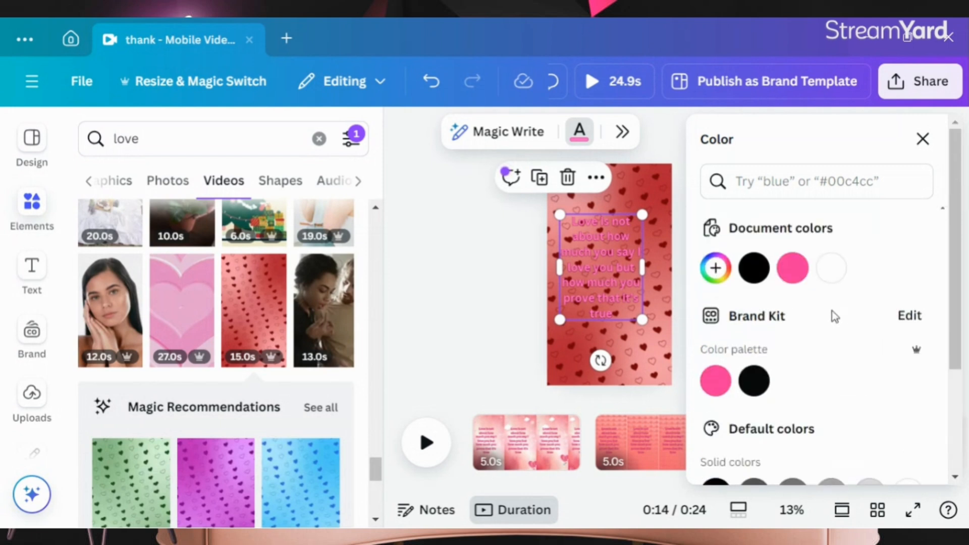
{"action": "left_click", "coordinate": [830, 268]}
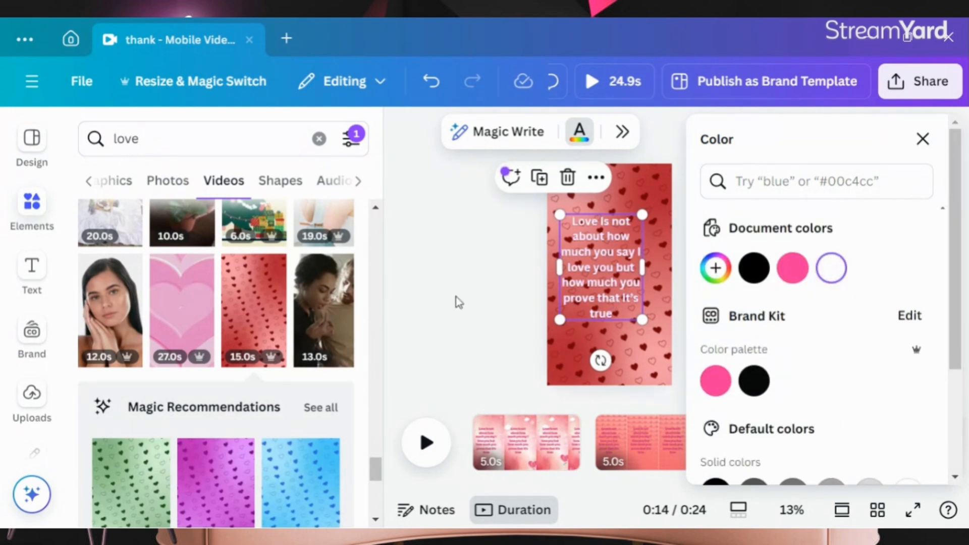
{"action": "key", "text": "Escape"}
{"action": "left_click", "coordinate": [673, 283]}
{"action": "left_click", "coordinate": [577, 273]}
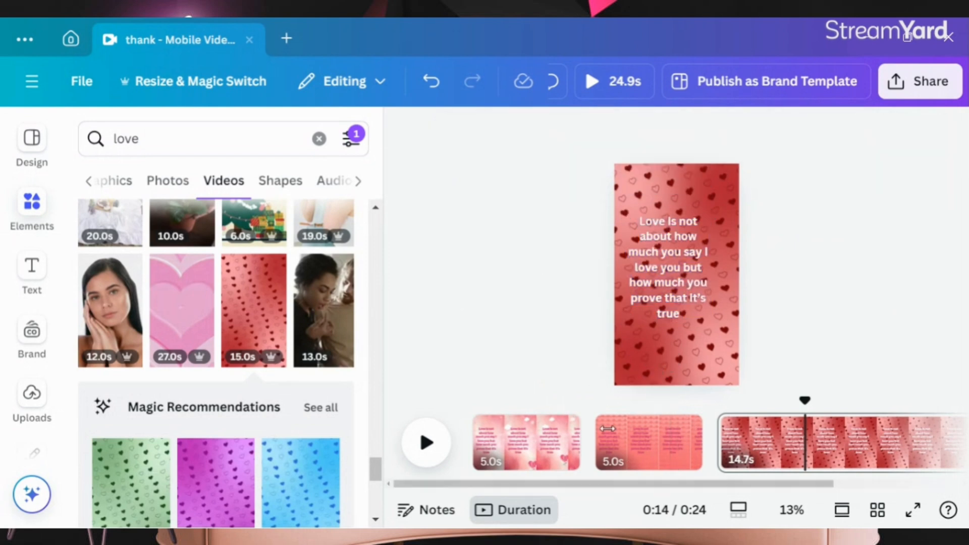
Step: Change the quote text colour on the second page to black (#000000)
{"action": "left_click", "coordinate": [671, 441]}
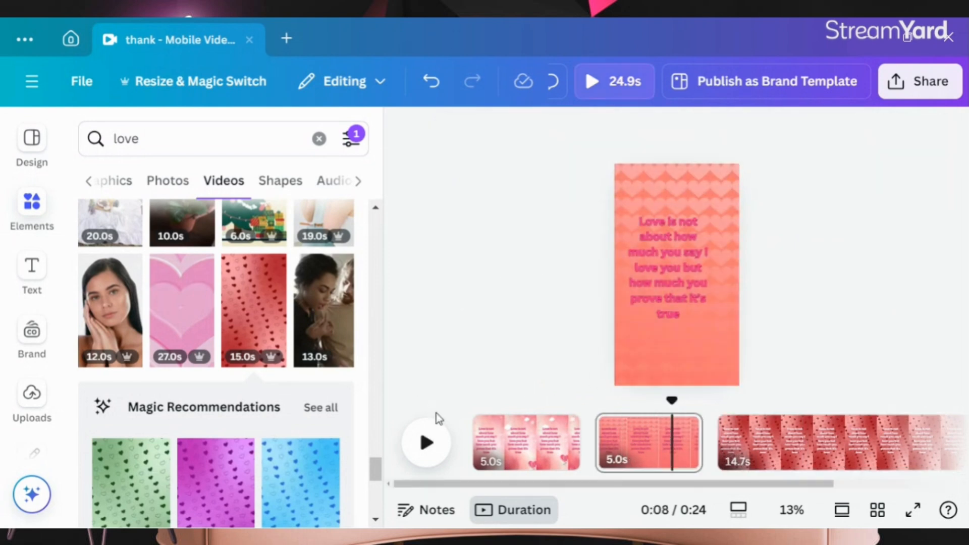
{"action": "left_click", "coordinate": [532, 429]}
{"action": "left_click", "coordinate": [619, 462]}
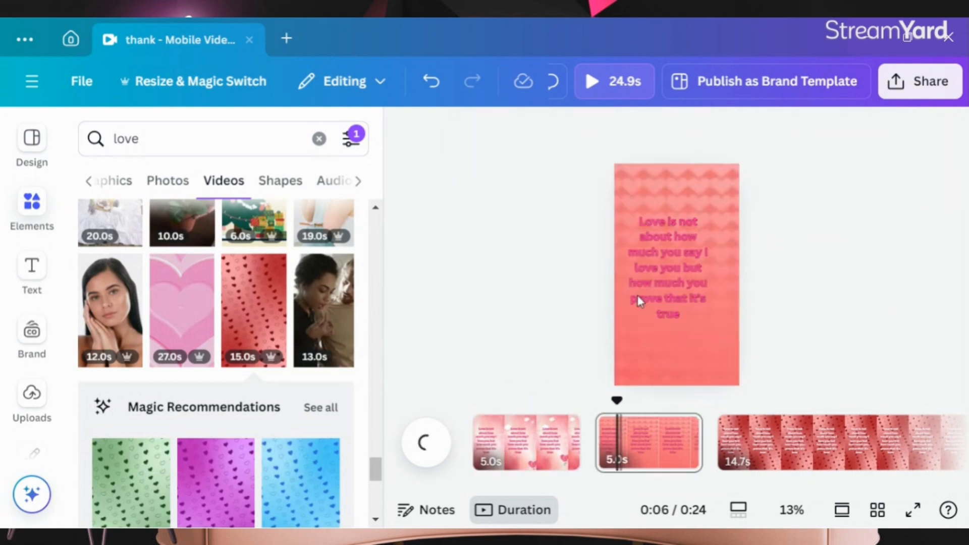
{"action": "left_click", "coordinate": [671, 271]}
{"action": "left_click", "coordinate": [806, 135]}
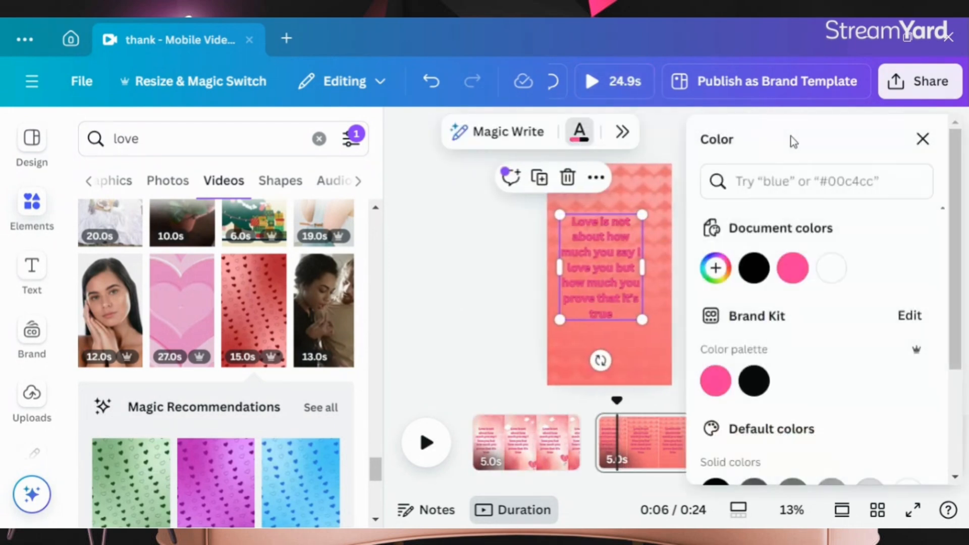
{"action": "left_click", "coordinate": [756, 269]}
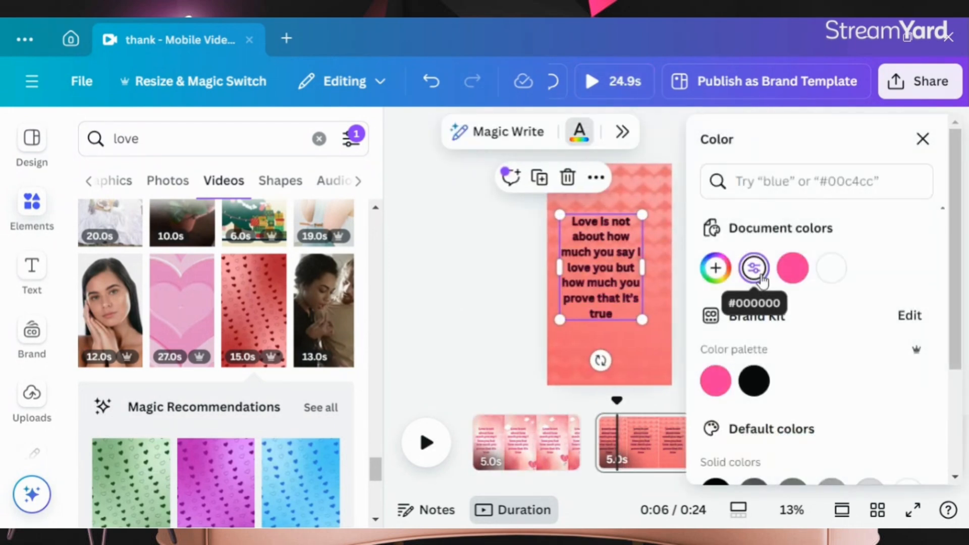
{"action": "left_click", "coordinate": [437, 279]}
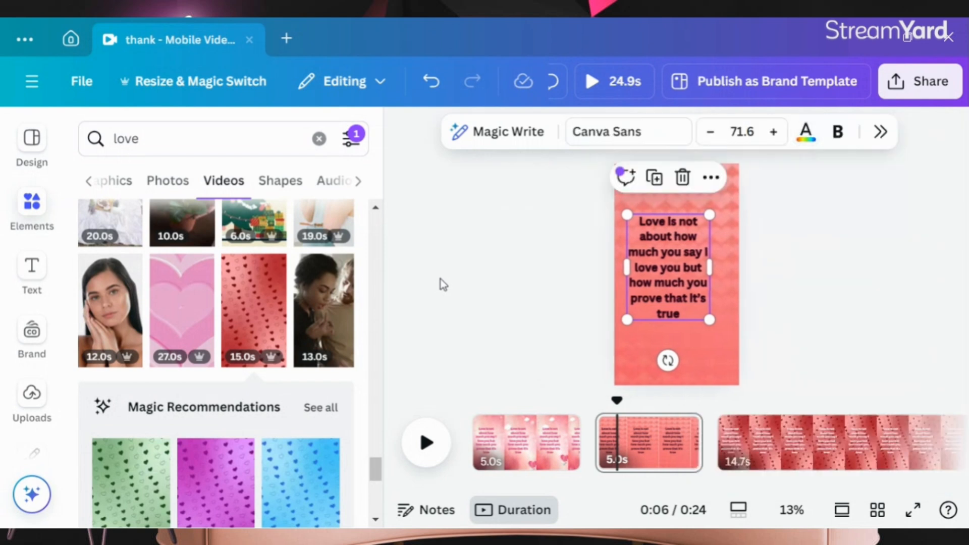
{"action": "left_click", "coordinate": [441, 280]}
{"action": "left_click", "coordinate": [643, 300]}
Step: Trim the third page's video duration down to 5.0s
{"action": "left_click", "coordinate": [651, 442]}
{"action": "scroll", "coordinate": [749, 452], "scroll_direction": "right", "scroll_amount": 3}
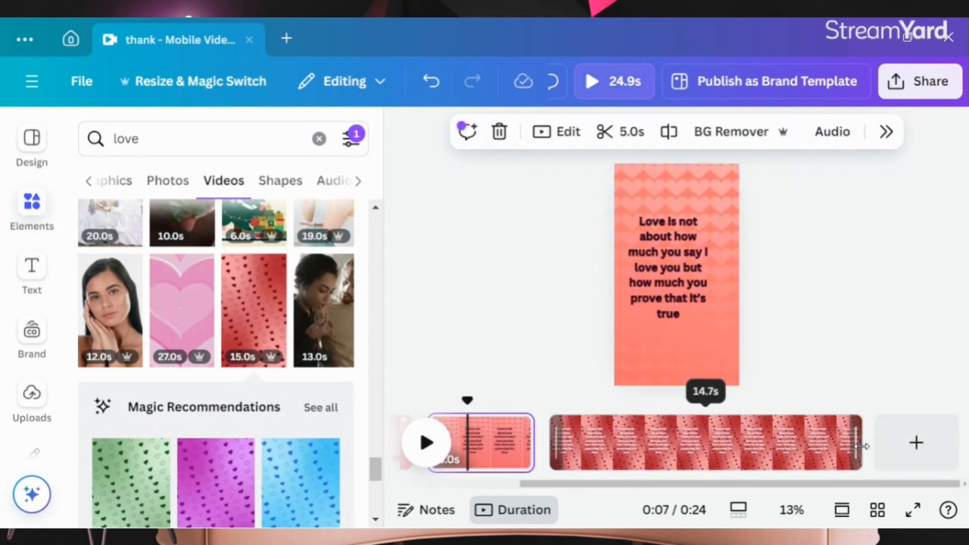
{"action": "left_click_drag", "start_coordinate": [863, 446], "coordinate": [652, 451]}
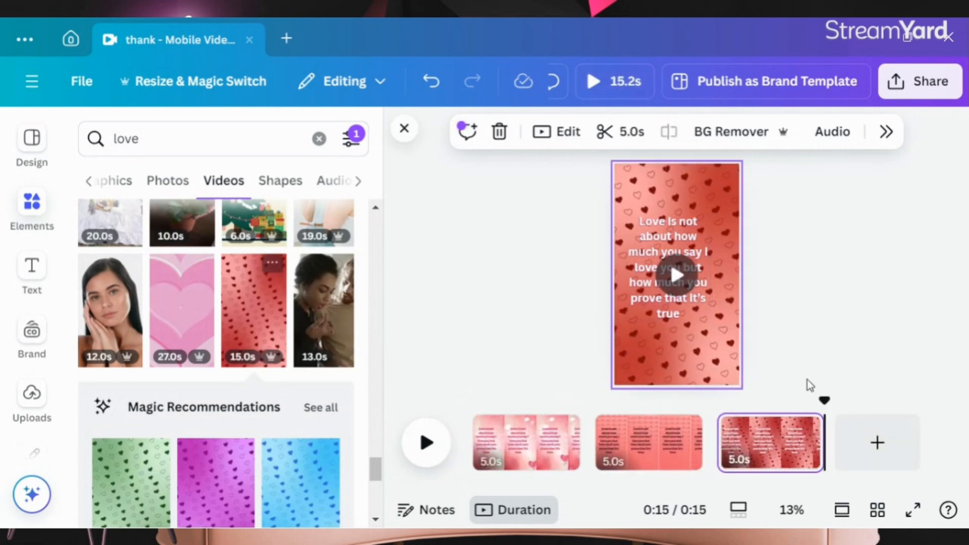
Step: Download the design as an MP4 Video at 1080p including all pages
{"action": "left_click", "coordinate": [936, 86]}
{"action": "scroll", "coordinate": [800, 298], "scroll_direction": "down", "scroll_amount": 5}
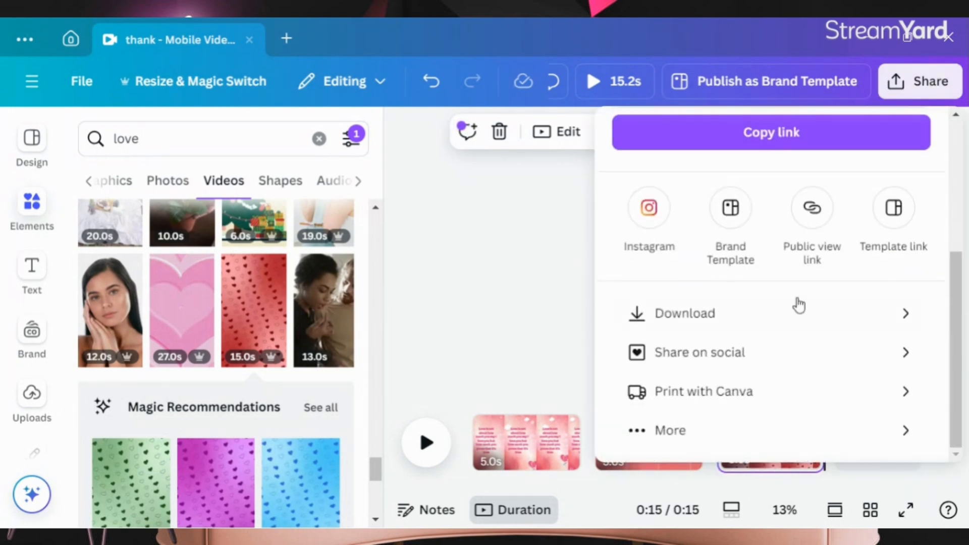
{"action": "left_click", "coordinate": [788, 318]}
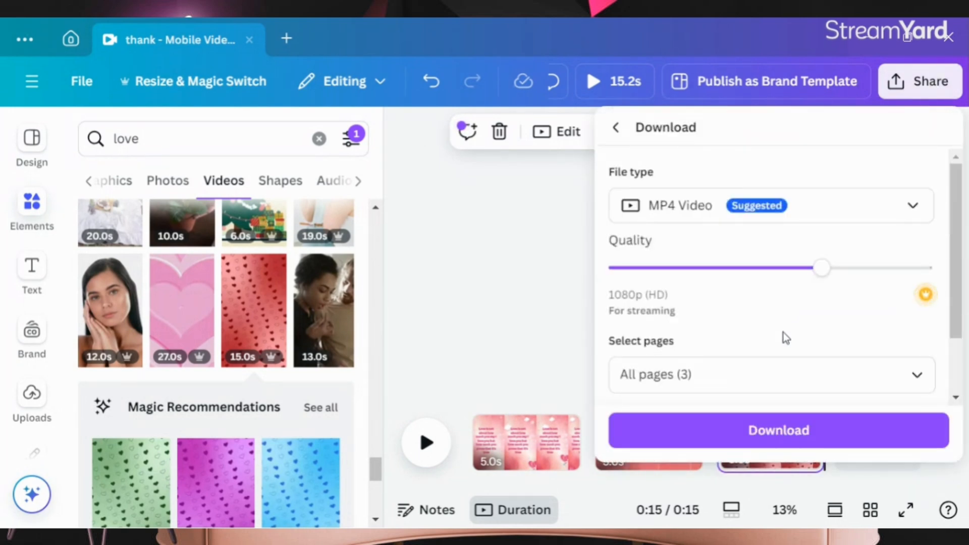
{"action": "left_click", "coordinate": [877, 212]}
{"action": "scroll", "coordinate": [833, 267], "scroll_direction": "down", "scroll_amount": 2}
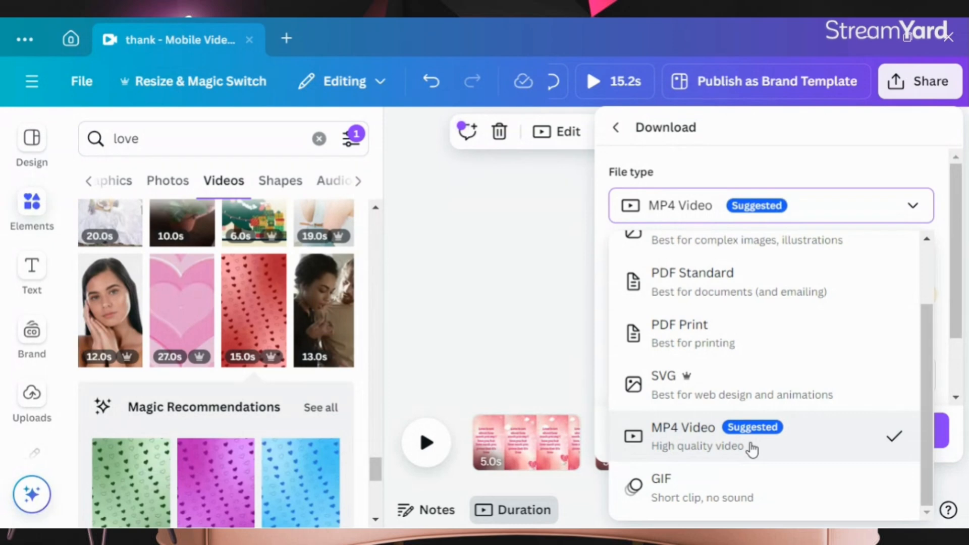
{"action": "left_click", "coordinate": [726, 437]}
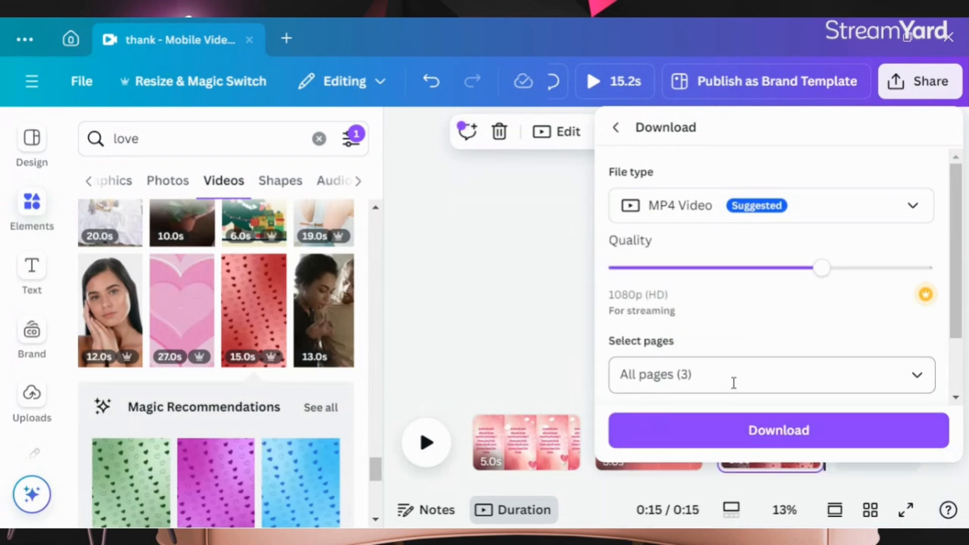
{"action": "left_click", "coordinate": [805, 430]}
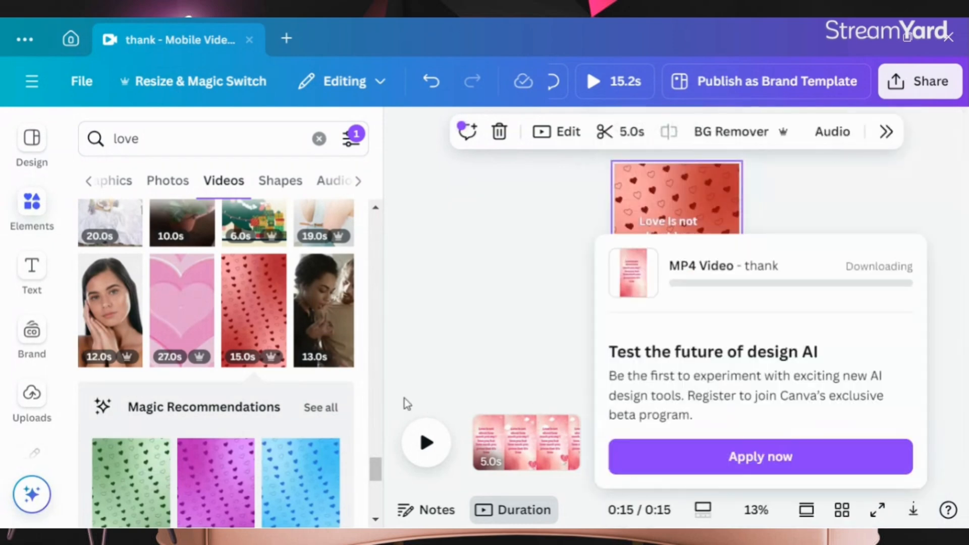
{"action": "scroll", "coordinate": [590, 339], "scroll_direction": "down", "scroll_amount": 1}
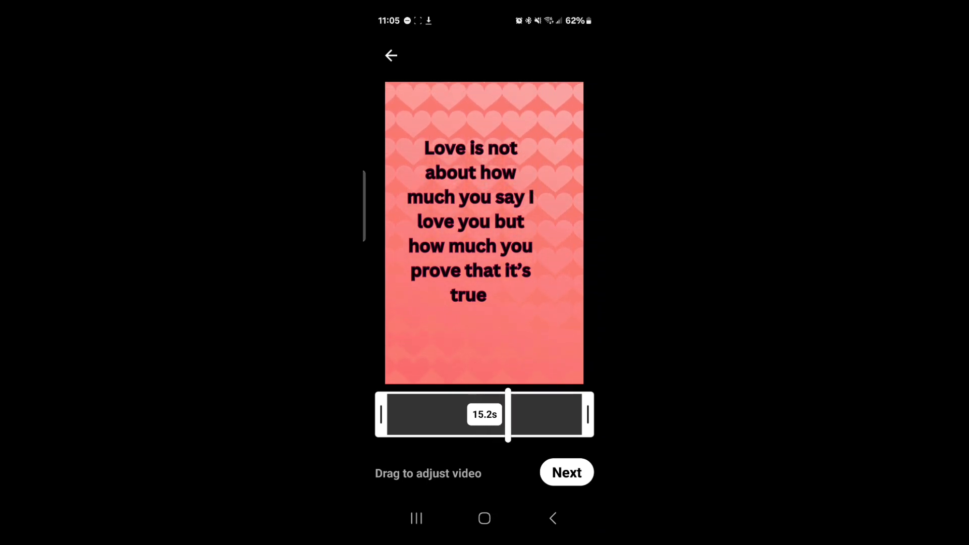
Step: Switch to YouTube Shorts on the phone, keep the 15.2s clip and open Add sound
{"action": "left_click", "coordinate": [566, 473]}
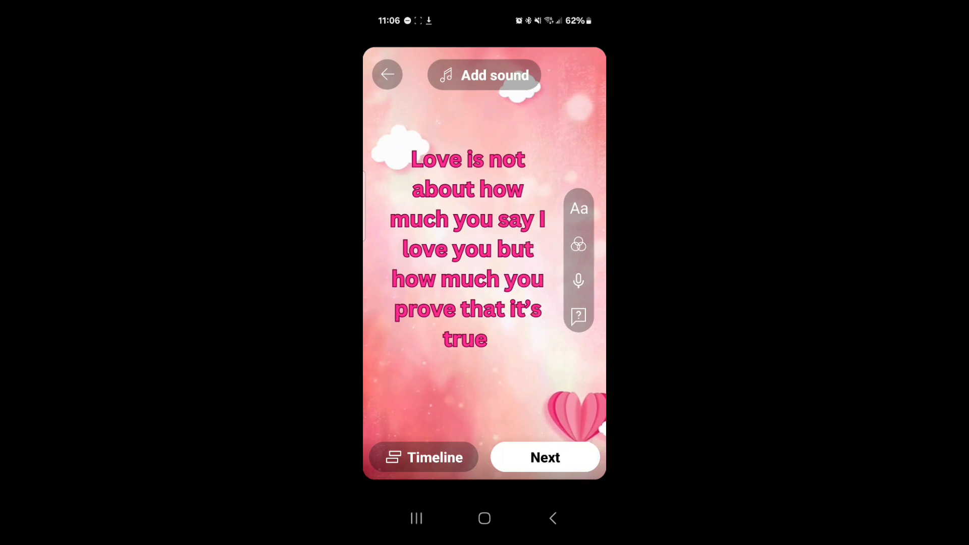
{"action": "left_click", "coordinate": [485, 75]}
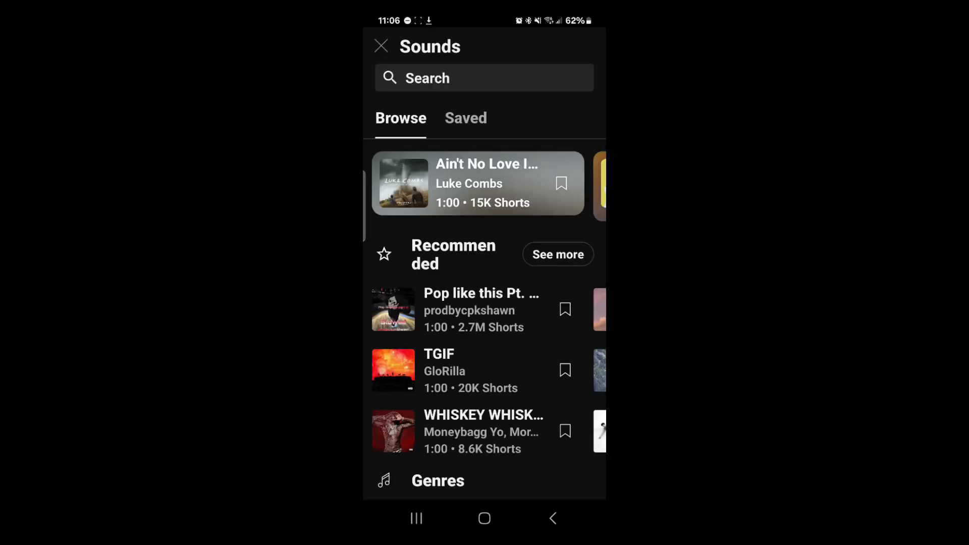
Step: Browse the recommended sounds and search the sound library for love
{"action": "scroll", "coordinate": [485, 302], "scroll_direction": "down", "scroll_amount": 2}
{"action": "scroll", "coordinate": [484, 280], "scroll_direction": "right", "scroll_amount": 1}
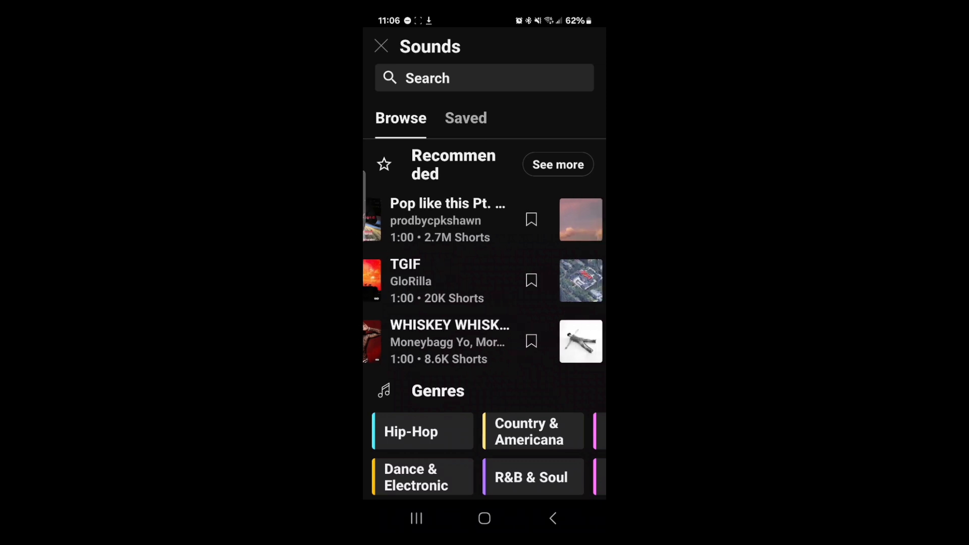
{"action": "scroll", "coordinate": [484, 280], "scroll_direction": "right", "scroll_amount": 2}
{"action": "scroll", "coordinate": [484, 280], "scroll_direction": "right", "scroll_amount": 2}
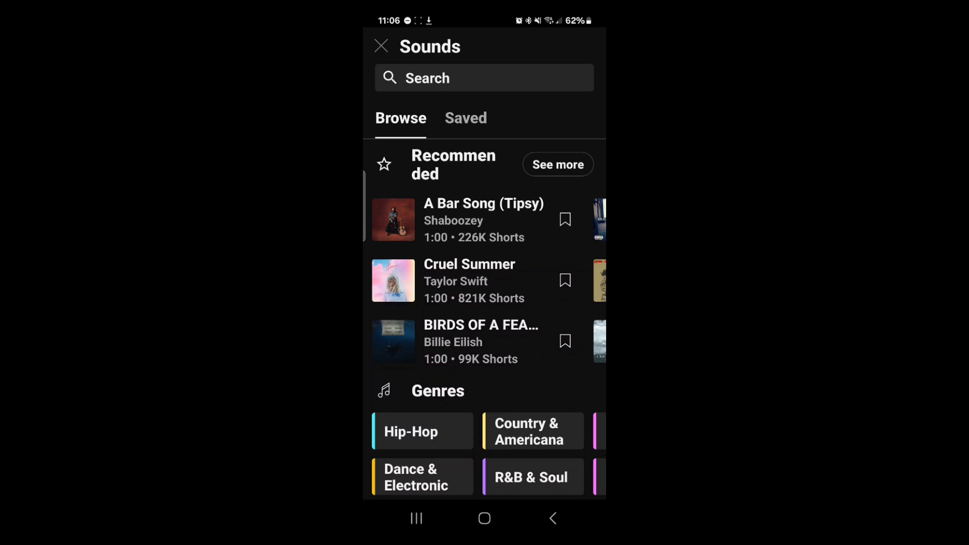
{"action": "scroll", "coordinate": [485, 302], "scroll_direction": "up", "scroll_amount": 2}
{"action": "left_click", "coordinate": [483, 77]}
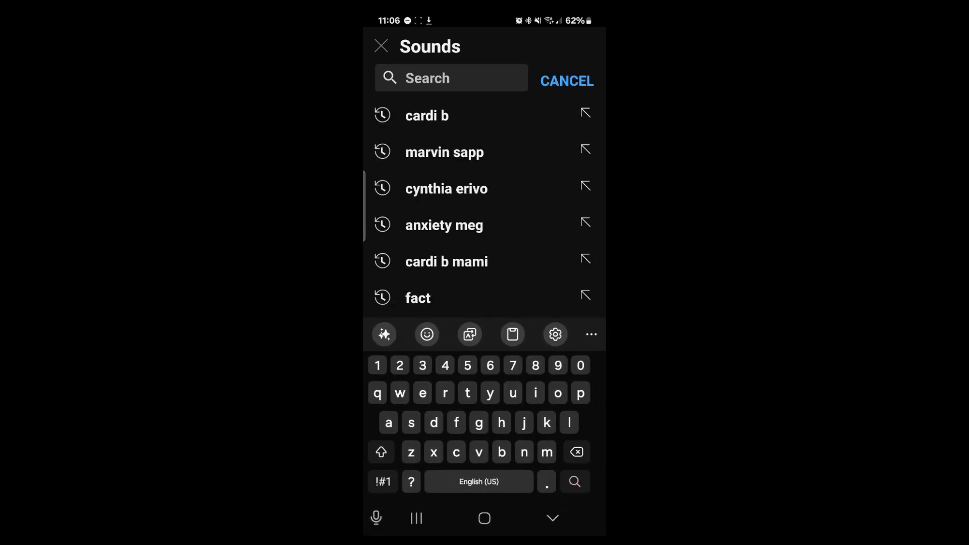
{"action": "type", "text": "love"}
{"action": "key", "text": "Return"}
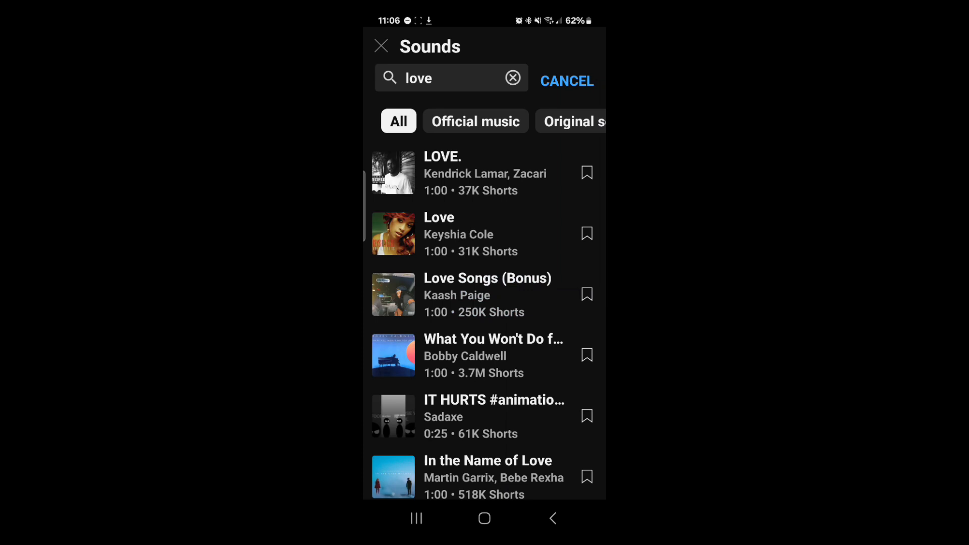
{"action": "scroll", "coordinate": [484, 322], "scroll_direction": "down", "scroll_amount": 2}
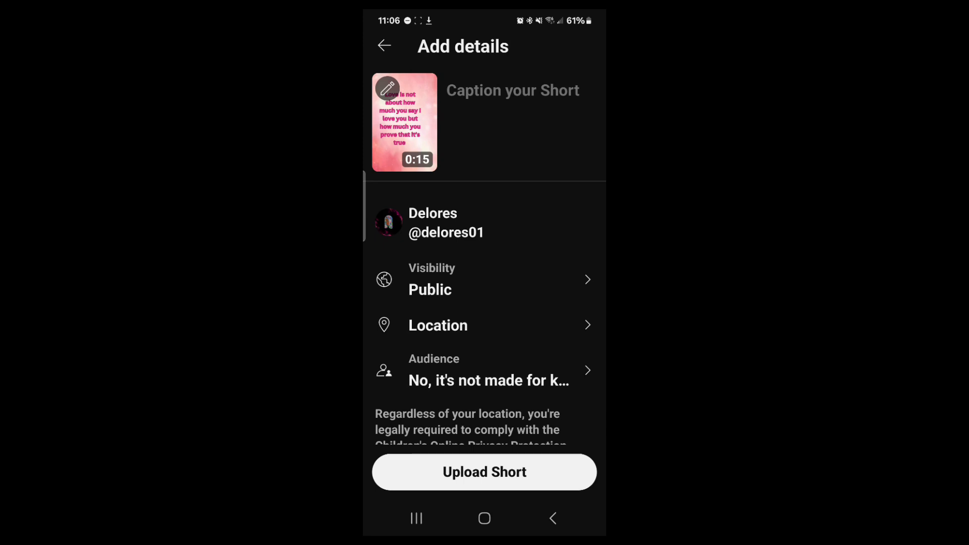
Step: Enter the Short's title as "Love is an action not a thought"
{"action": "left_click", "coordinate": [513, 91]}
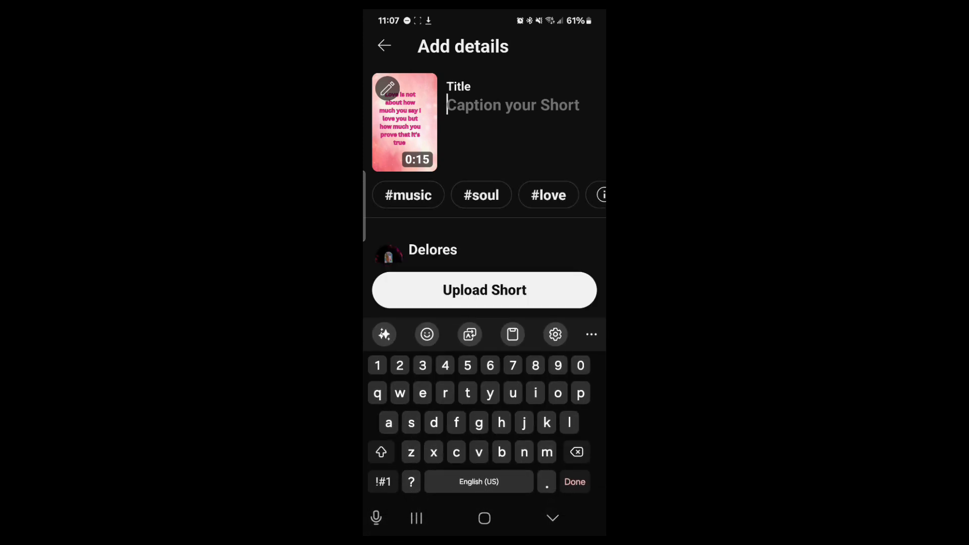
{"action": "type", "text": "Love "}
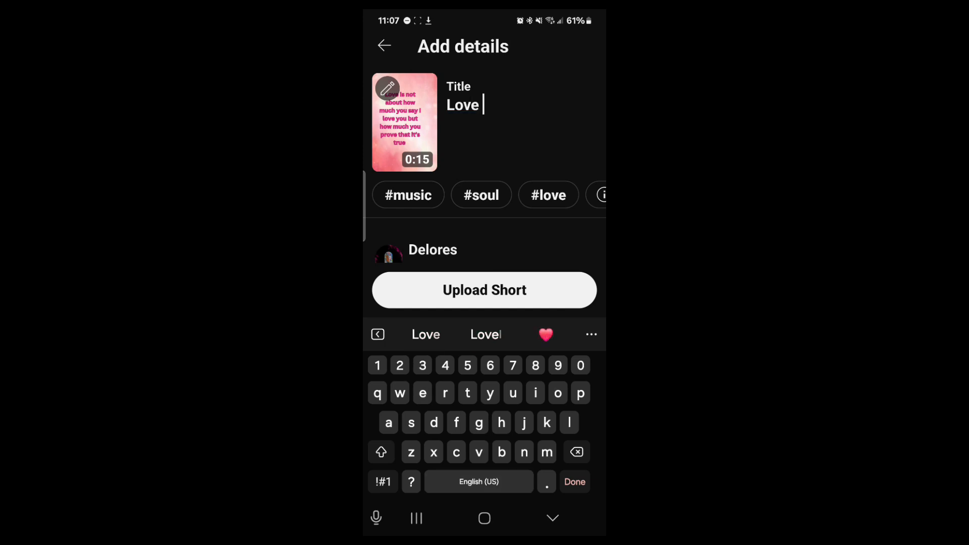
{"action": "type", "text": "is "}
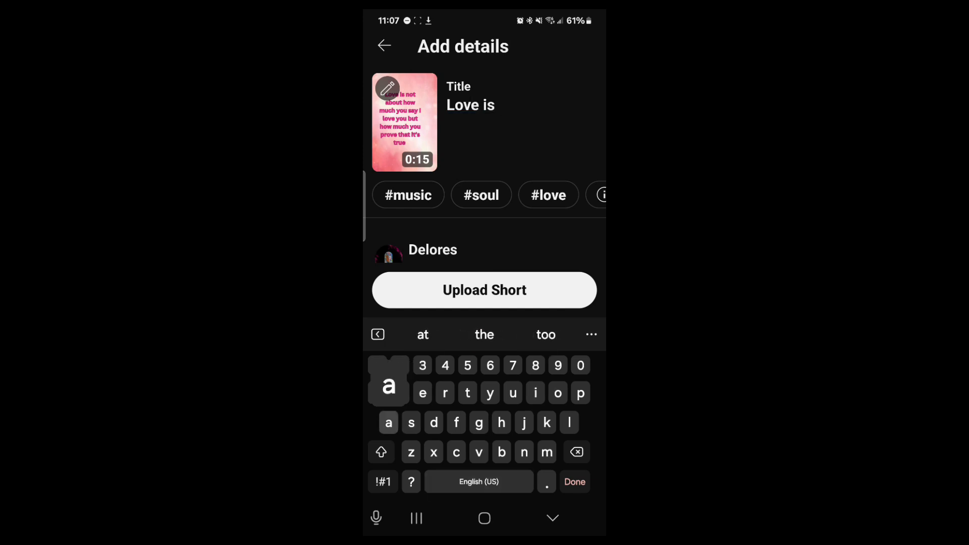
{"action": "type", "text": "an ac"}
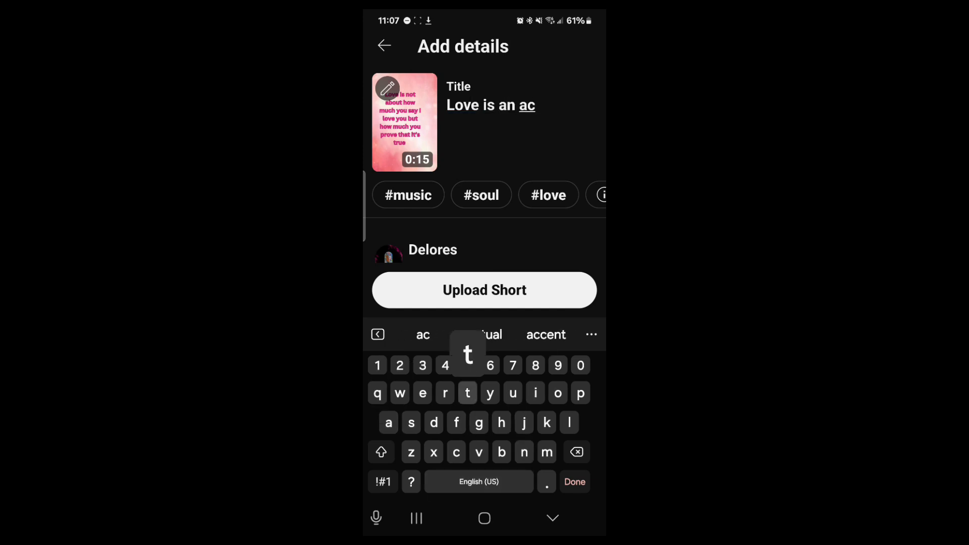
{"action": "type", "text": "tio"}
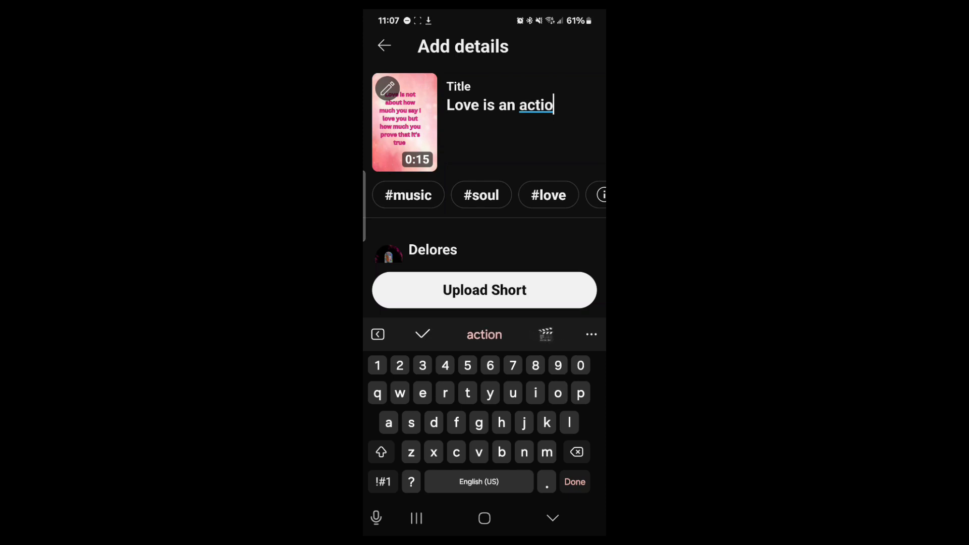
{"action": "type", "text": "n b"}
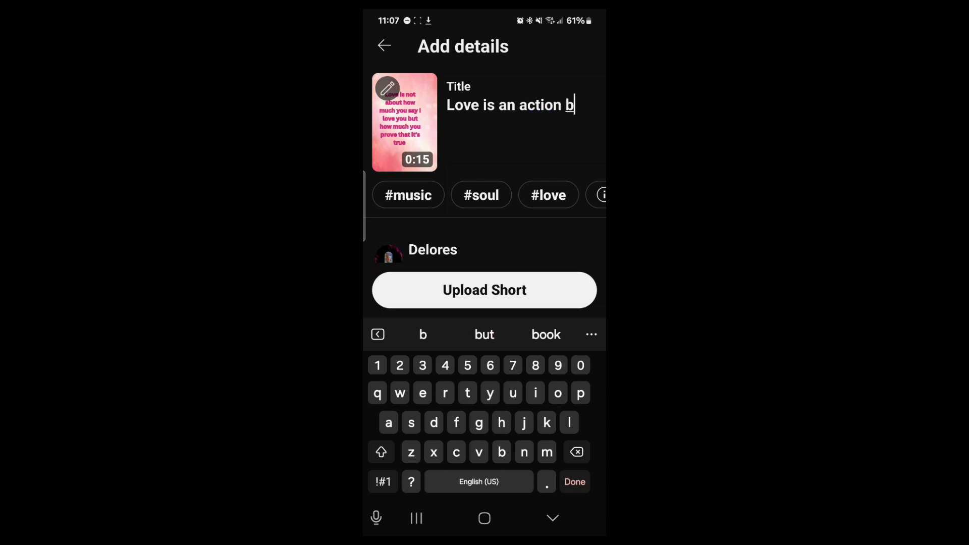
{"action": "key", "text": "BackSpace"}
{"action": "type", "text": "not"}
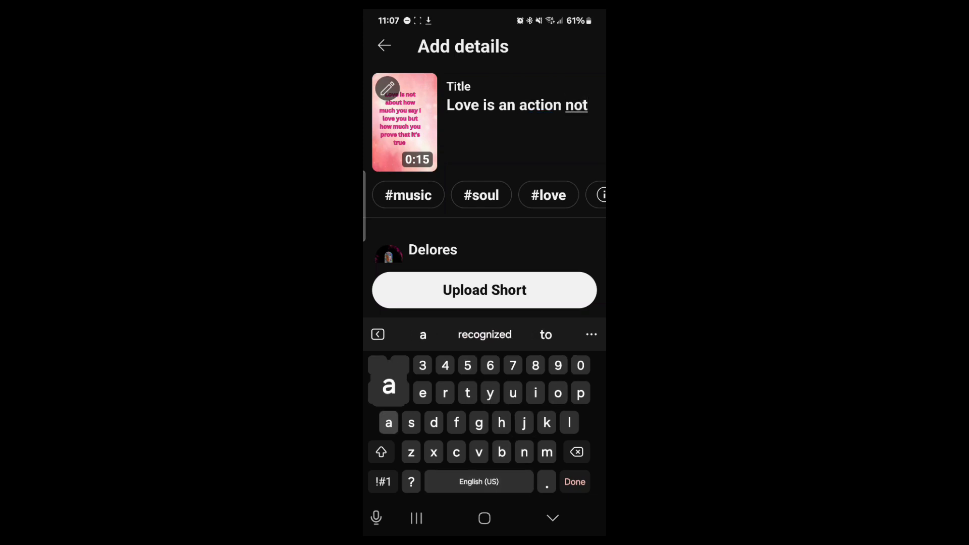
{"action": "type", "text": " a tho"}
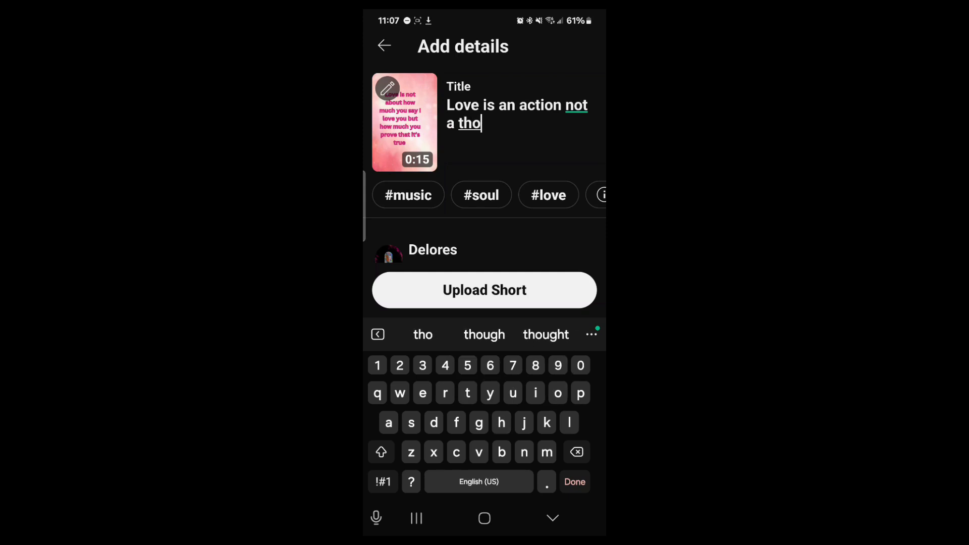
{"action": "left_click", "coordinate": [545, 334]}
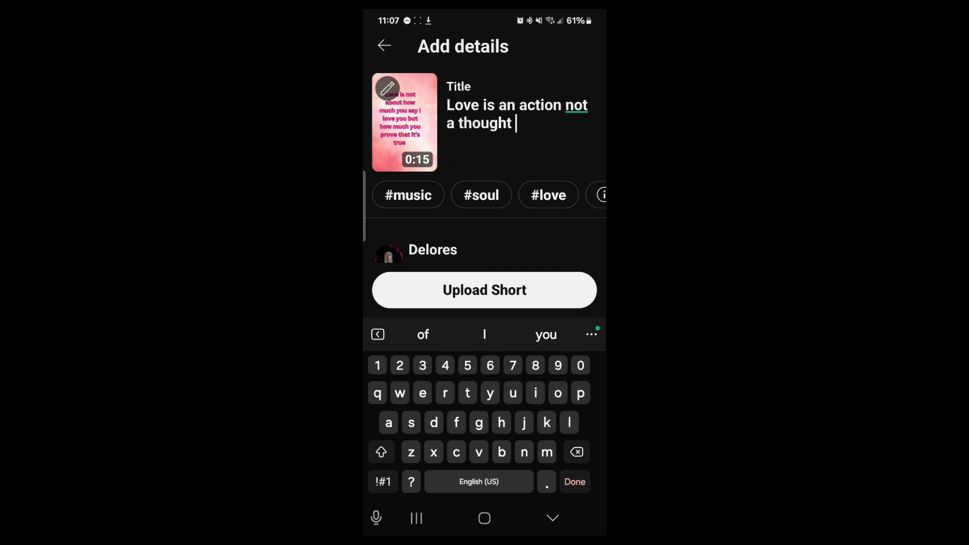
Step: Append the #love hashtag and a hashtag of the channel's handle to the title
{"action": "scroll", "coordinate": [485, 181], "scroll_direction": "down", "scroll_amount": 1}
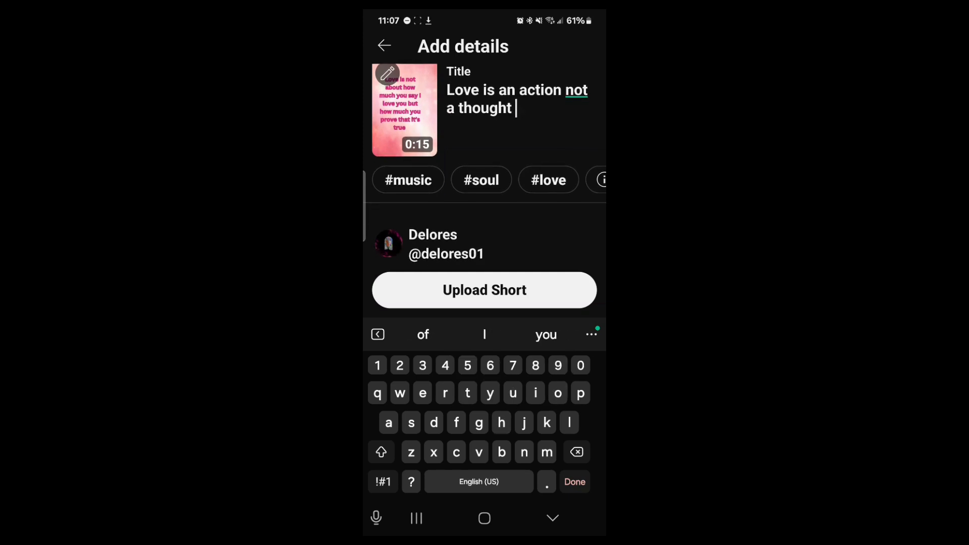
{"action": "scroll", "coordinate": [484, 180], "scroll_direction": "right", "scroll_amount": 2}
{"action": "scroll", "coordinate": [485, 180], "scroll_direction": "left", "scroll_amount": 2}
{"action": "left_click", "coordinate": [515, 108]}
{"action": "left_click", "coordinate": [549, 180]}
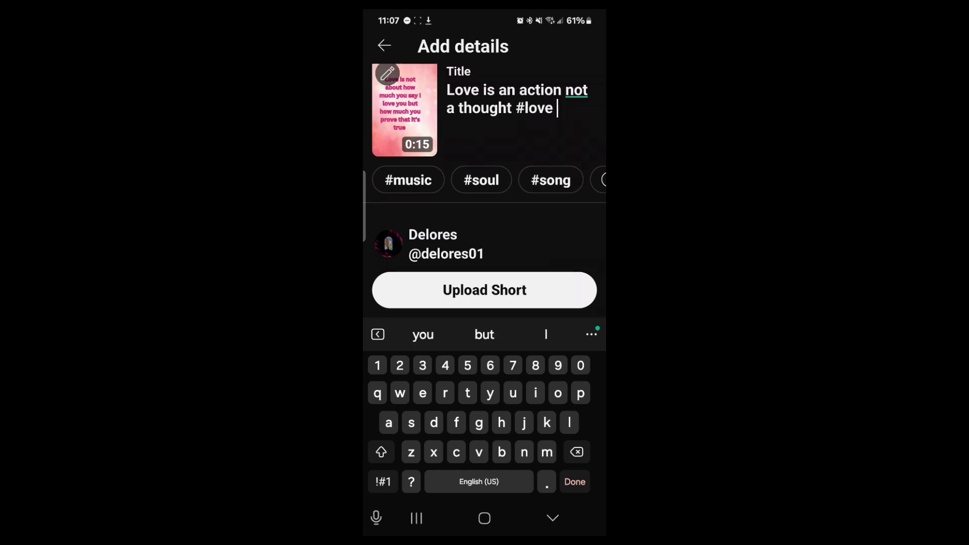
{"action": "left_click", "coordinate": [383, 481]}
{"action": "type", "text": "#"}
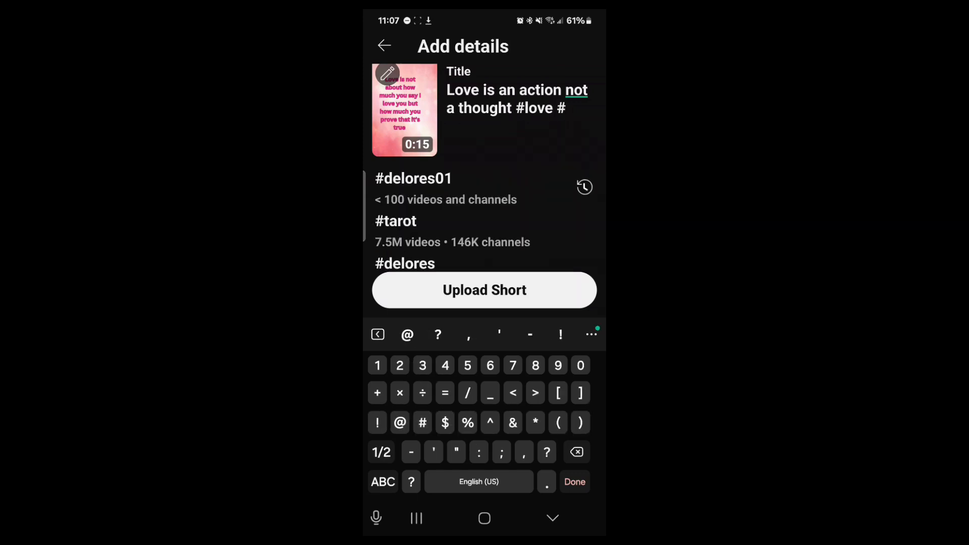
{"action": "left_click", "coordinate": [413, 187]}
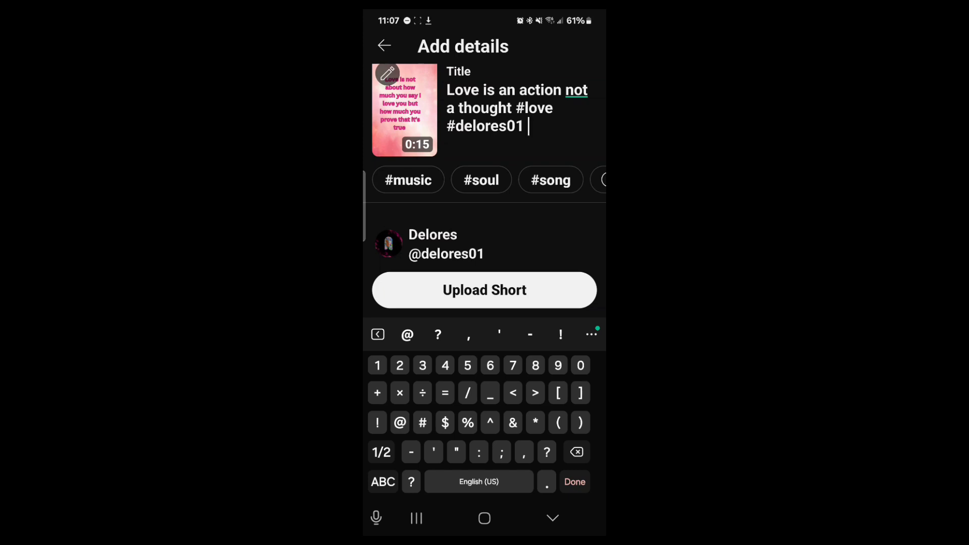
Step: Check the visibility and audience details, then upload the Short
{"action": "scroll", "coordinate": [484, 162], "scroll_direction": "down", "scroll_amount": 5}
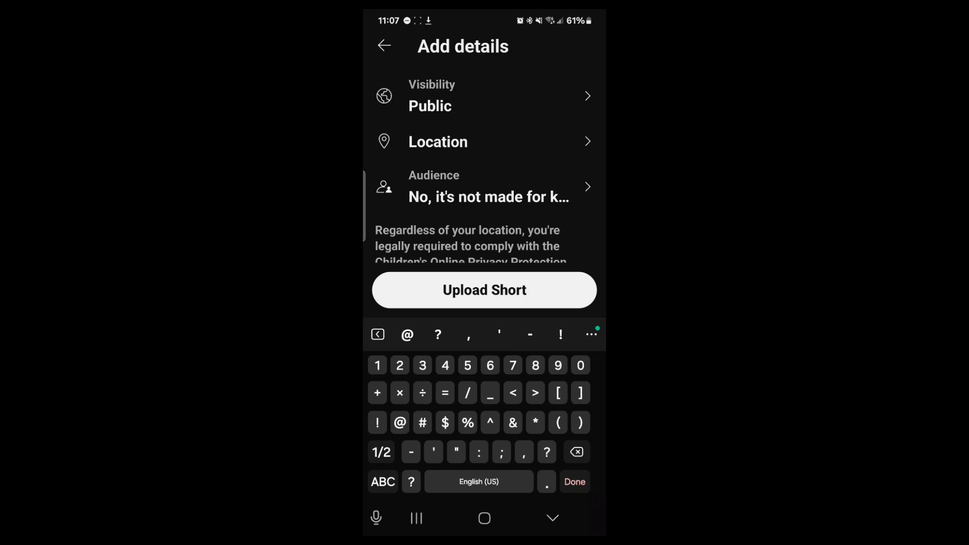
{"action": "scroll", "coordinate": [485, 177], "scroll_direction": "down", "scroll_amount": 3}
{"action": "scroll", "coordinate": [484, 176], "scroll_direction": "up", "scroll_amount": 6}
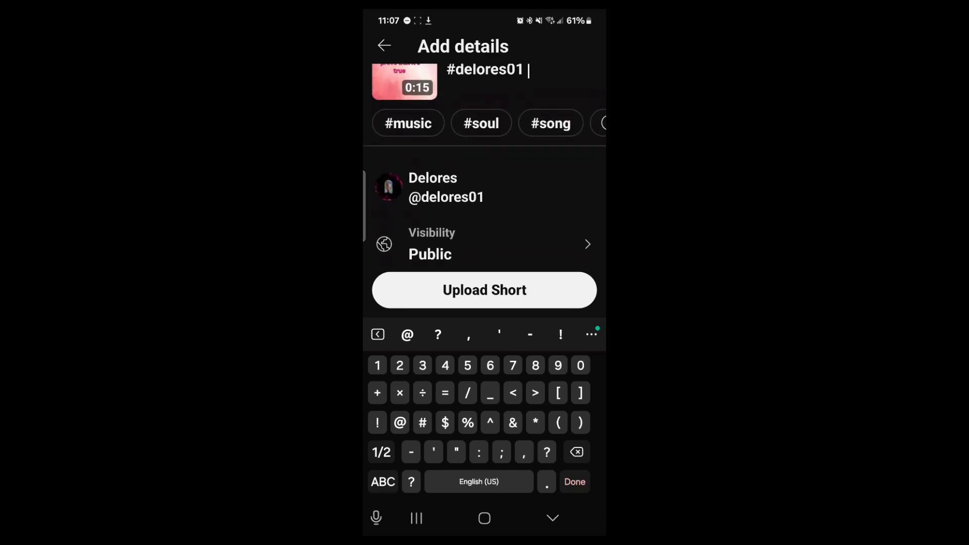
{"action": "scroll", "coordinate": [484, 176], "scroll_direction": "up", "scroll_amount": 1}
{"action": "scroll", "coordinate": [485, 152], "scroll_direction": "up", "scroll_amount": 2}
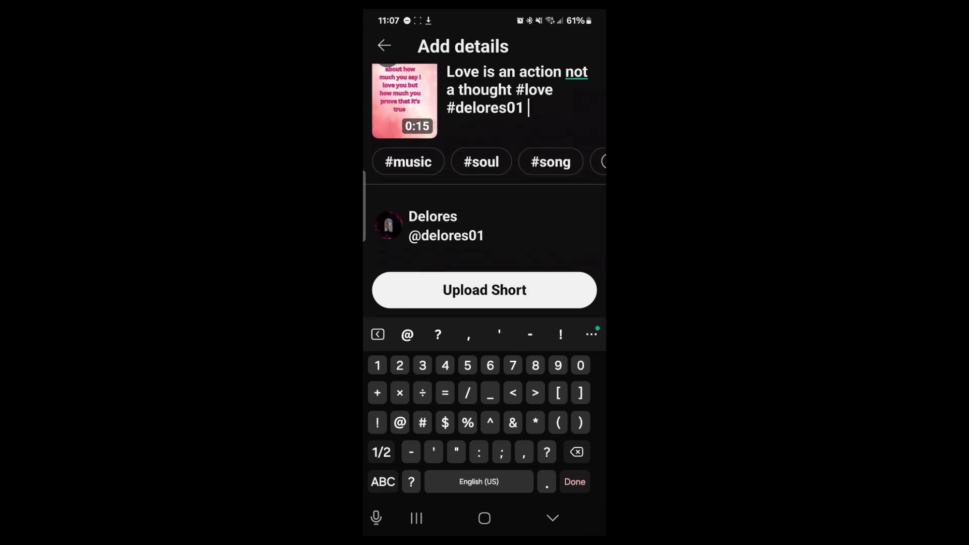
{"action": "left_click", "coordinate": [484, 290]}
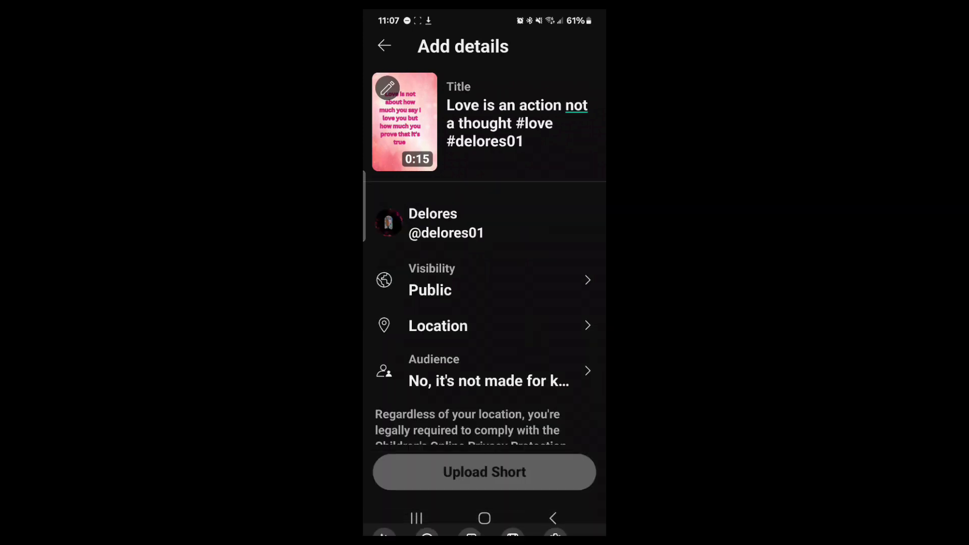